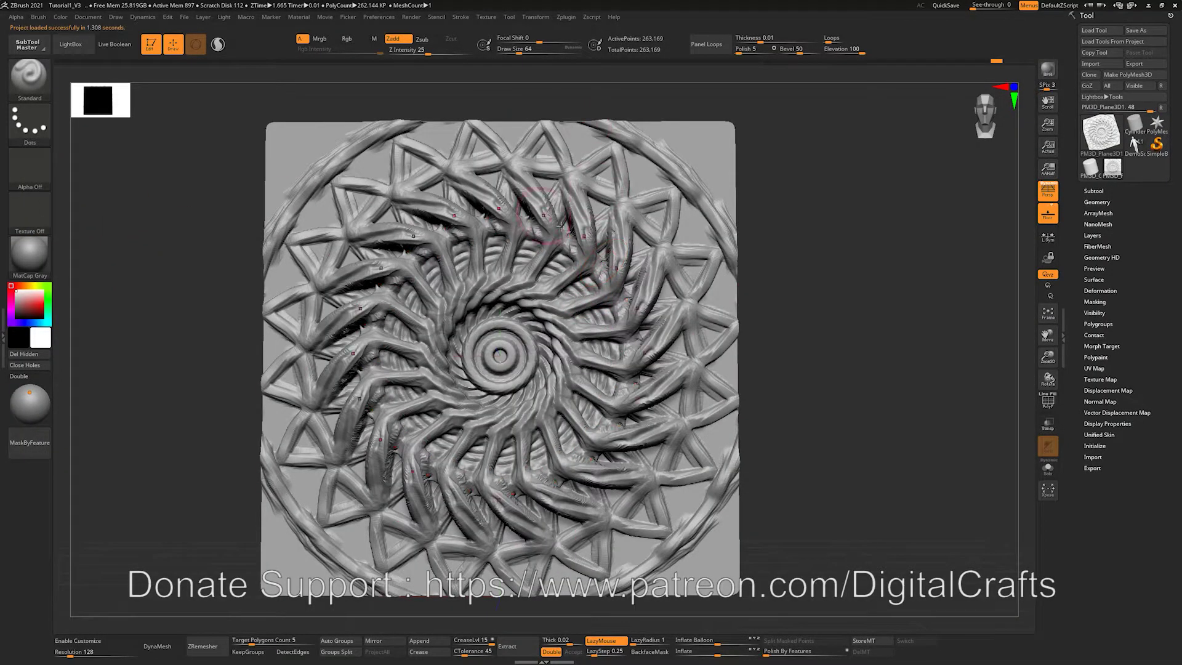
Reduce the brush draw size to 41 and turn off radial symmetry on the sculpted plane
{"action": "key", "text": "s"}
{"action": "left_click_drag", "start_coordinate": [580, 231], "coordinate": [575, 230]}
{"action": "left_click_drag", "start_coordinate": [803, 240], "coordinate": [793, 212]}
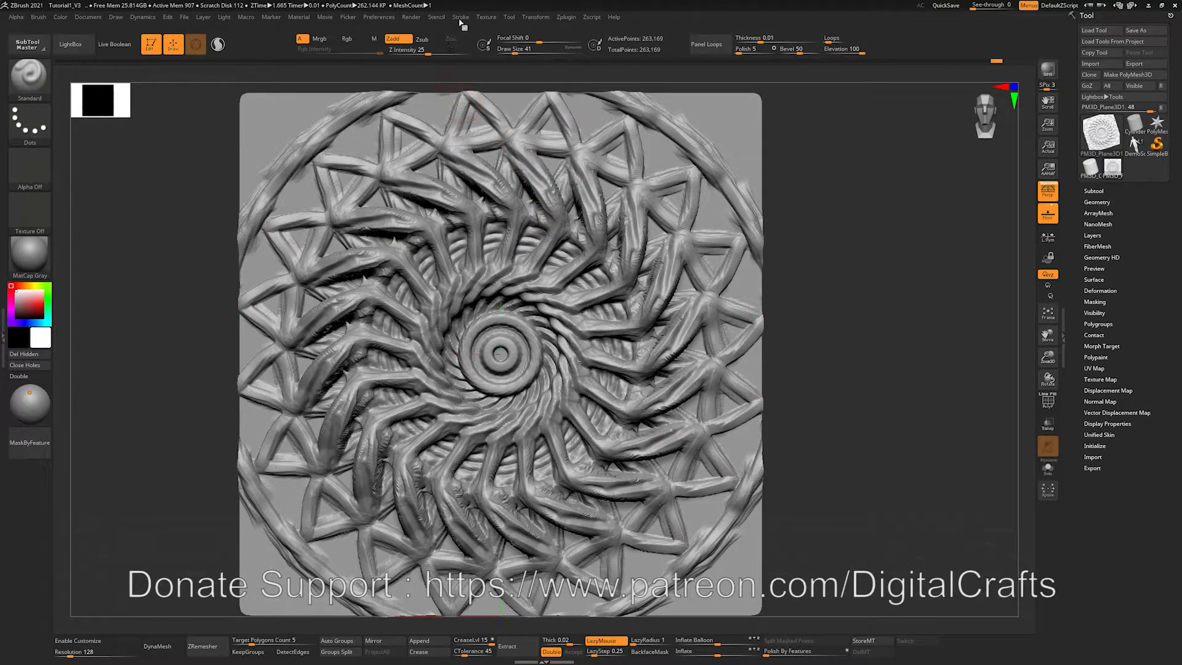
{"action": "left_click", "coordinate": [536, 17]}
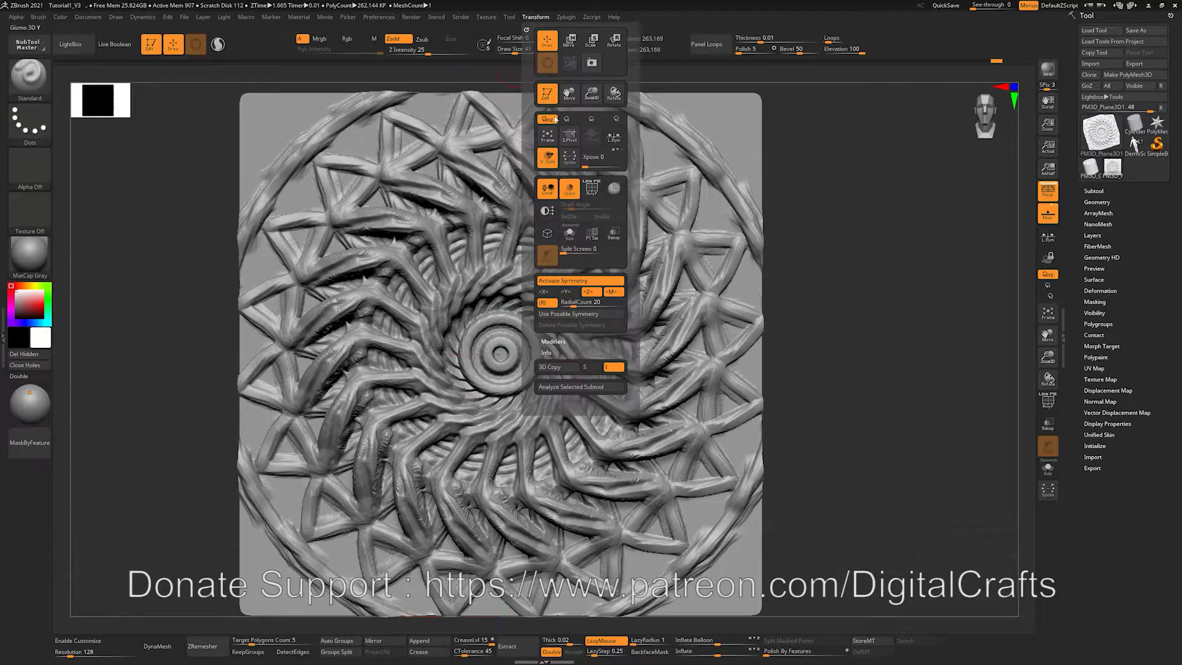
{"action": "left_click", "coordinate": [564, 282]}
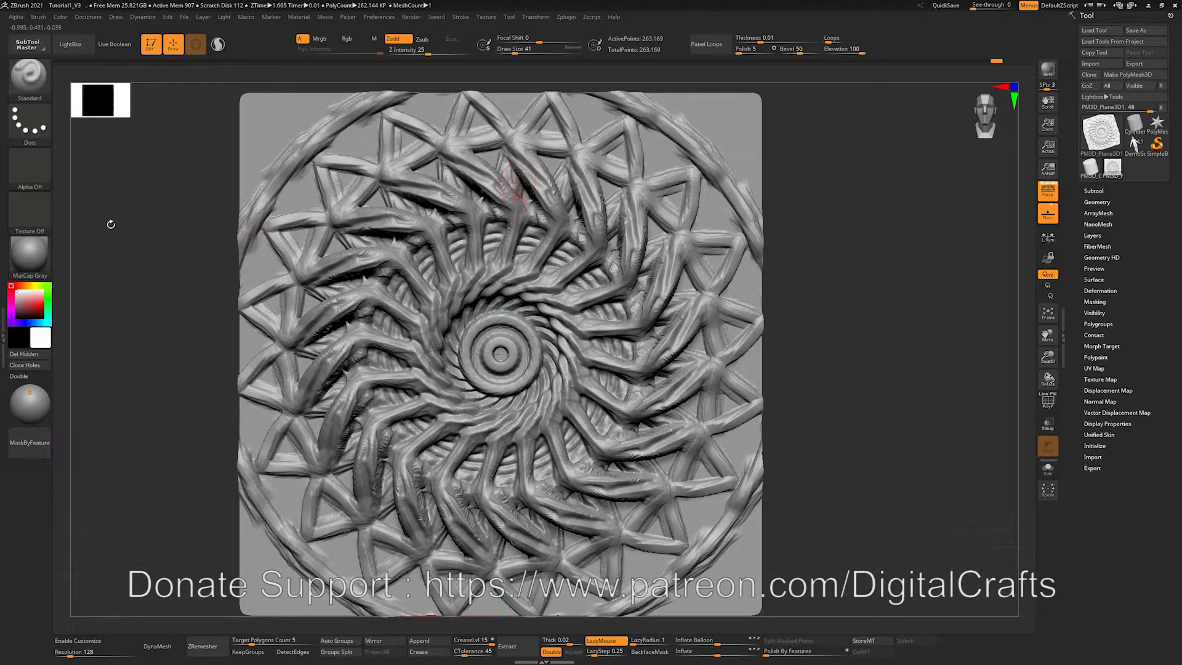
Generate an alpha from the sculpted medallion mesh, framed in the preview, with a map size of 2048
{"action": "left_click", "coordinate": [17, 18]}
{"action": "left_click", "coordinate": [73, 190]}
{"action": "mouse_move", "coordinate": [240, 301]}
{"action": "left_mouse_down"}
{"action": "mouse_move", "coordinate": [225, 313]}
{"action": "mouse_move", "coordinate": [246, 301]}
{"action": "mouse_move", "coordinate": [233, 314]}
{"action": "mouse_move", "coordinate": [255, 323]}
{"action": "mouse_move", "coordinate": [250, 296]}
{"action": "left_mouse_up"}
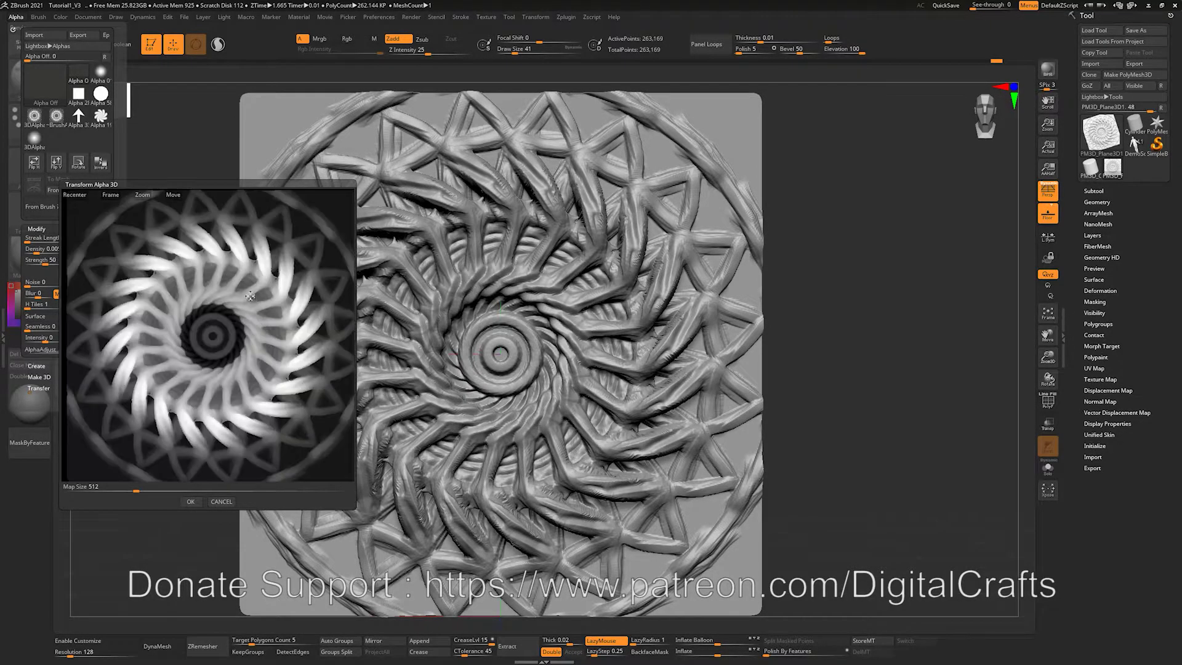
{"action": "left_click", "coordinate": [115, 193]}
{"action": "left_click", "coordinate": [147, 490]}
{"action": "type", "text": "850"}
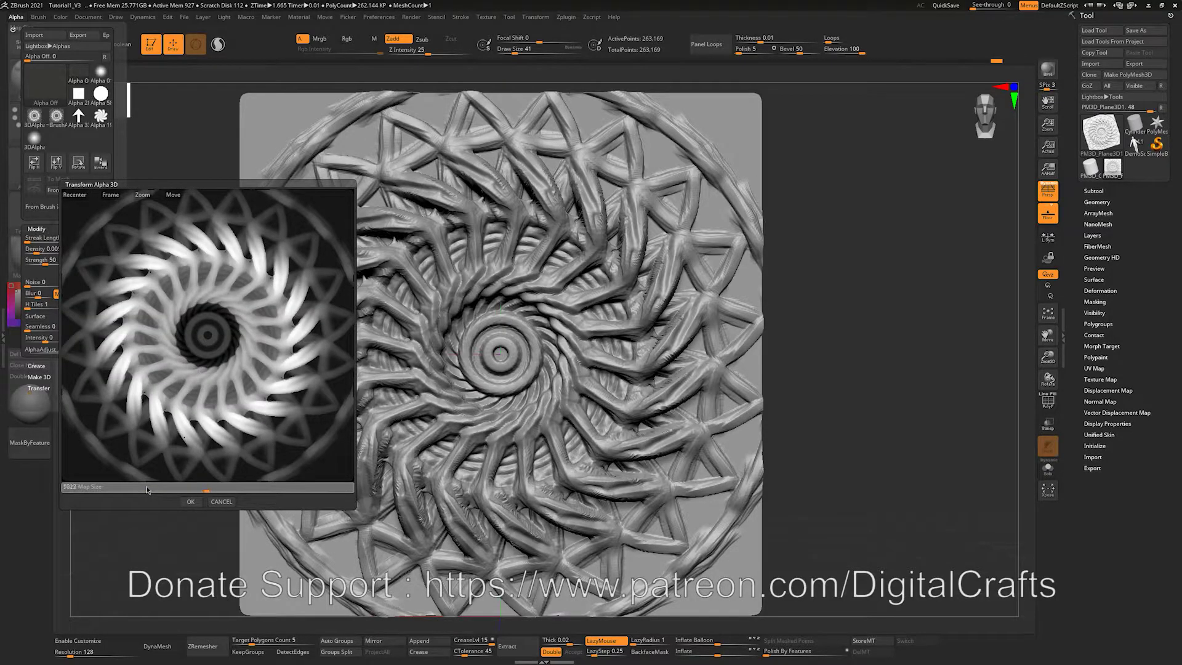
{"action": "left_click", "coordinate": [217, 487]}
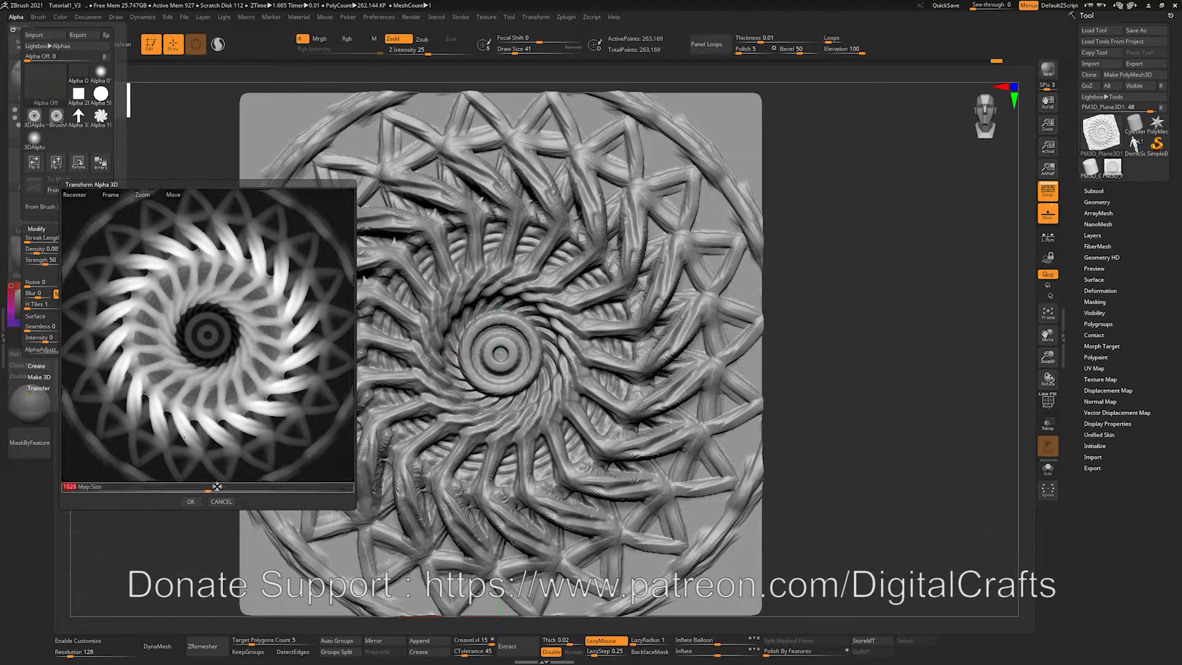
{"action": "left_click_drag", "start_coordinate": [207, 489], "coordinate": [383, 491]}
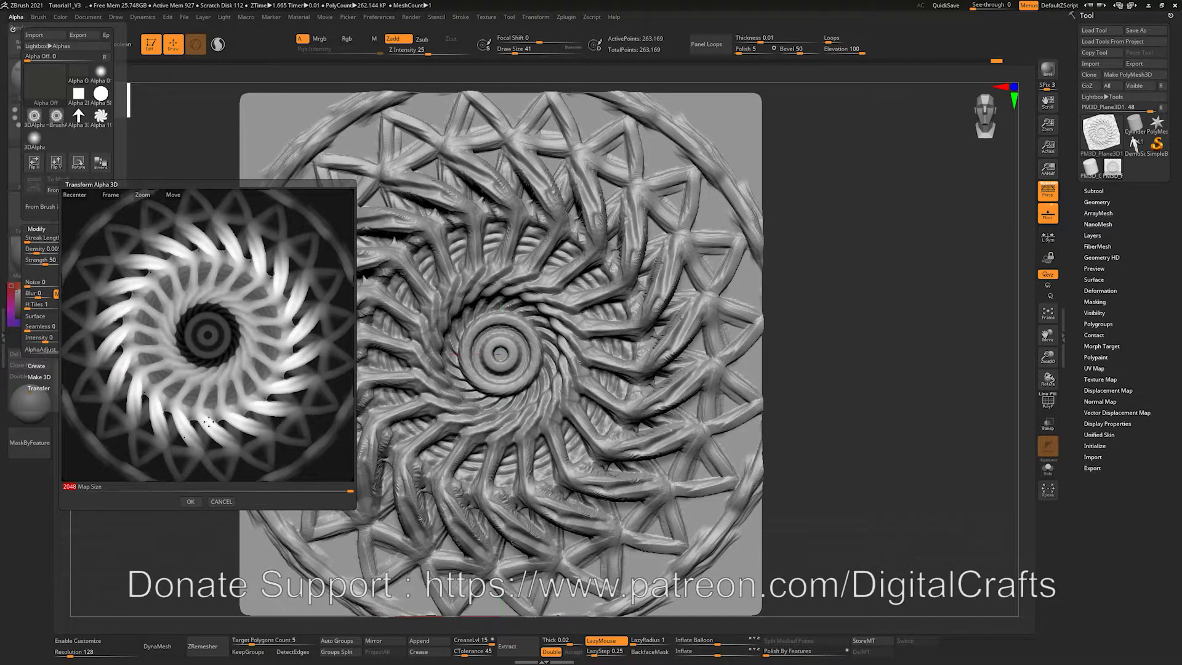
{"action": "left_click", "coordinate": [190, 502]}
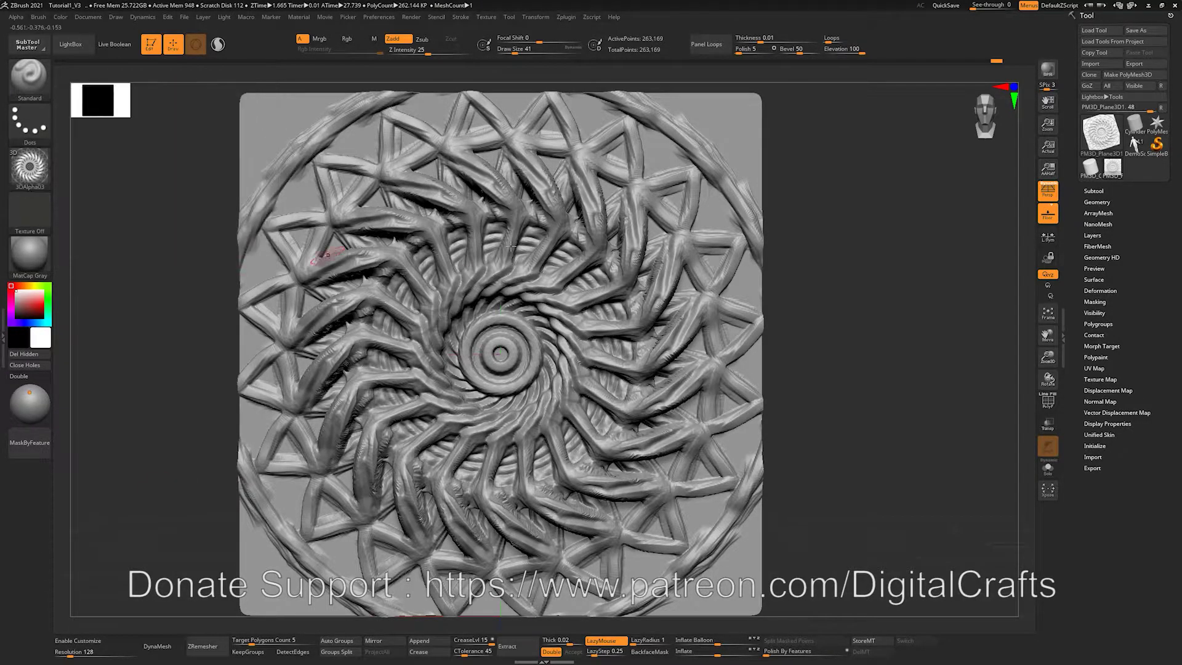
Switch to the cylinder mesh and set the Standard brush's stroke to DragRect
{"action": "left_click", "coordinate": [1090, 166]}
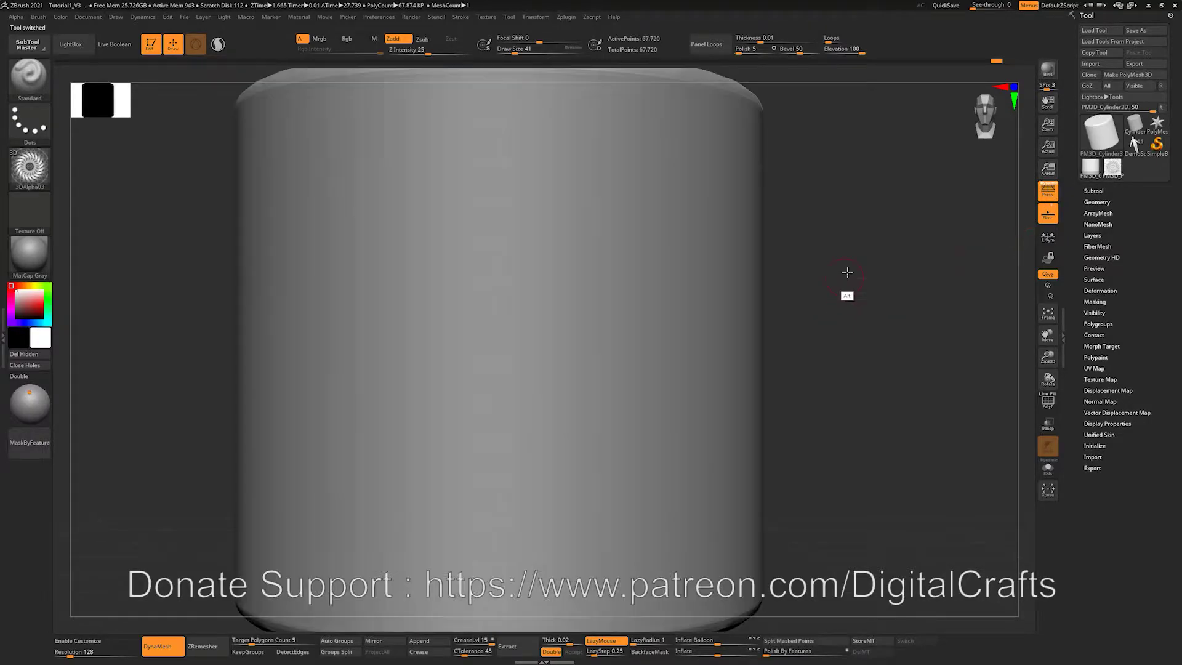
{"action": "left_click_drag", "start_coordinate": [806, 302], "coordinate": [775, 370]}
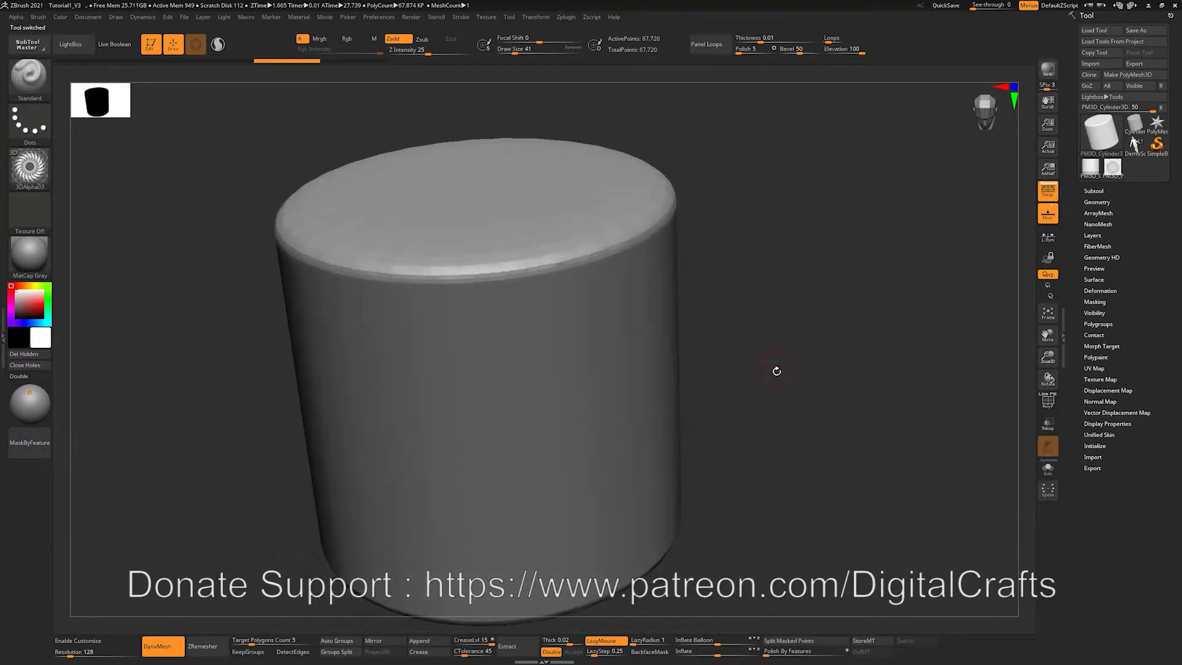
{"action": "key", "text": "shift+f"}
{"action": "key", "text": "shift+f"}
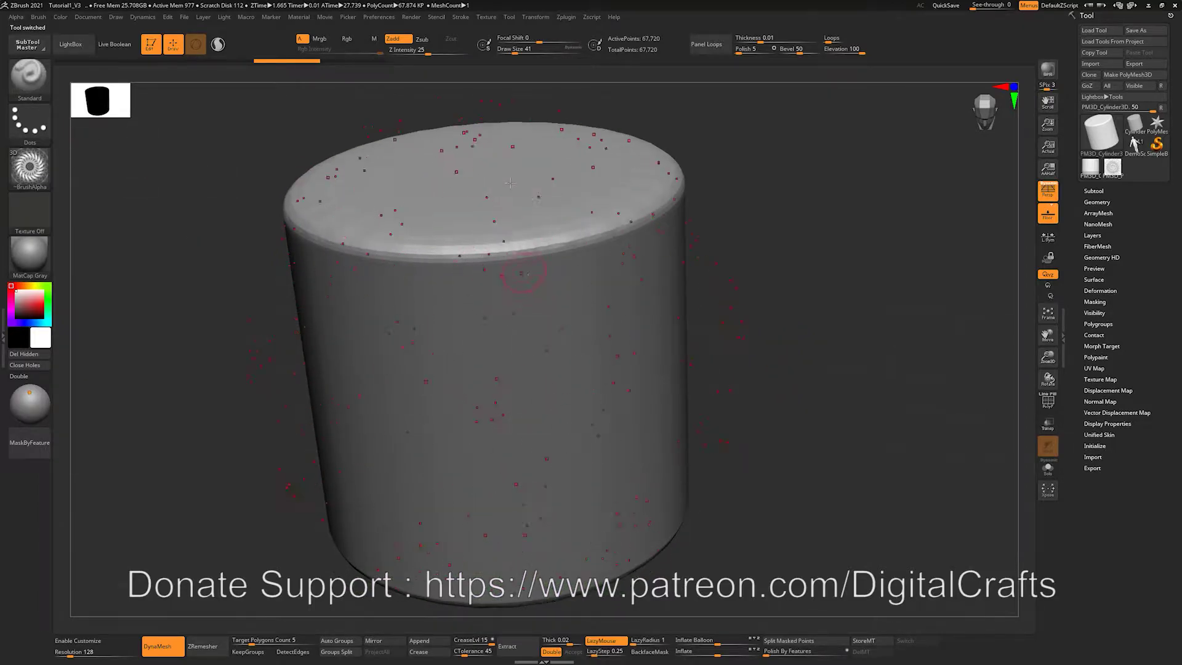
{"action": "left_click", "coordinate": [531, 21]}
{"action": "left_click", "coordinate": [24, 126]}
{"action": "left_click", "coordinate": [128, 131]}
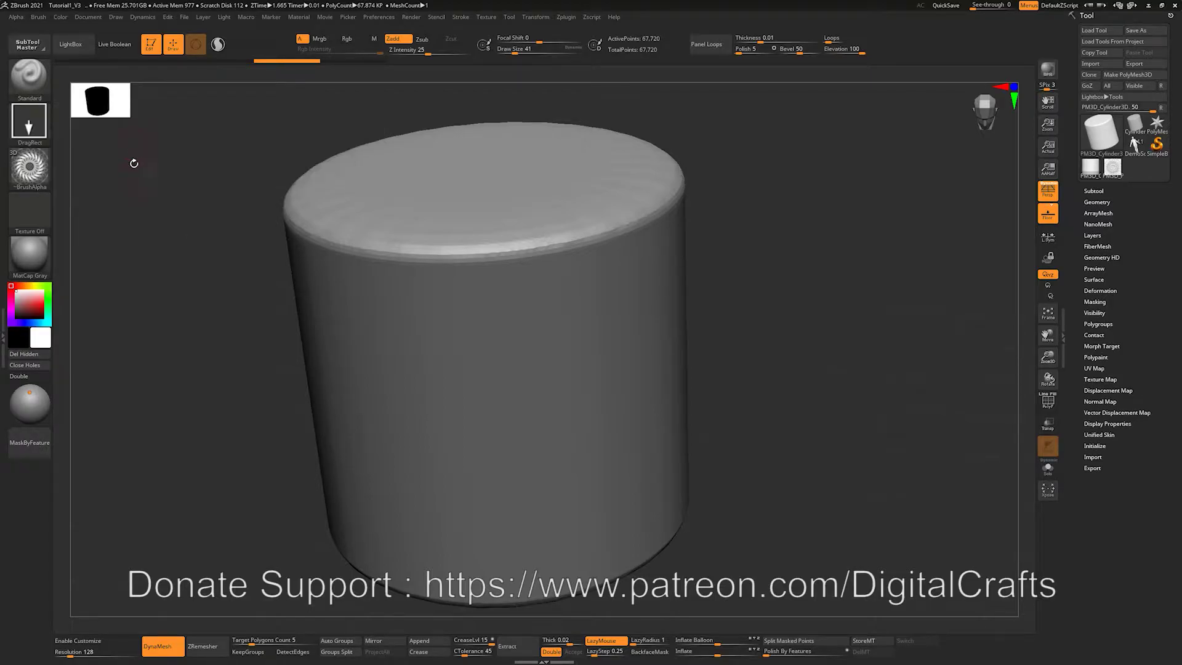
Try stamping the medallion alpha on the cylinder's side, and undo the stamp
{"action": "mouse_move", "coordinate": [699, 364]}
{"action": "left_mouse_down"}
{"action": "mouse_move", "coordinate": [721, 316]}
{"action": "mouse_move", "coordinate": [717, 327]}
{"action": "mouse_move", "coordinate": [700, 320]}
{"action": "left_mouse_up"}
{"action": "key", "text": "shift+f"}
{"action": "key", "text": "shift+f"}
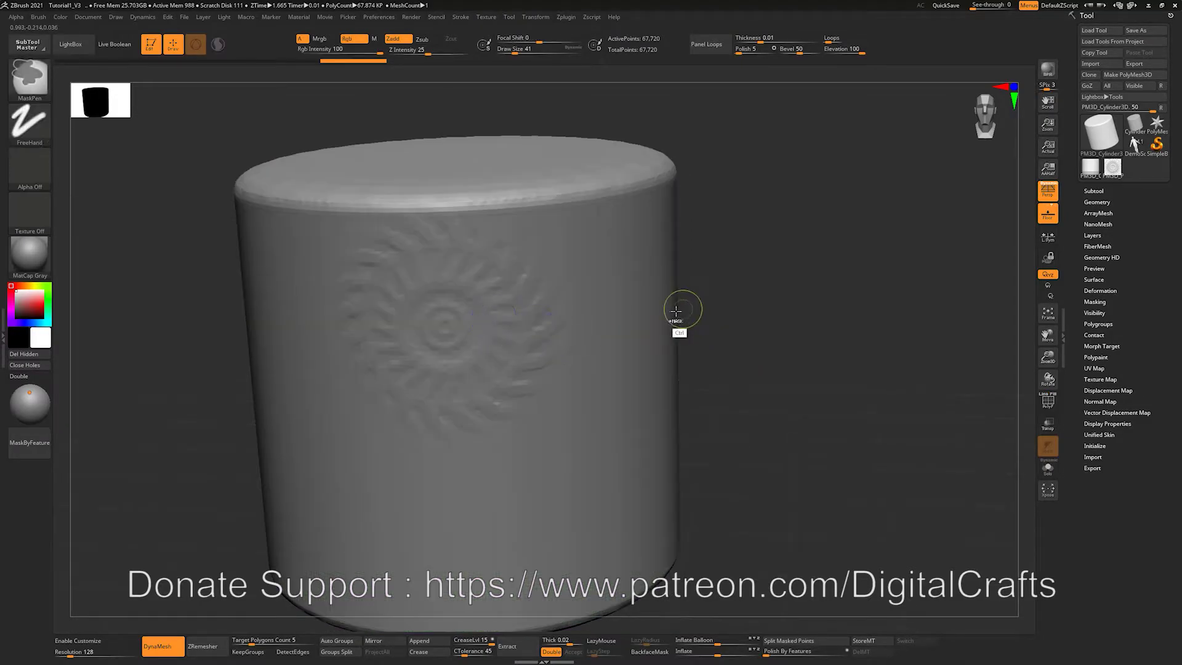
{"action": "key", "text": "ctrl+z"}
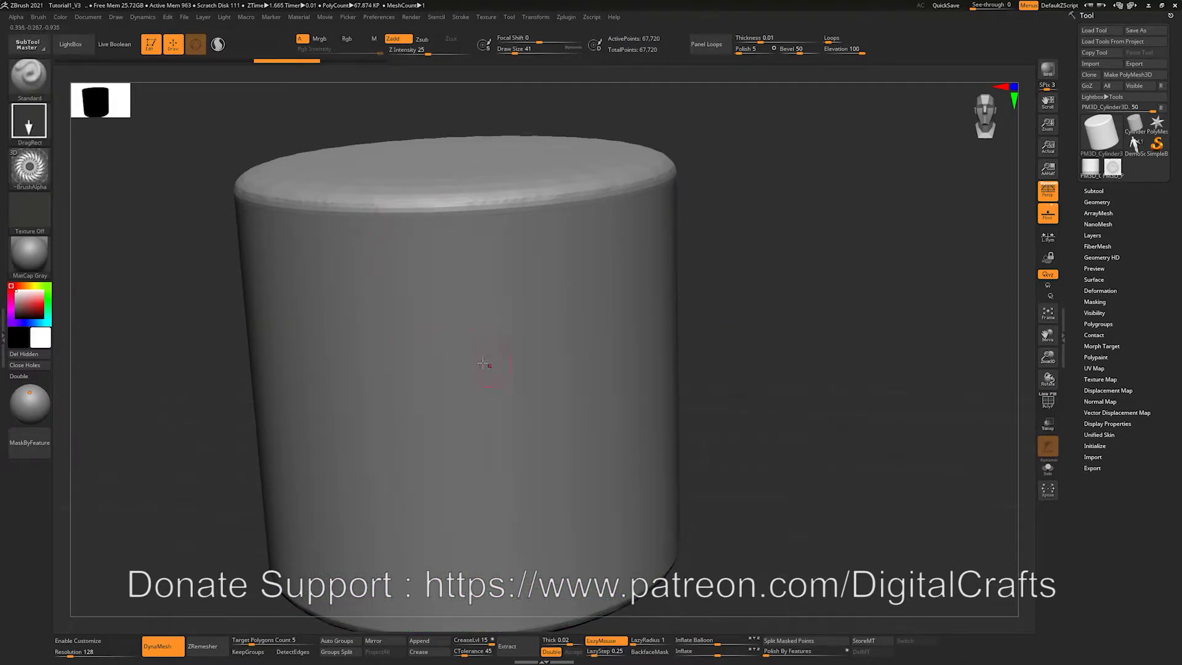
Subdivide the cylinder to subdivision level 3
{"action": "key", "text": "ctrl+d"}
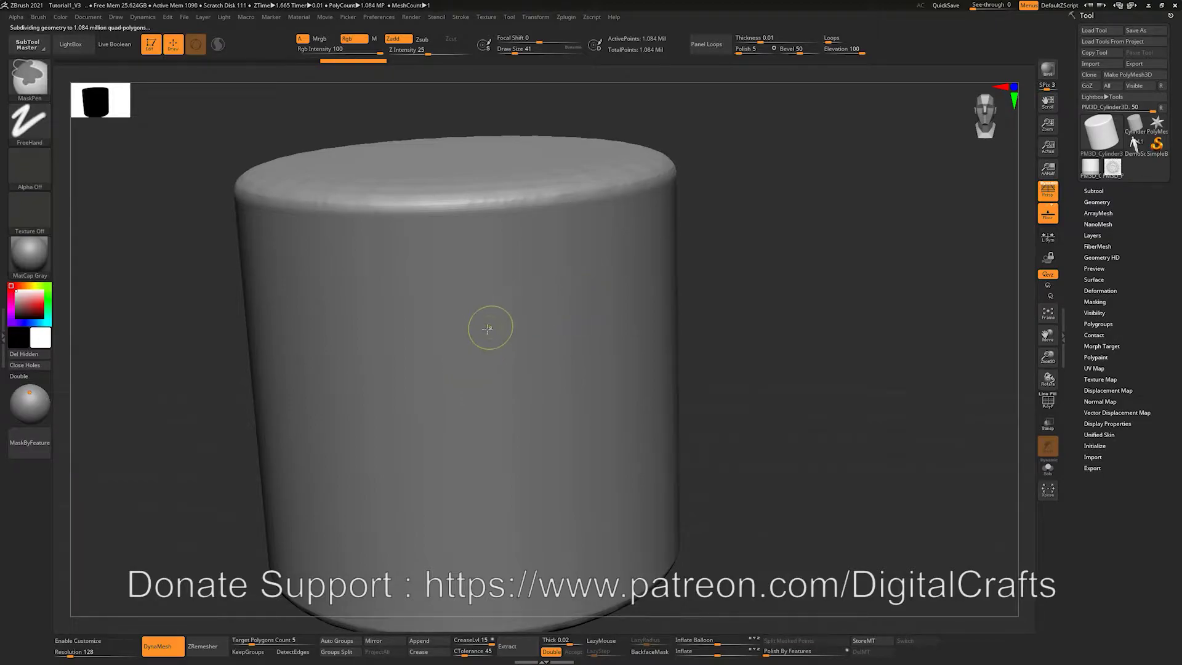
{"action": "left_click", "coordinate": [1095, 204]}
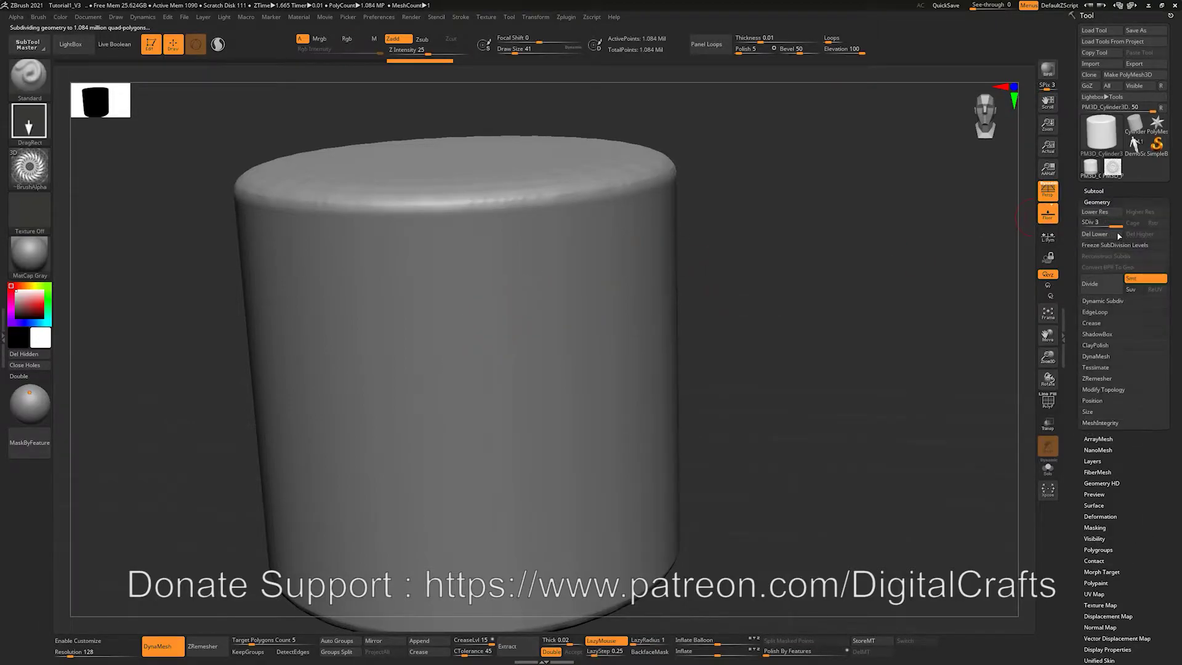
{"action": "left_click_drag", "start_coordinate": [797, 325], "coordinate": [813, 301], "text": "alt"}
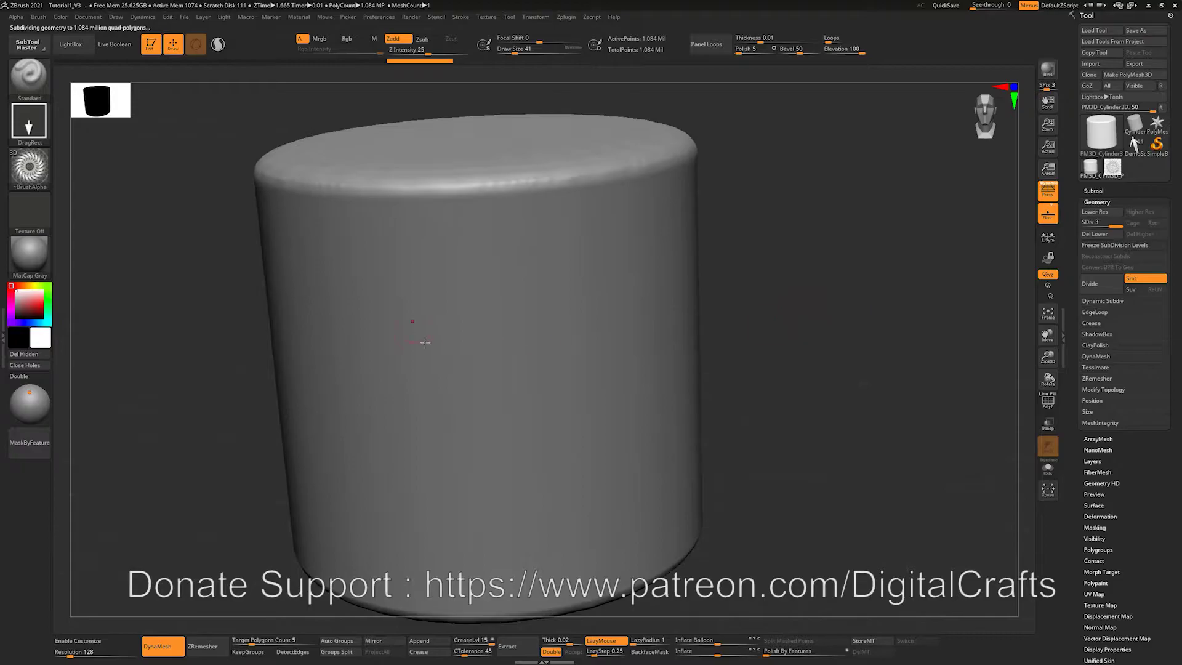
Set the Z Intensity to 60 and stamp three medallions of different sizes on the cylinder's side
{"action": "left_click_drag", "start_coordinate": [438, 341], "coordinate": [606, 357]}
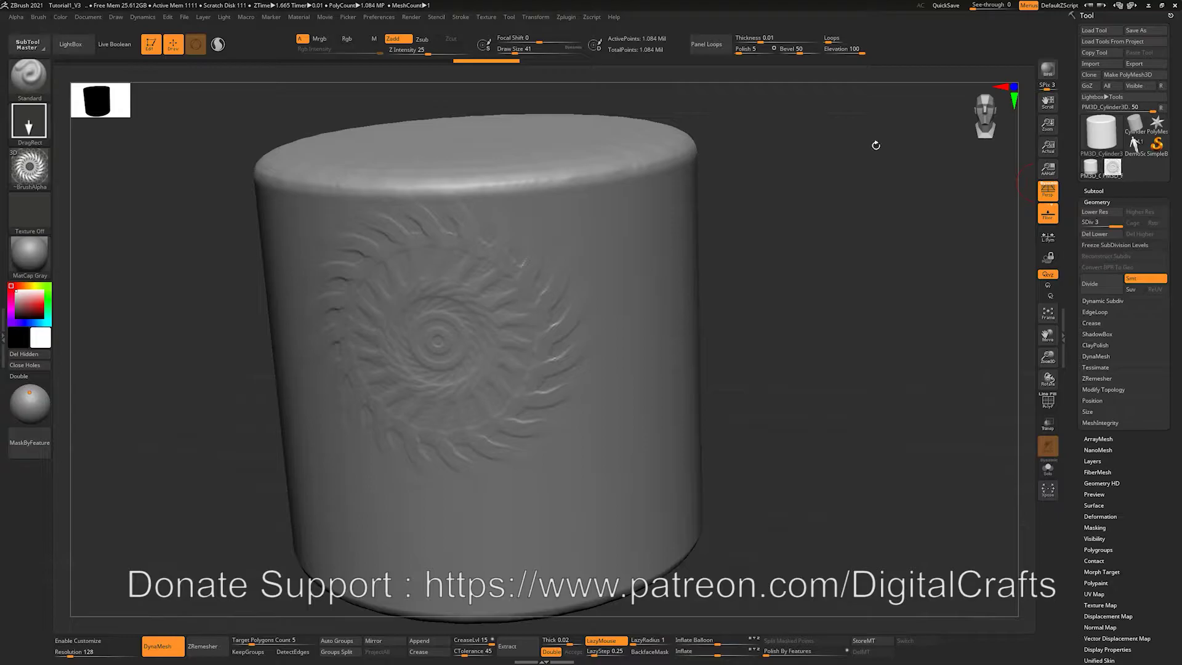
{"action": "key", "text": "ctrl+z"}
{"action": "left_click_drag", "start_coordinate": [429, 51], "coordinate": [450, 52]}
{"action": "left_click_drag", "start_coordinate": [434, 336], "coordinate": [507, 251]}
{"action": "left_click_drag", "start_coordinate": [785, 254], "coordinate": [688, 278]}
{"action": "left_click_drag", "start_coordinate": [598, 404], "coordinate": [679, 445]}
{"action": "left_click_drag", "start_coordinate": [780, 377], "coordinate": [777, 416], "text": "alt"}
{"action": "left_click_drag", "start_coordinate": [617, 293], "coordinate": [611, 342]}
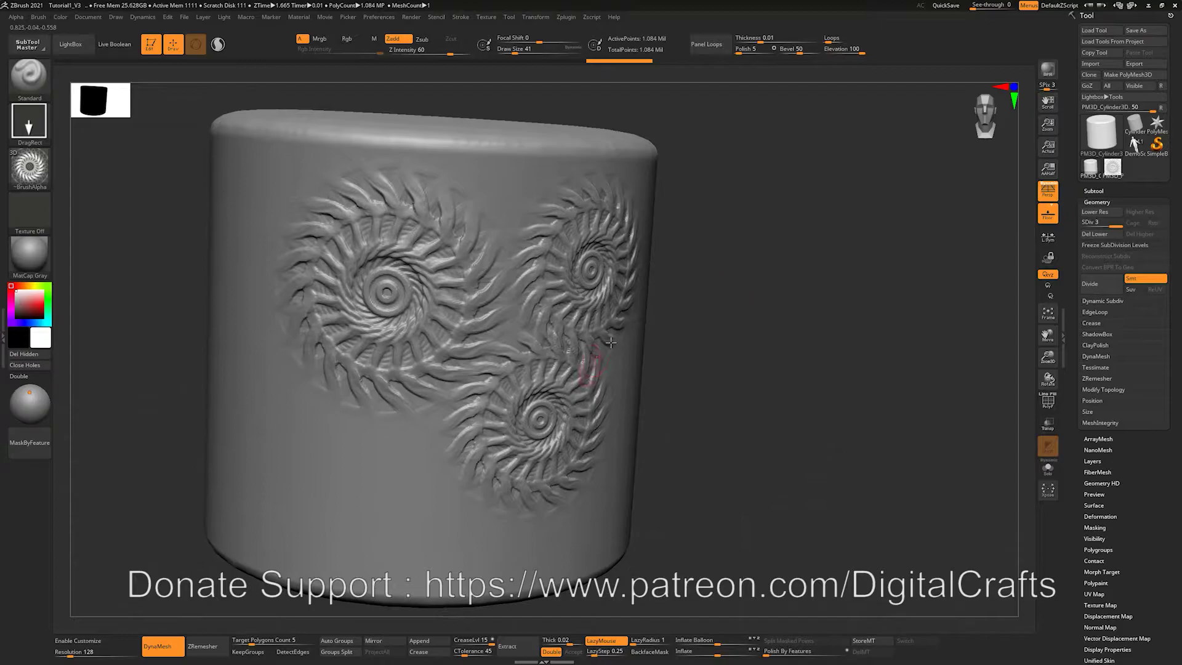
Choose the IMM Parts brush and try to insert a part on the lower side of the cylinder
{"action": "key", "text": "b"}
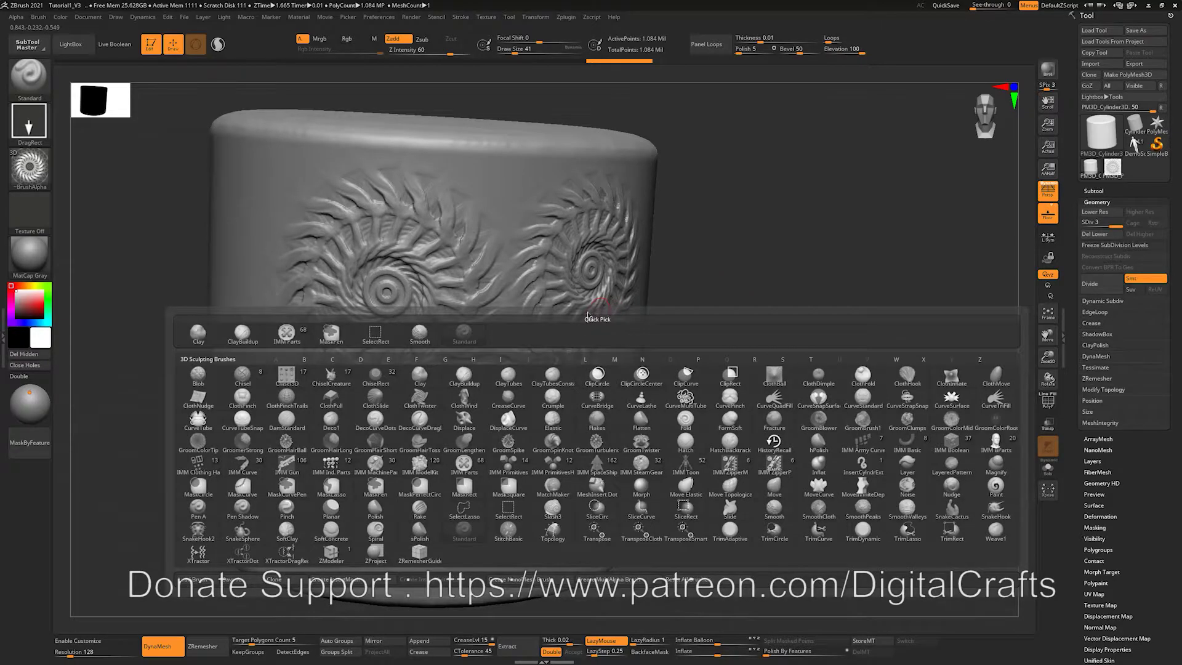
{"action": "key", "text": "i"}
{"action": "left_click", "coordinate": [456, 463]}
{"action": "left_click_drag", "start_coordinate": [659, 263], "coordinate": [676, 279], "text": "alt"}
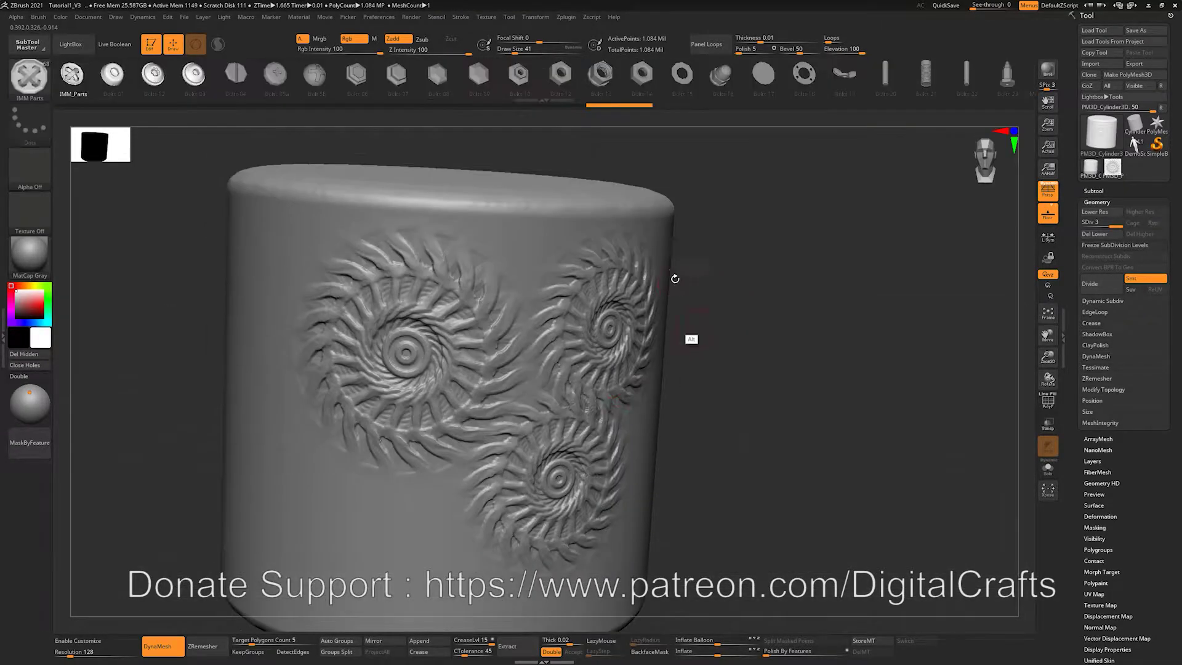
{"action": "left_click_drag", "start_coordinate": [736, 373], "coordinate": [734, 331], "text": "alt"}
{"action": "left_click", "coordinate": [389, 479]}
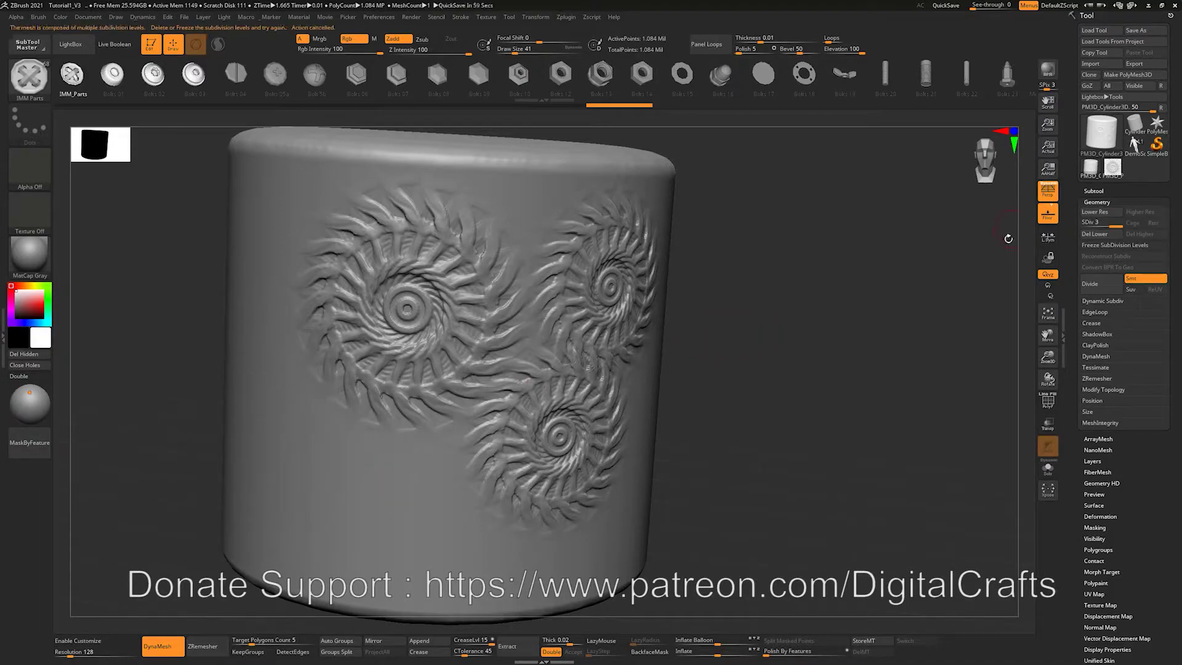
Delete the cylinder's lower subdivision levels and insert an IMM part on its lower side
{"action": "left_click", "coordinate": [1094, 234]}
{"action": "left_click_drag", "start_coordinate": [889, 285], "coordinate": [895, 277], "text": "alt"}
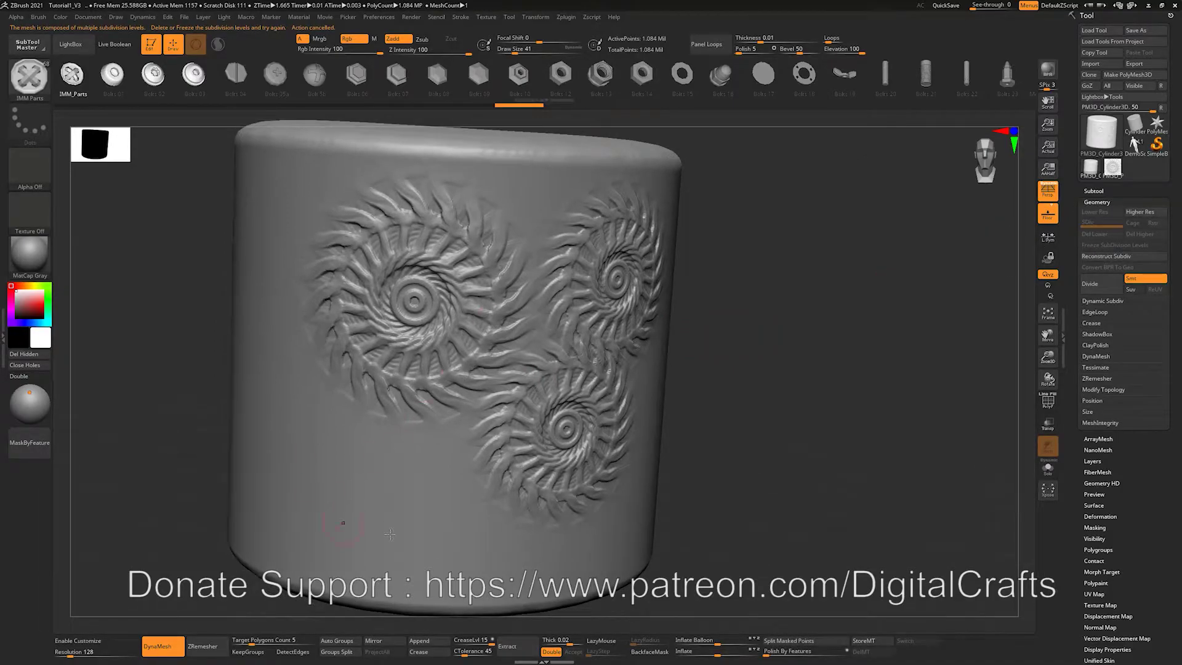
{"action": "left_click_drag", "start_coordinate": [385, 486], "coordinate": [443, 542]}
{"action": "left_click_drag", "start_coordinate": [781, 378], "coordinate": [813, 361]}
Show the polyframe and auto-group the cylinder and inserted part by topology
{"action": "key", "text": "shift+f"}
{"action": "left_click", "coordinate": [337, 641]}
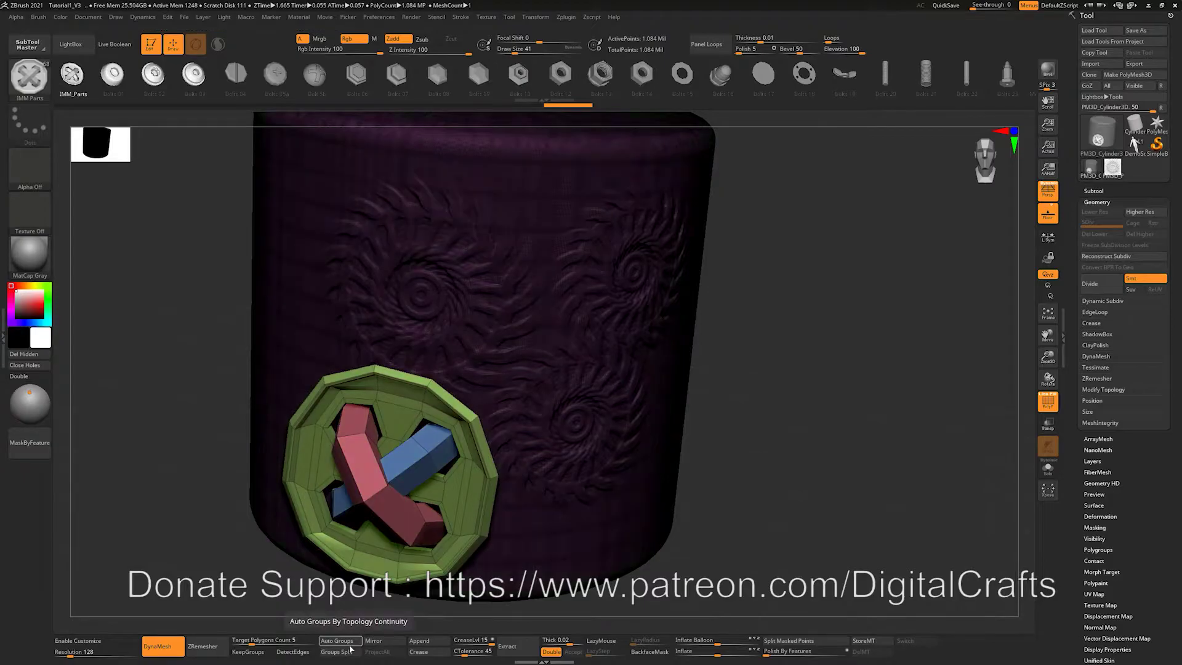
{"action": "left_click_drag", "start_coordinate": [791, 303], "coordinate": [515, 345]}
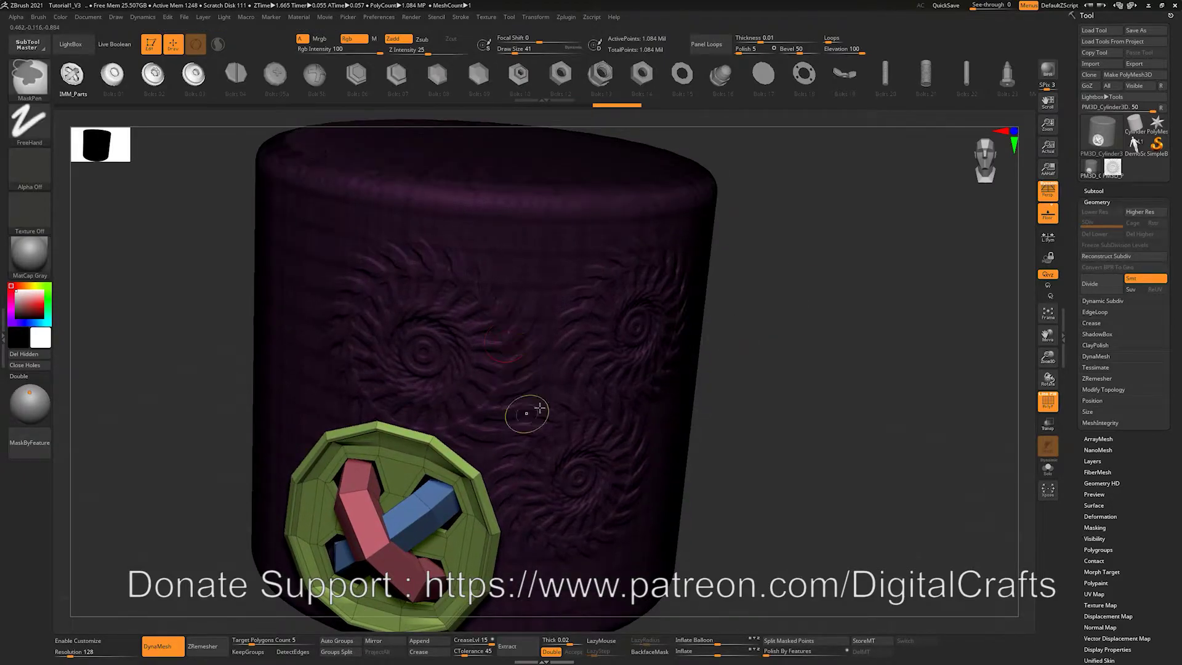
{"action": "left_click_drag", "start_coordinate": [745, 443], "coordinate": [691, 438], "text": "alt"}
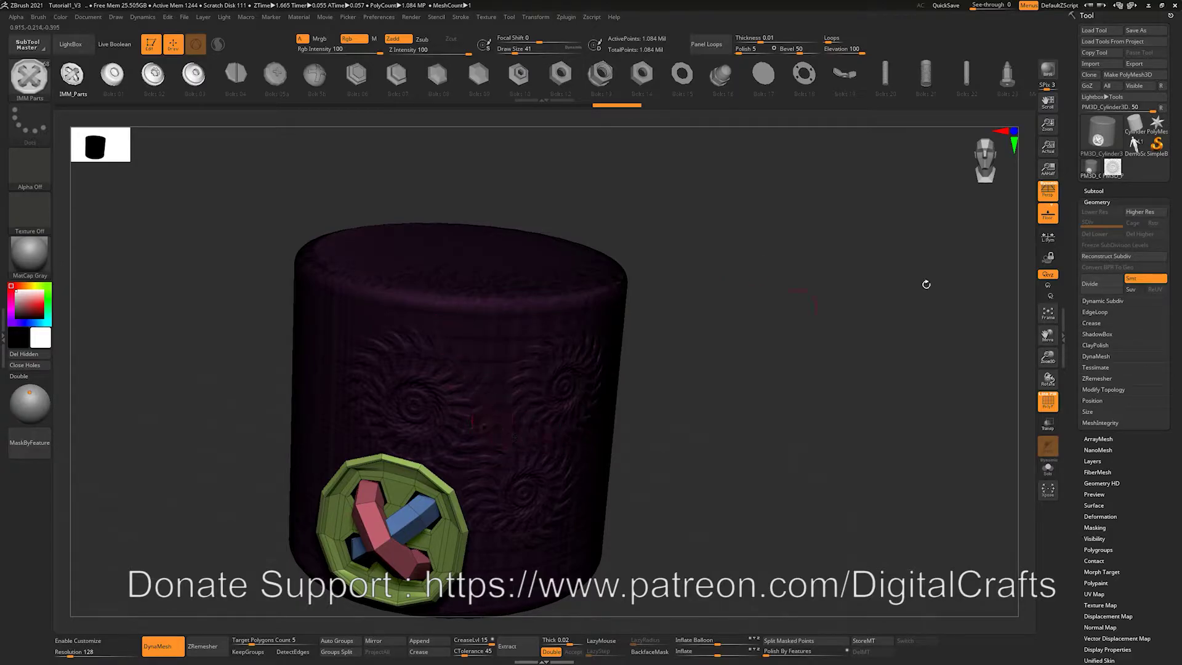
{"action": "mouse_move", "coordinate": [716, 361]}
{"action": "left_mouse_down"}
{"action": "mouse_move", "coordinate": [707, 347]}
{"action": "mouse_move", "coordinate": [708, 378]}
{"action": "mouse_move", "coordinate": [673, 375]}
{"action": "mouse_move", "coordinate": [726, 369]}
{"action": "mouse_move", "coordinate": [725, 350]}
{"action": "mouse_move", "coordinate": [795, 335]}
{"action": "left_mouse_up"}
Undo the auto-grouping and the part insertion, hide the polyframe and return to the Standard brush
{"action": "key", "text": "ctrl+z"}
{"action": "key", "text": "ctrl+z"}
{"action": "key", "text": "shift+f"}
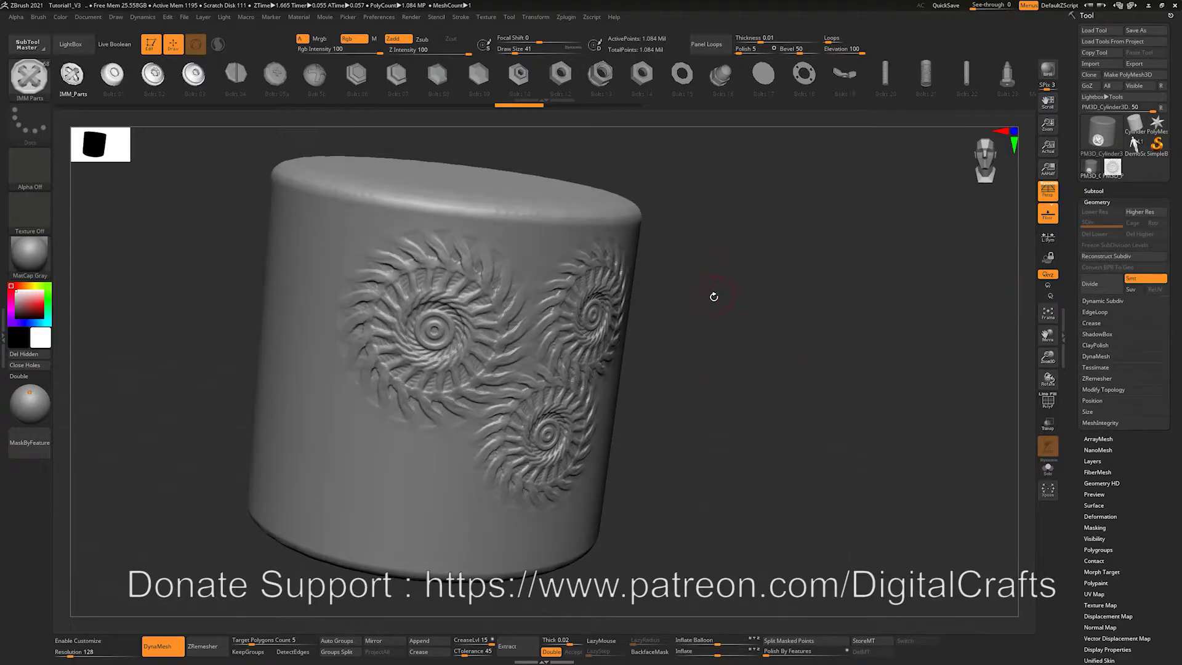
{"action": "key", "text": "b"}
{"action": "key", "text": "s"}
{"action": "key", "text": "t"}
{"action": "left_click_drag", "start_coordinate": [705, 318], "coordinate": [696, 318], "text": "alt"}
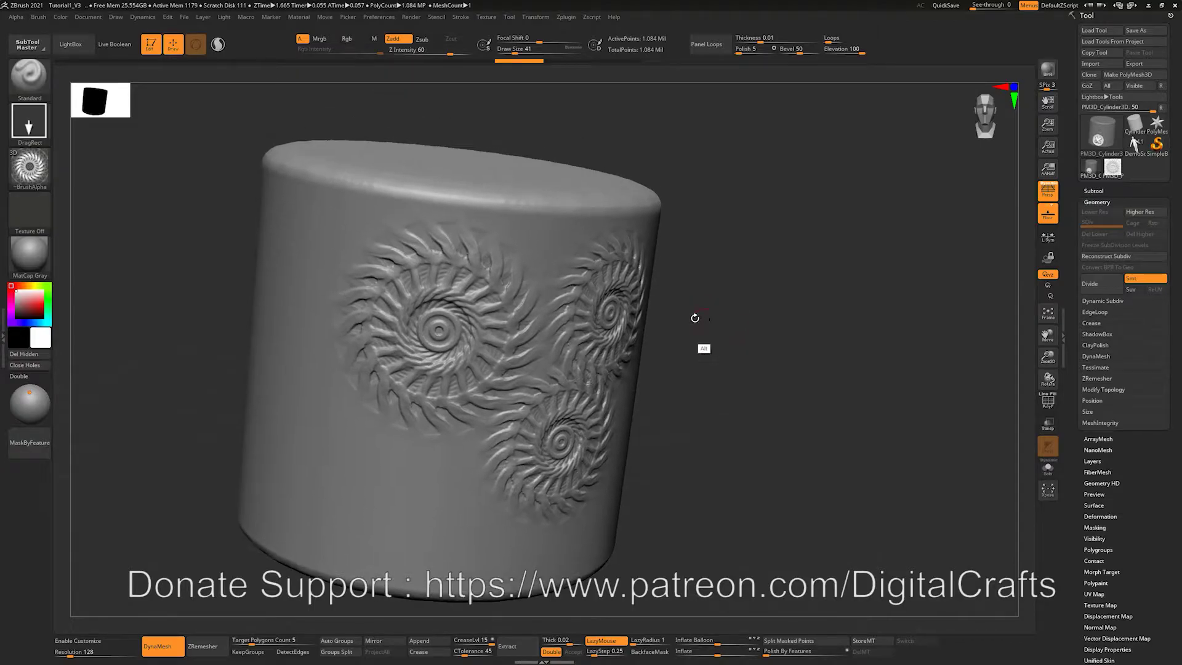
Select Alpha 65 and convert it to a 3D mesh
{"action": "left_click", "coordinate": [17, 18]}
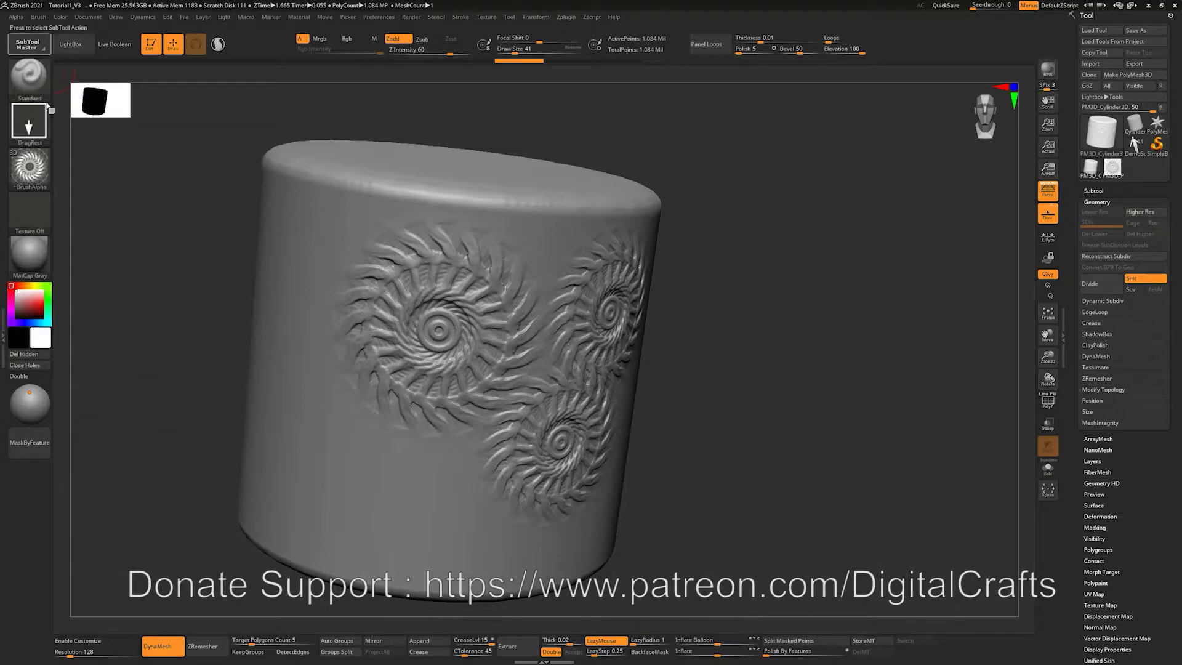
{"action": "left_click", "coordinate": [29, 166]}
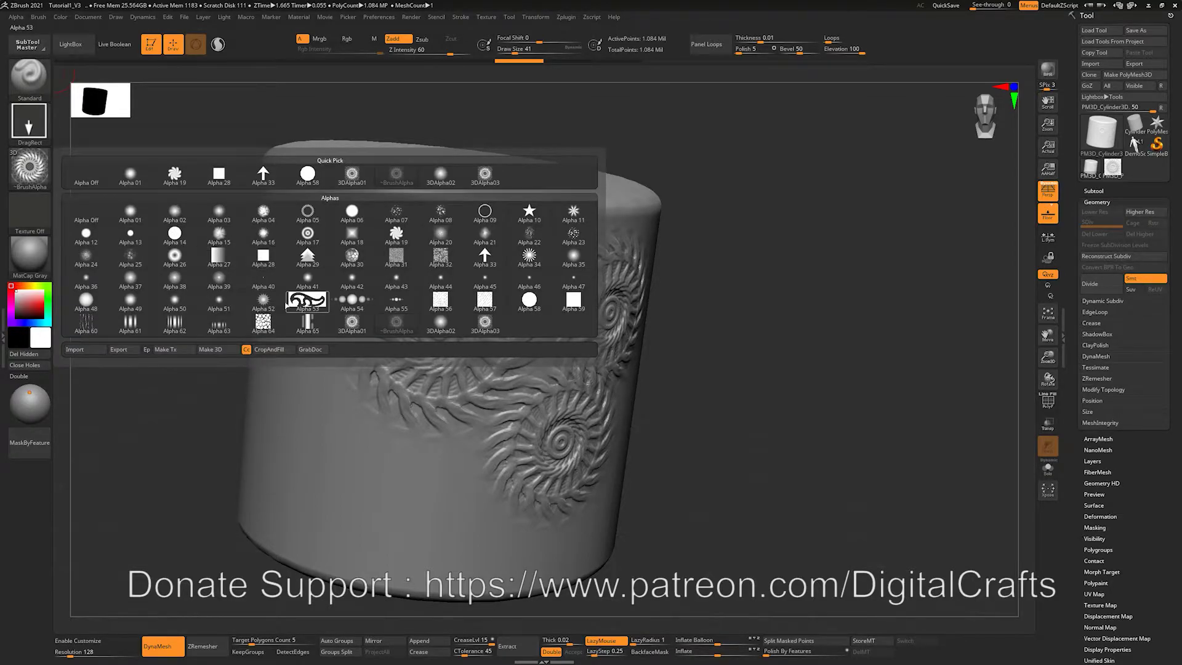
{"action": "left_click", "coordinate": [307, 321]}
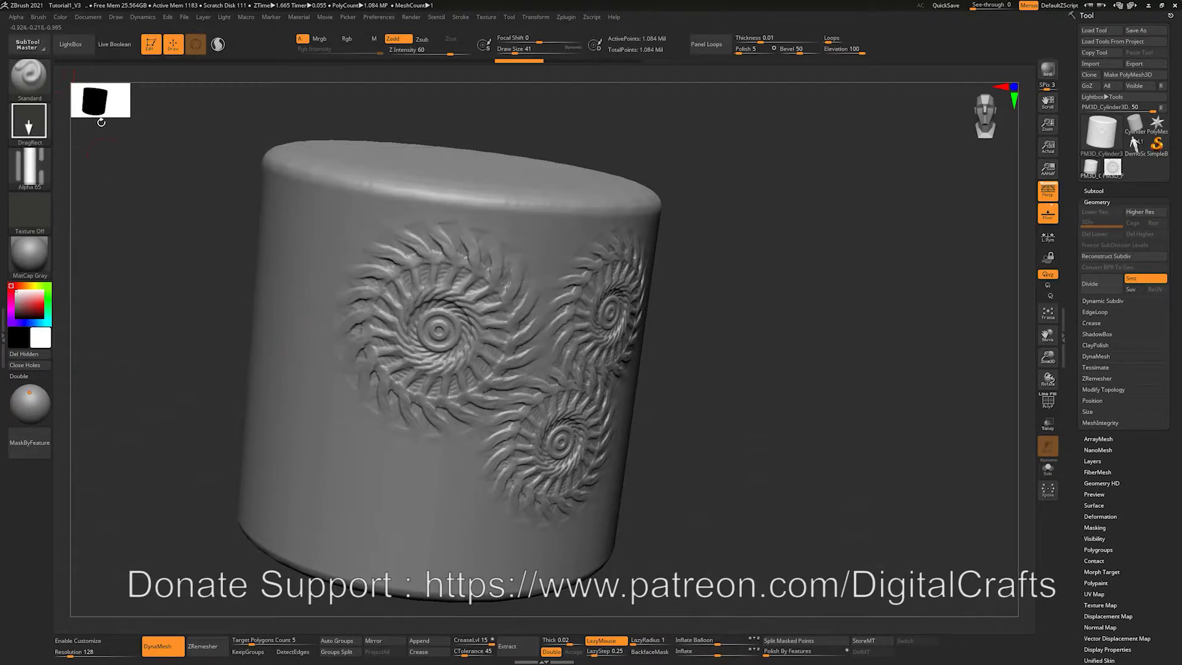
{"action": "left_click", "coordinate": [16, 17]}
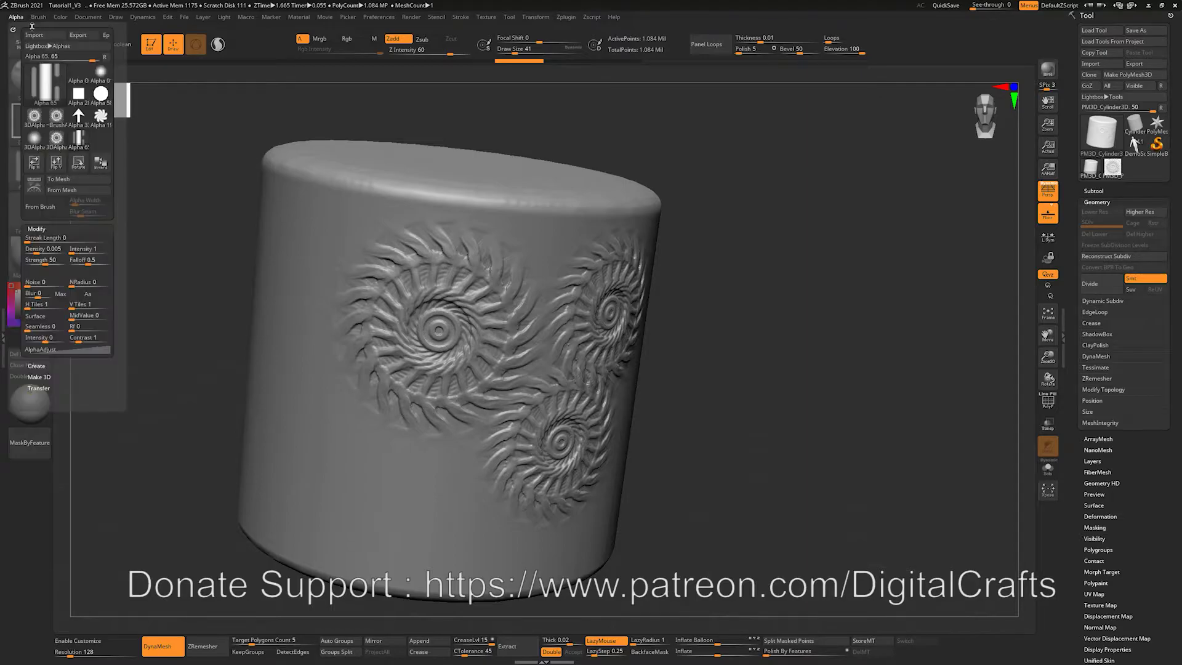
{"action": "left_click", "coordinate": [86, 183]}
{"action": "mouse_move", "coordinate": [756, 336]}
{"action": "left_mouse_down", "text": "shift"}
{"action": "mouse_move", "coordinate": [747, 325]}
{"action": "mouse_move", "coordinate": [749, 335]}
{"action": "left_mouse_up", "text": "shift"}
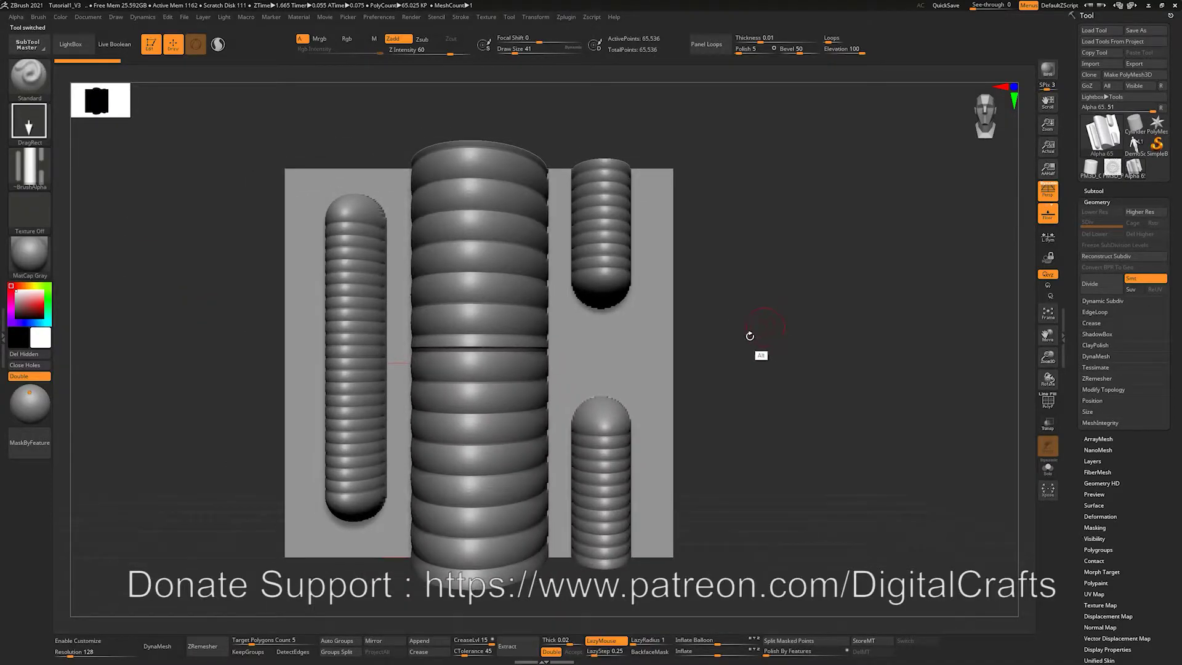
Select the arrow-shaped Alpha 33 and convert it to a mesh
{"action": "left_click", "coordinate": [40, 183]}
{"action": "left_click", "coordinate": [481, 264]}
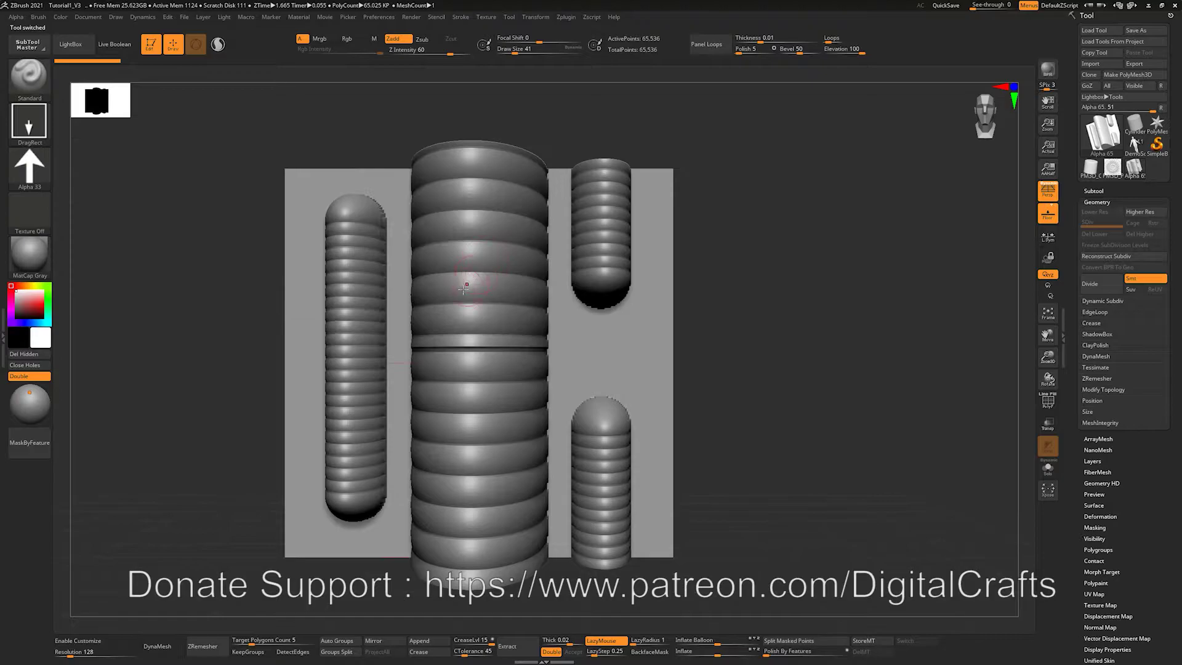
{"action": "left_click", "coordinate": [18, 17]}
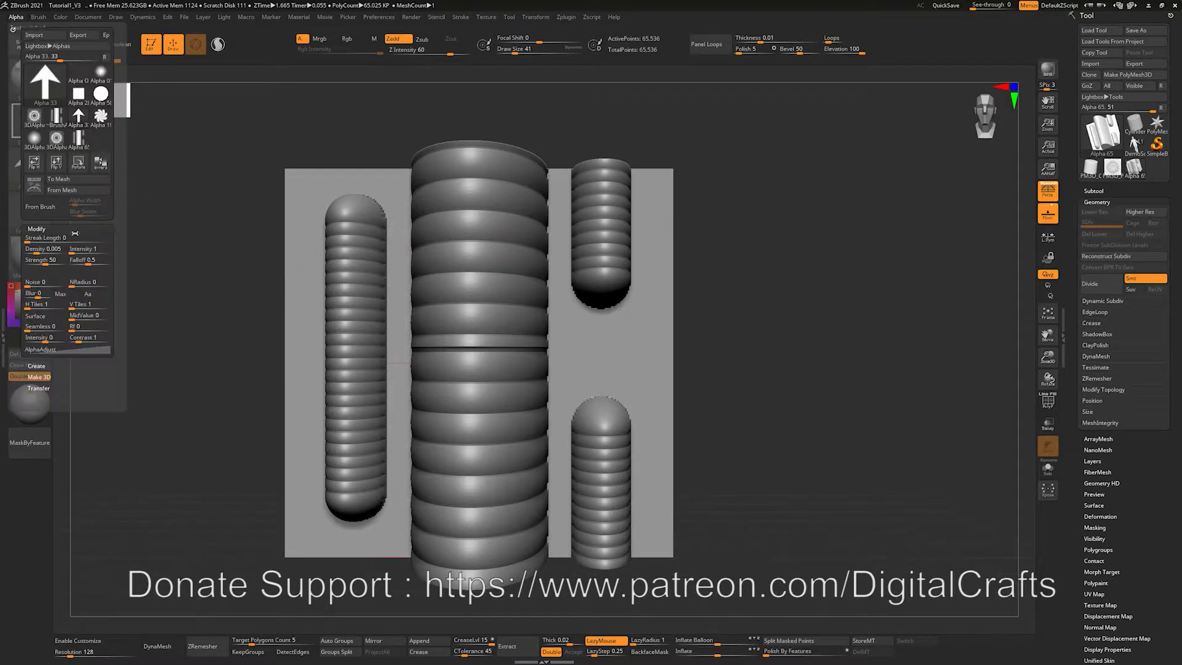
{"action": "left_click", "coordinate": [67, 183]}
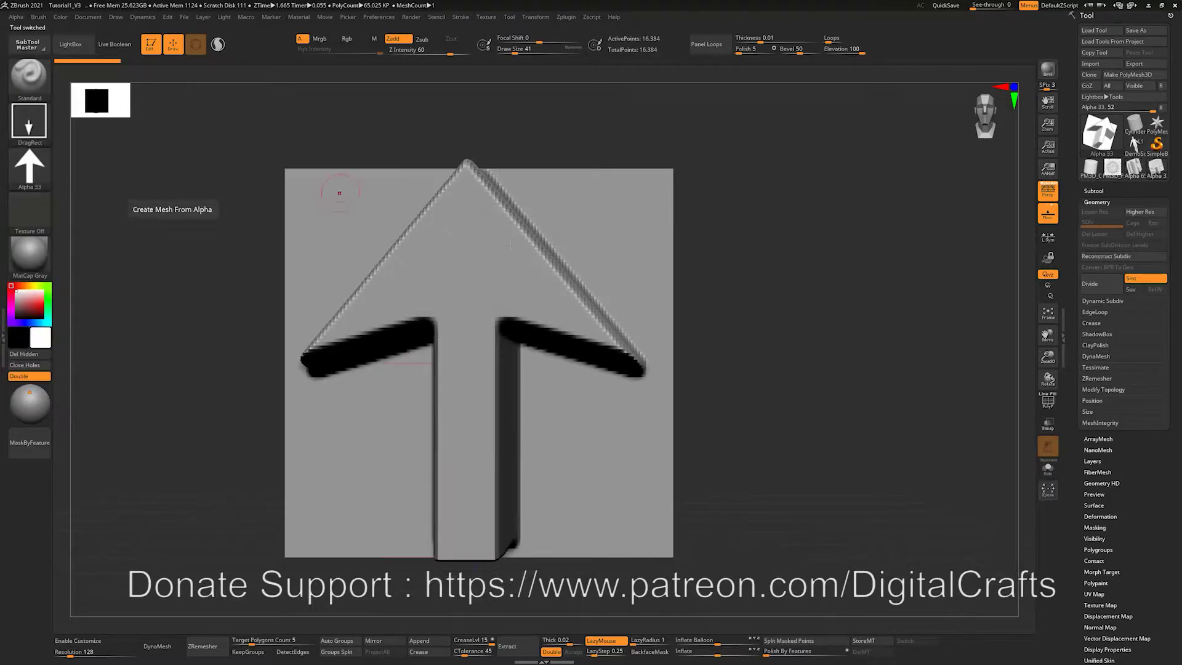
{"action": "left_click", "coordinate": [791, 294], "text": "shift"}
{"action": "left_click_drag", "start_coordinate": [734, 304], "coordinate": [780, 297], "text": "alt"}
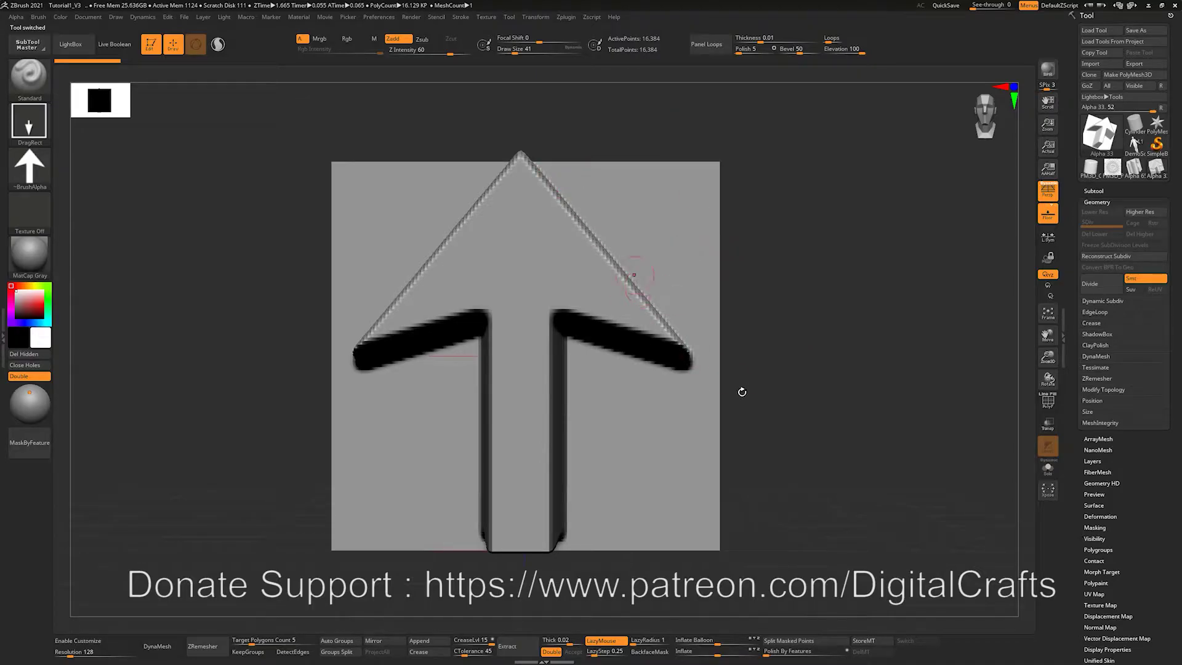
{"action": "left_click_drag", "start_coordinate": [811, 293], "coordinate": [770, 287], "text": "alt"}
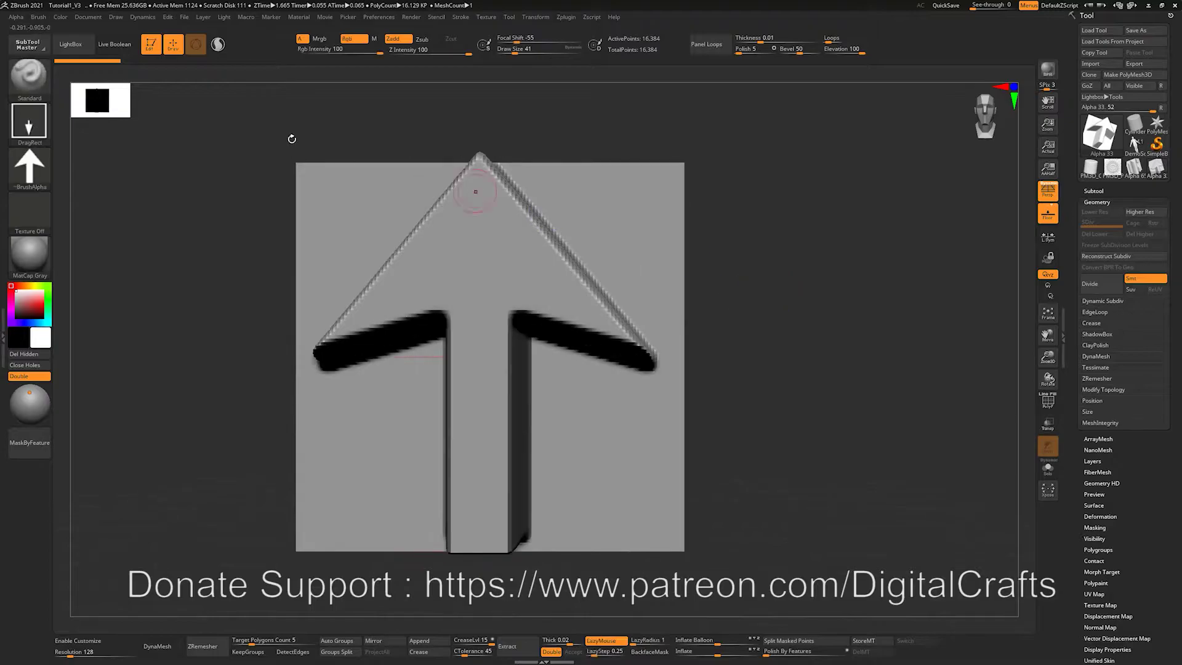
Make a solid 3D mesh from the arrow alpha at the default resolution and inspect its front and sides
{"action": "left_click", "coordinate": [16, 16]}
{"action": "left_click", "coordinate": [38, 376]}
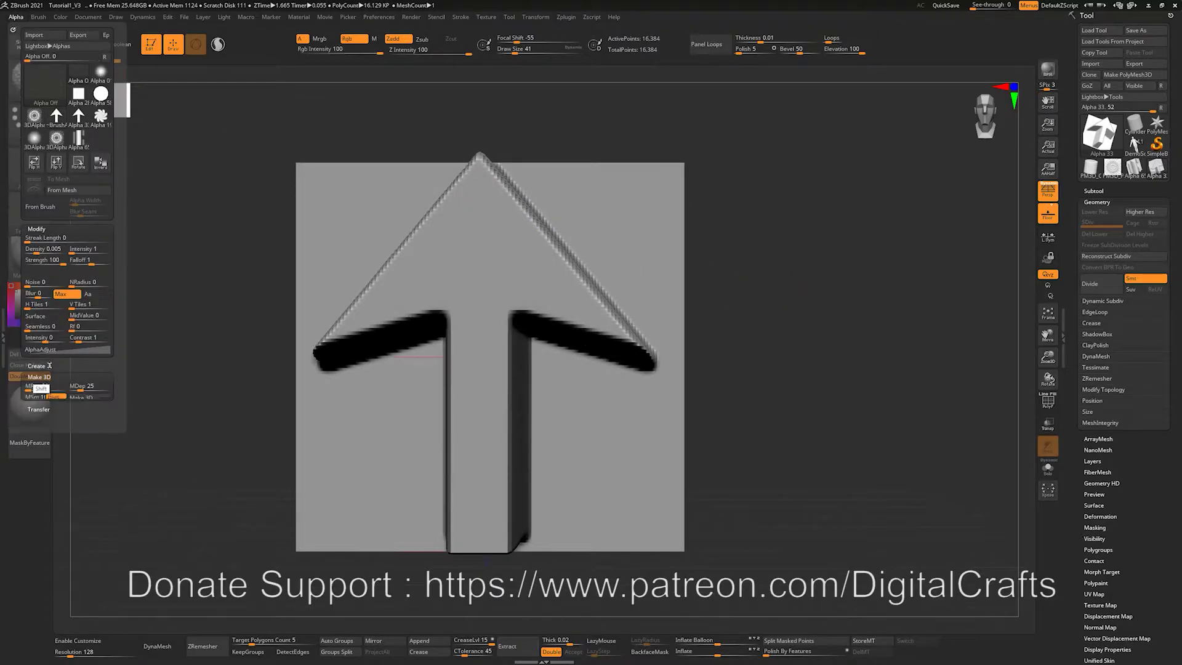
{"action": "left_click", "coordinate": [93, 398]}
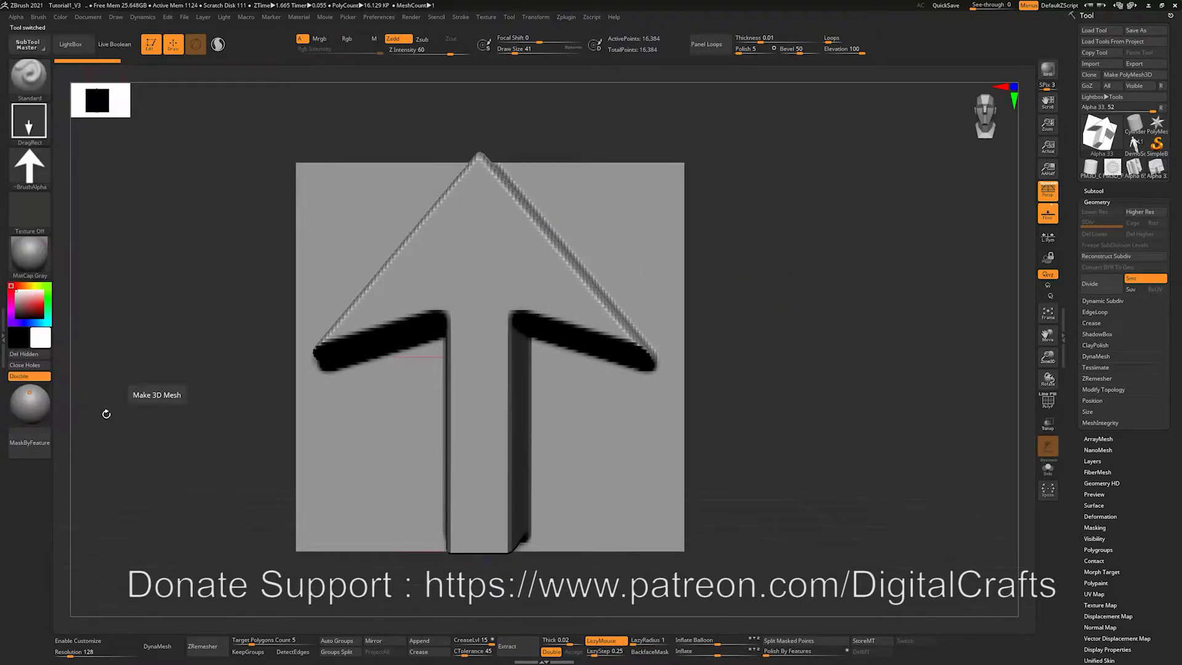
{"action": "left_click_drag", "start_coordinate": [168, 422], "coordinate": [303, 385]}
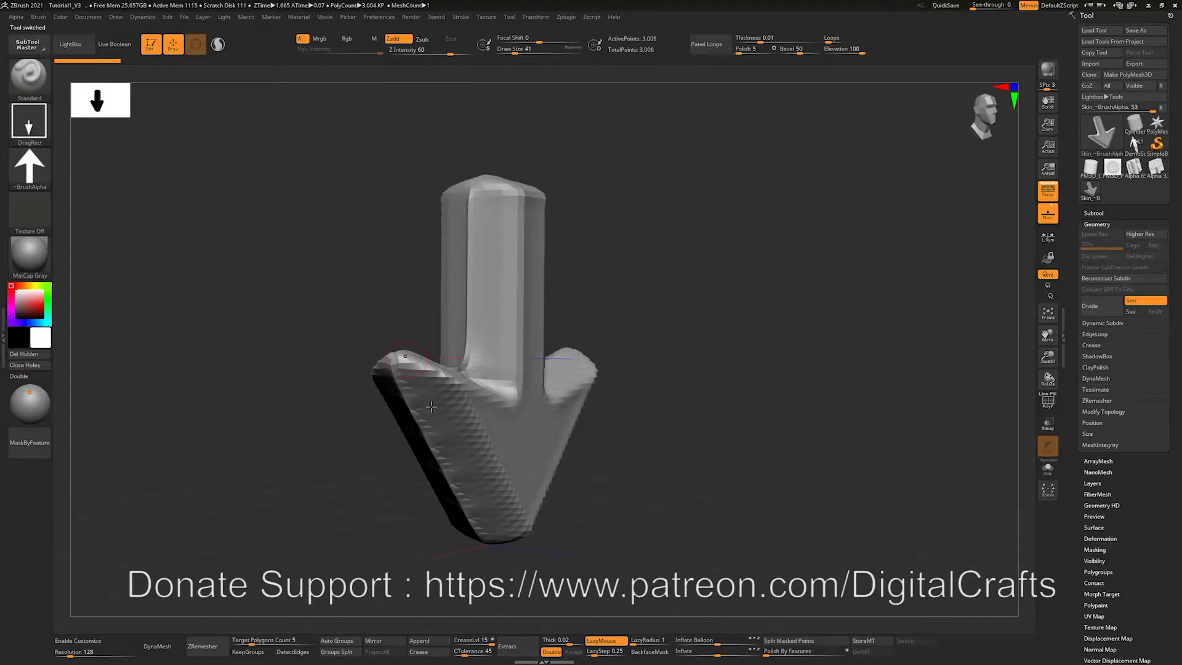
{"action": "left_click_drag", "start_coordinate": [689, 340], "coordinate": [546, 293]}
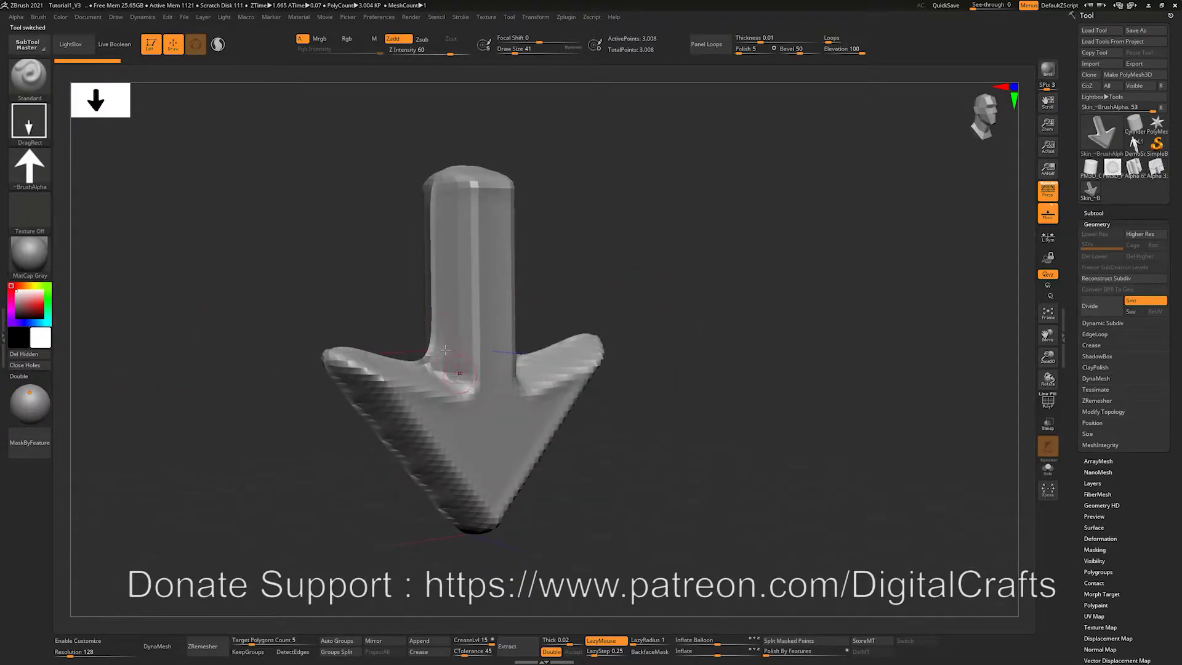
{"action": "left_click_drag", "start_coordinate": [622, 243], "coordinate": [610, 190], "text": "shift"}
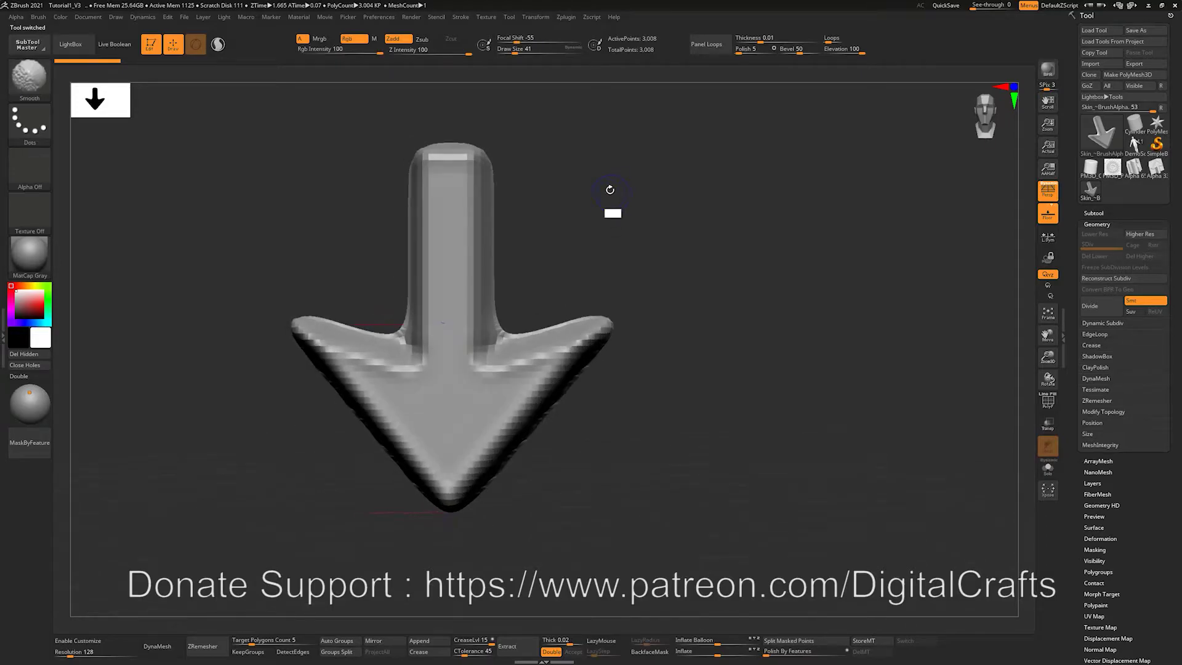
Set the alpha's mesh resolution (MRes) to 296 and generate a smoother solid 3D arrow from it
{"action": "left_click", "coordinate": [16, 17]}
{"action": "left_click", "coordinate": [28, 388]}
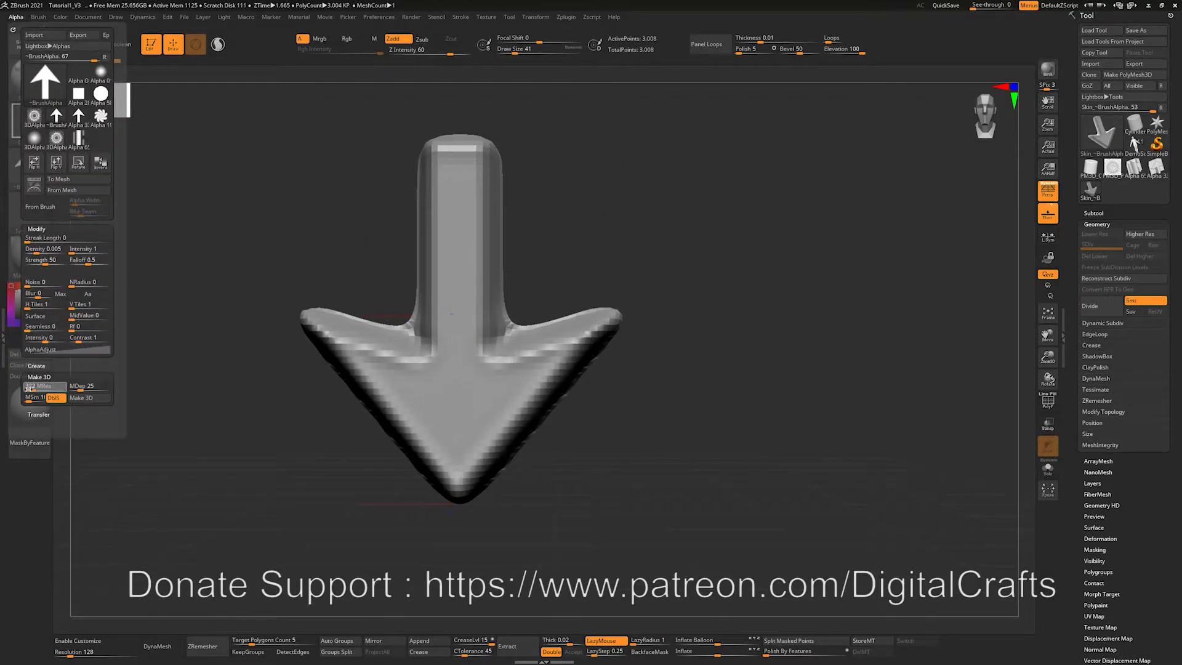
{"action": "left_click", "coordinate": [80, 397]}
{"action": "left_click_drag", "start_coordinate": [223, 413], "coordinate": [248, 416]}
{"action": "left_click_drag", "start_coordinate": [641, 336], "coordinate": [636, 330], "text": "shift"}
{"action": "left_click_drag", "start_coordinate": [699, 217], "coordinate": [704, 261], "text": "alt"}
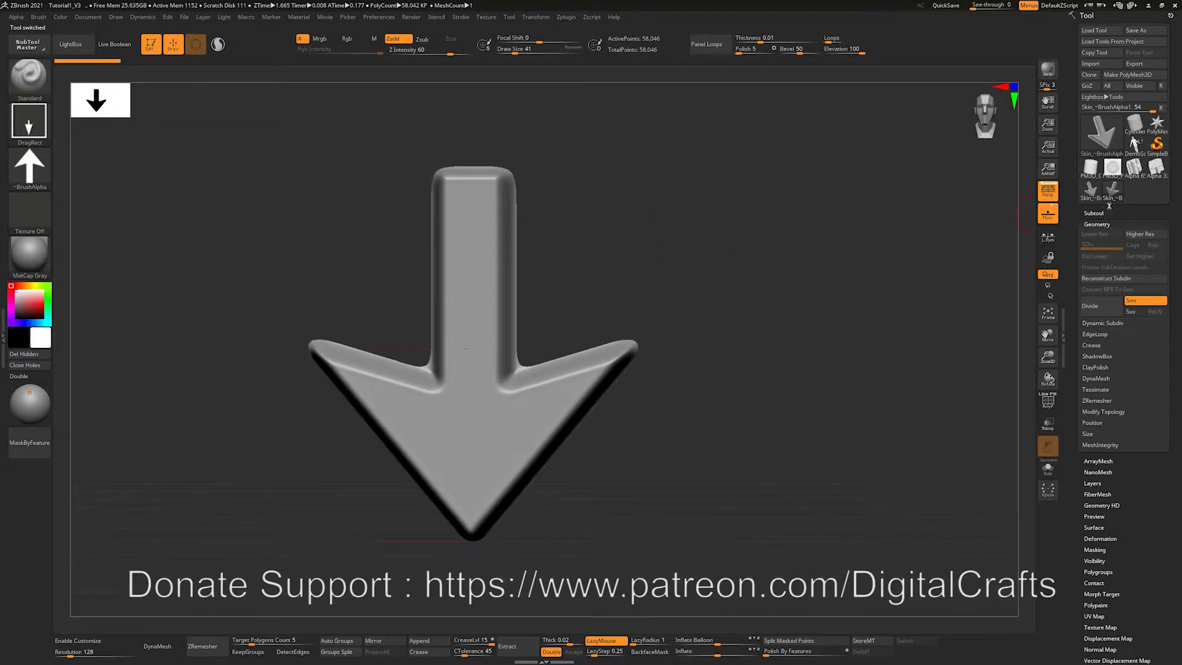
Switch to the PolyMesh3D star tool and show its subtool list
{"action": "left_click", "coordinate": [1157, 126]}
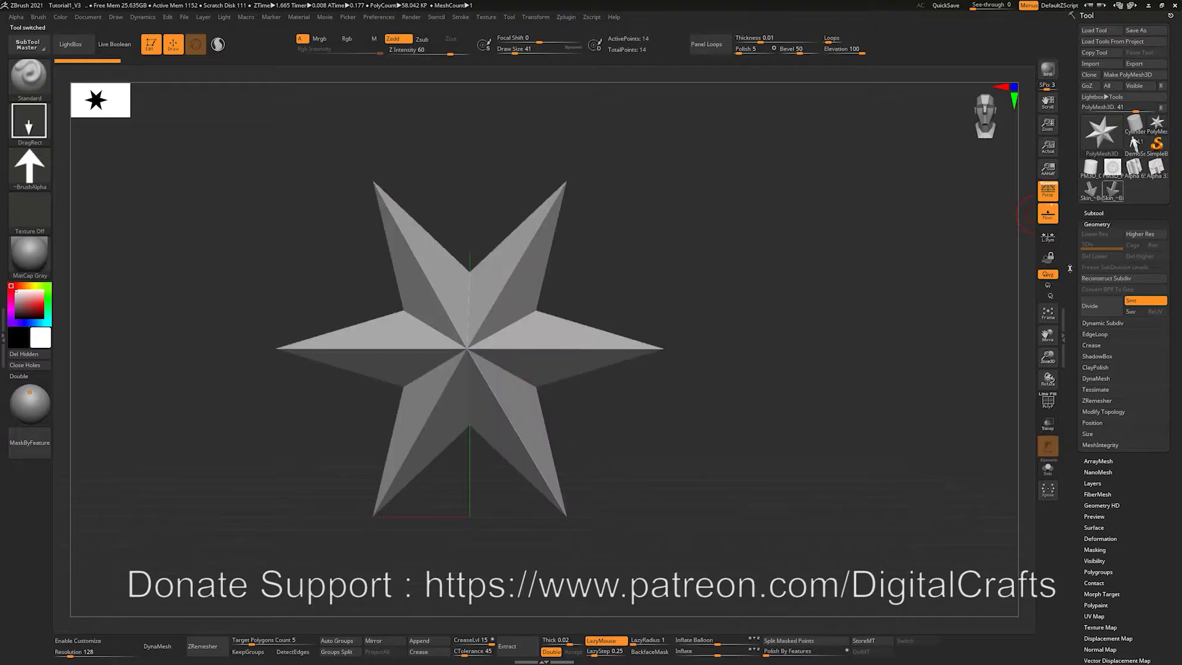
{"action": "left_click", "coordinate": [1107, 215]}
{"action": "left_click", "coordinate": [1133, 511]}
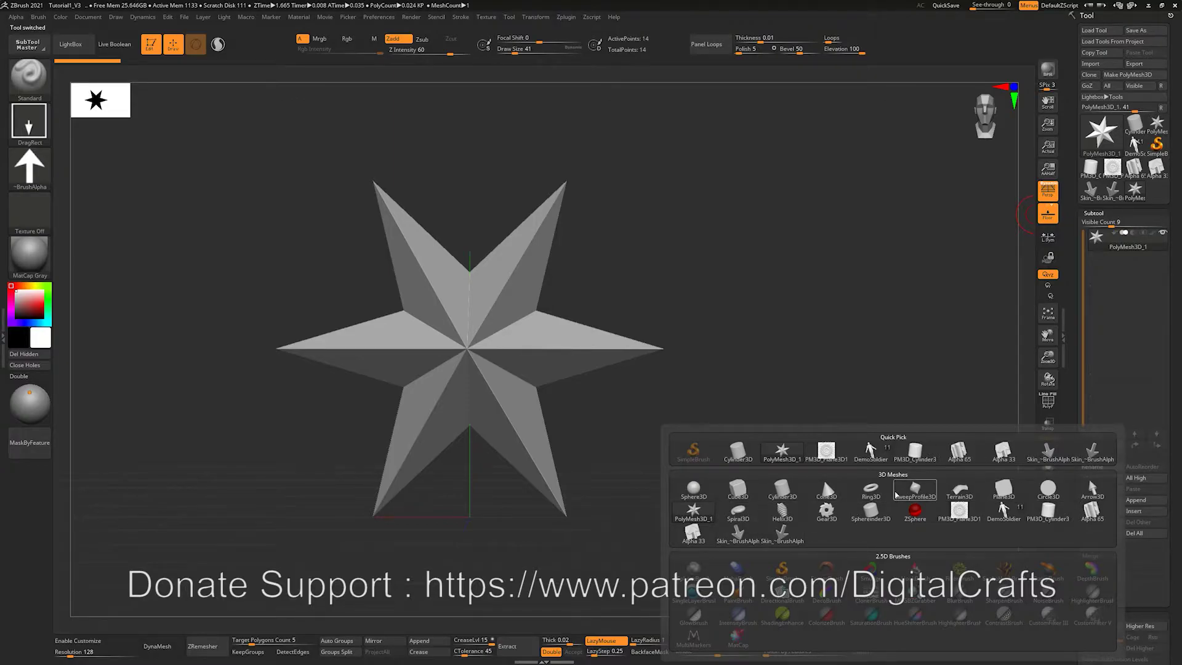
{"action": "left_click", "coordinate": [826, 500]}
{"action": "left_click_drag", "start_coordinate": [749, 398], "coordinate": [1021, 331]}
{"action": "left_click", "coordinate": [1109, 269]}
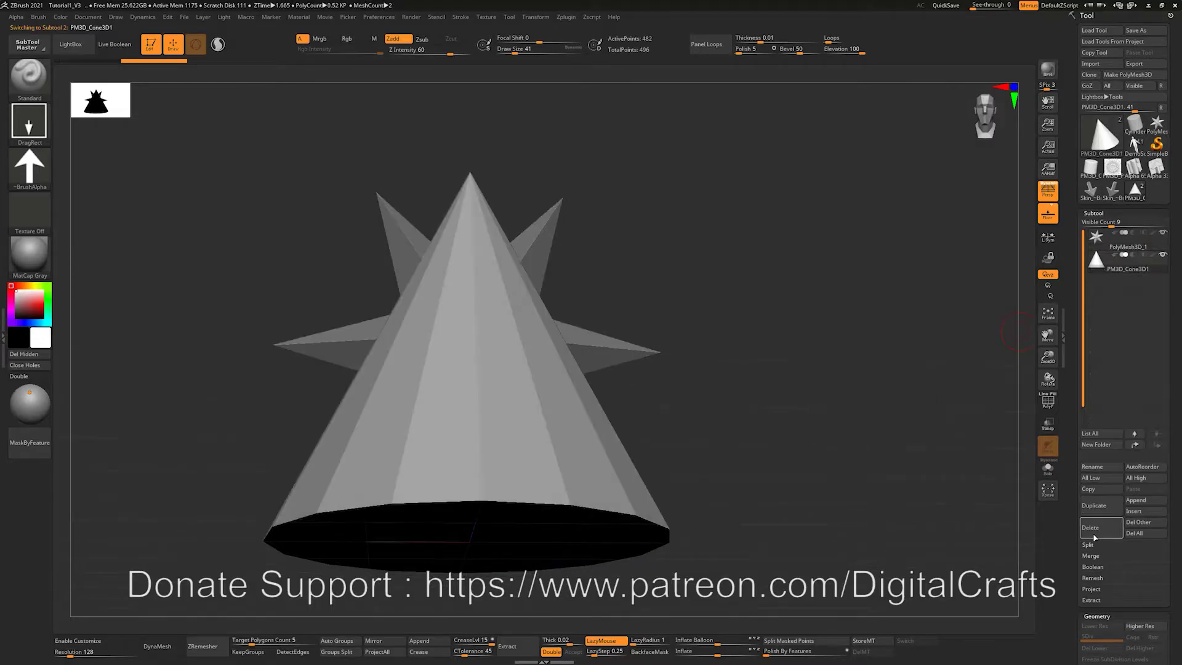
{"action": "left_click", "coordinate": [1092, 528]}
{"action": "left_click", "coordinate": [1016, 550]}
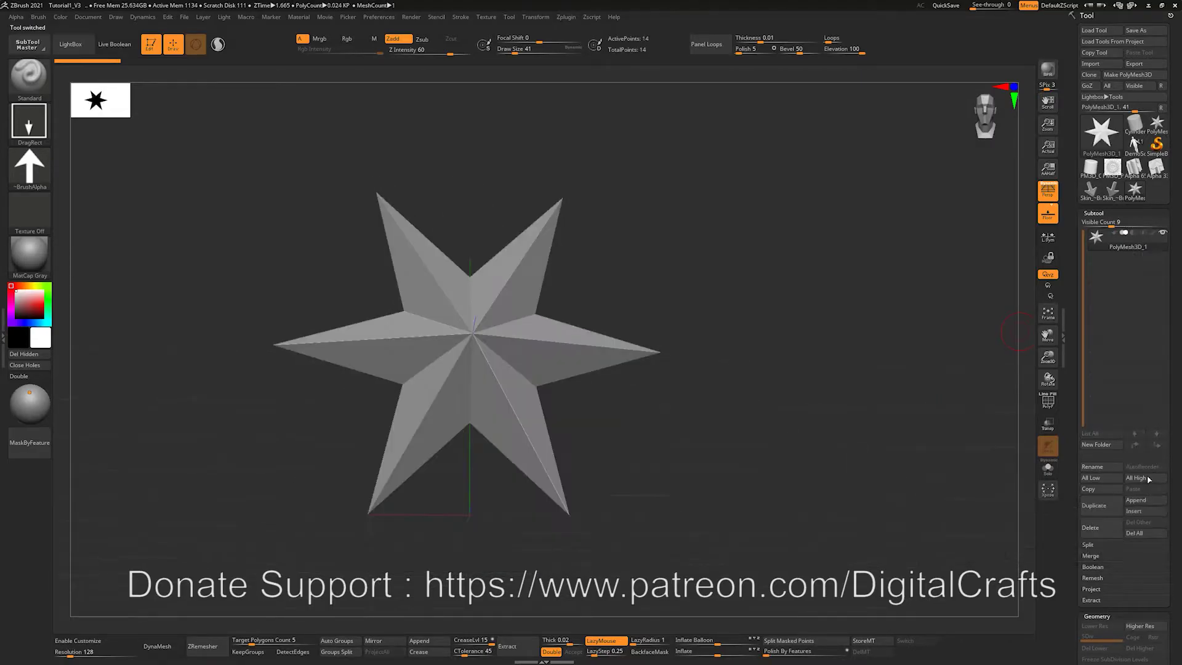
Append an Arrow3D subtool to the star and delete the star, keeping only the arrow
{"action": "left_click", "coordinate": [1146, 501]}
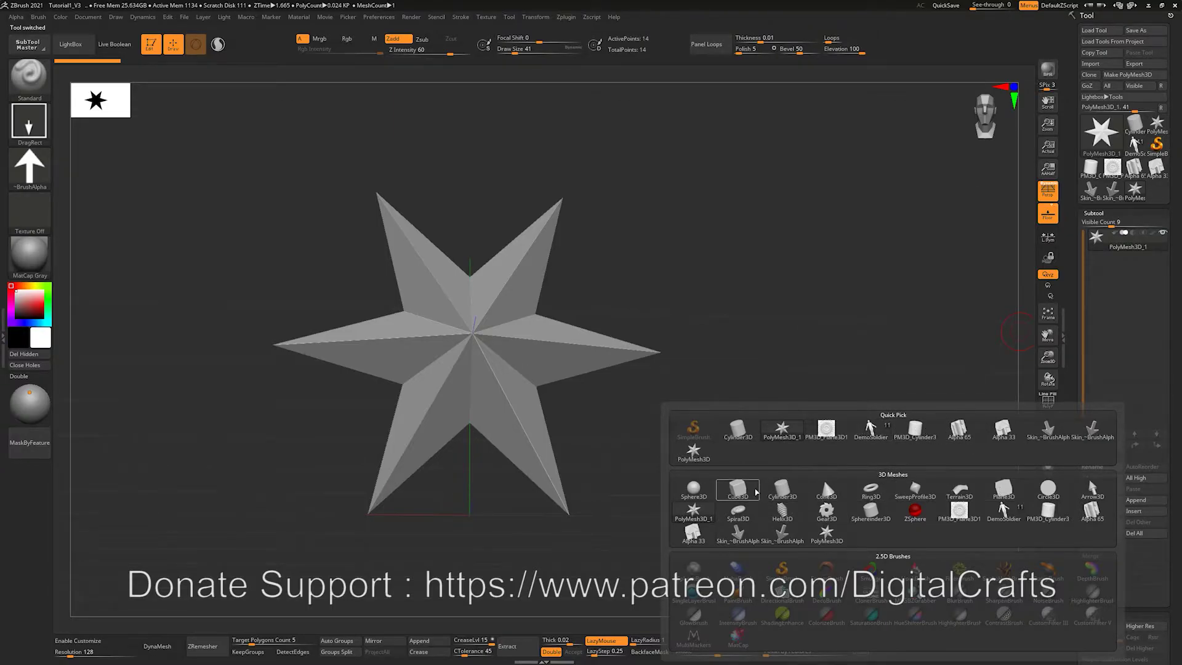
{"action": "mouse_move", "coordinate": [795, 516]}
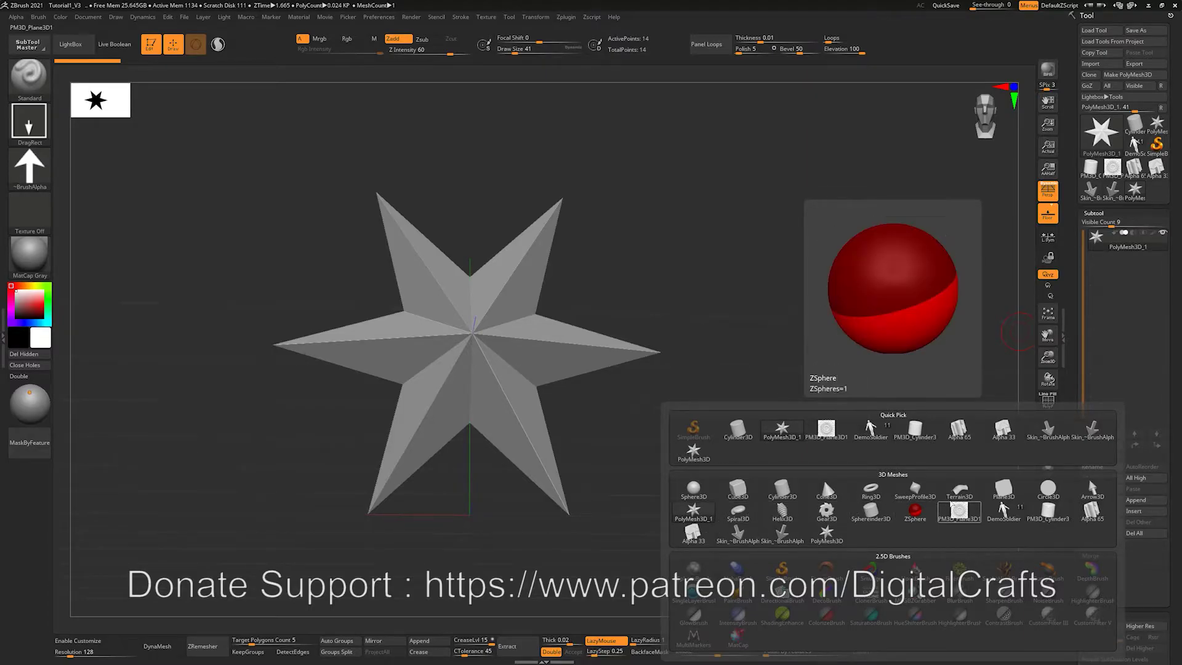
{"action": "left_click", "coordinate": [1079, 497]}
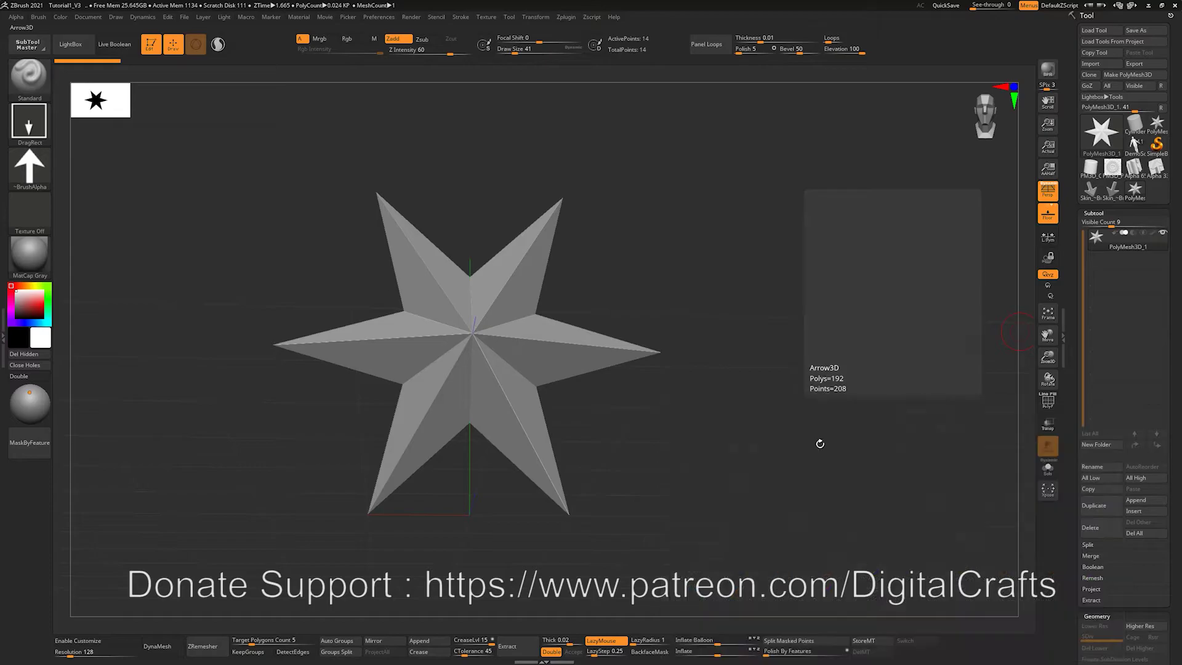
{"action": "left_click_drag", "start_coordinate": [748, 396], "coordinate": [645, 384]}
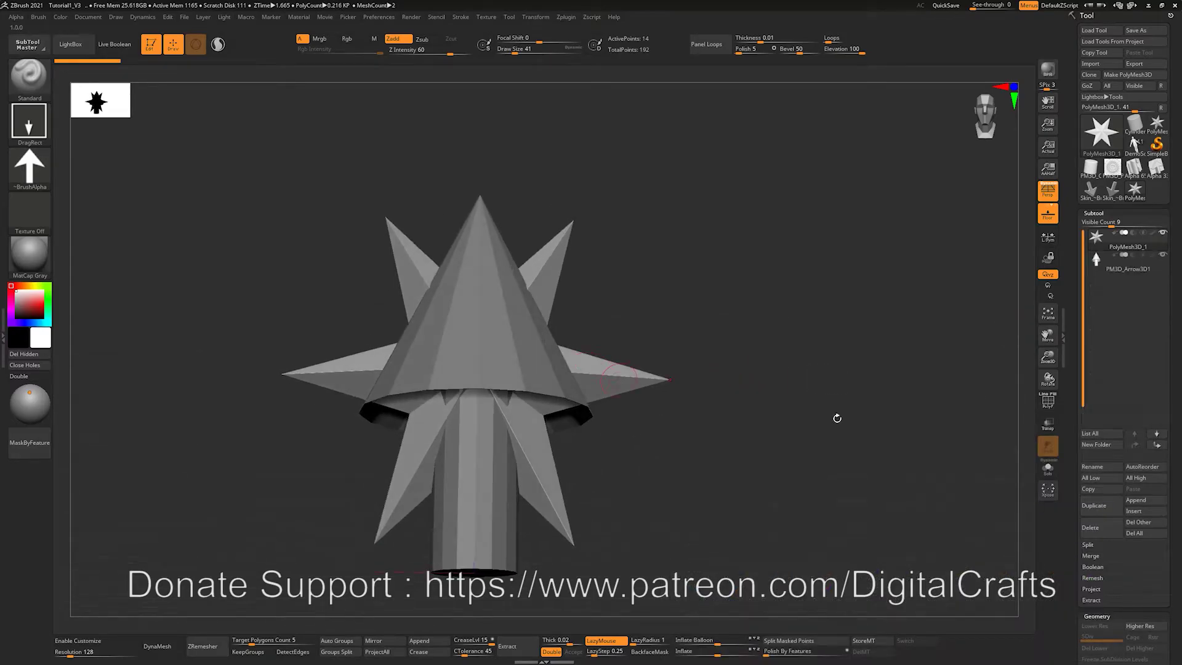
{"action": "left_click", "coordinate": [1090, 527]}
{"action": "left_click", "coordinate": [1016, 558]}
Subdivide the arrow three times and face its tip straight on
{"action": "left_click_drag", "start_coordinate": [736, 428], "coordinate": [729, 428], "text": "shift"}
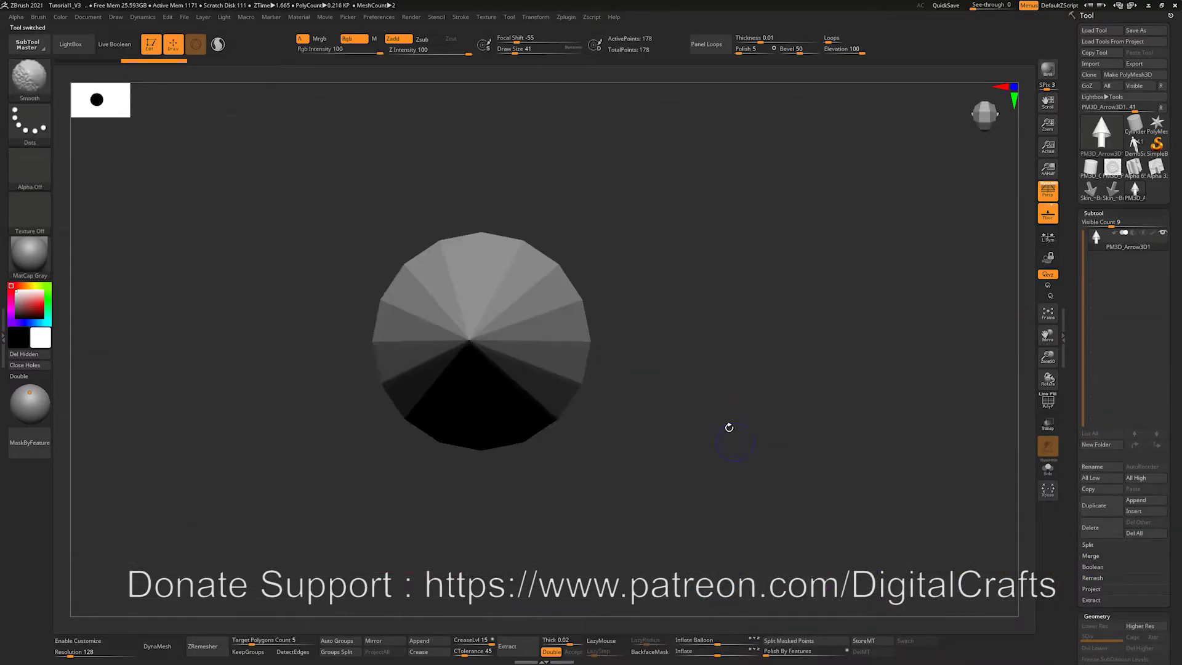
{"action": "key", "text": "ctrl+d"}
{"action": "key", "text": "ctrl+d"}
{"action": "key", "text": "ctrl+d"}
{"action": "left_click_drag", "start_coordinate": [660, 342], "coordinate": [690, 333], "text": "alt"}
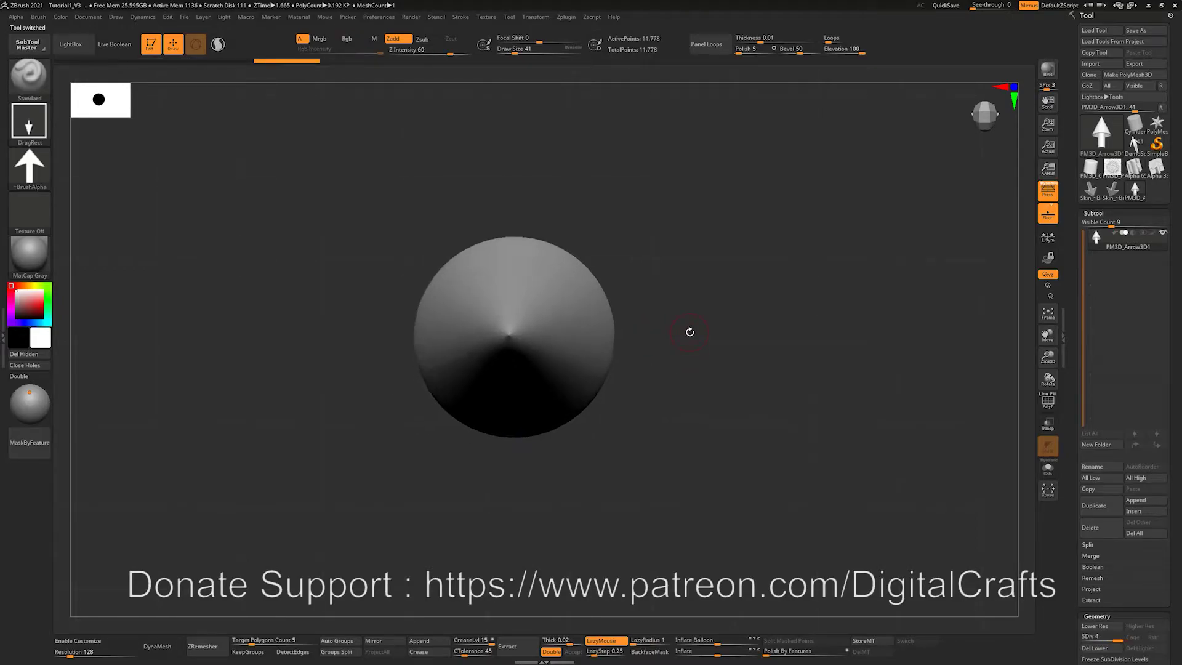
Create a new alpha from the arrow mesh seen from its tip, with a map size of 2048
{"action": "left_click", "coordinate": [16, 17]}
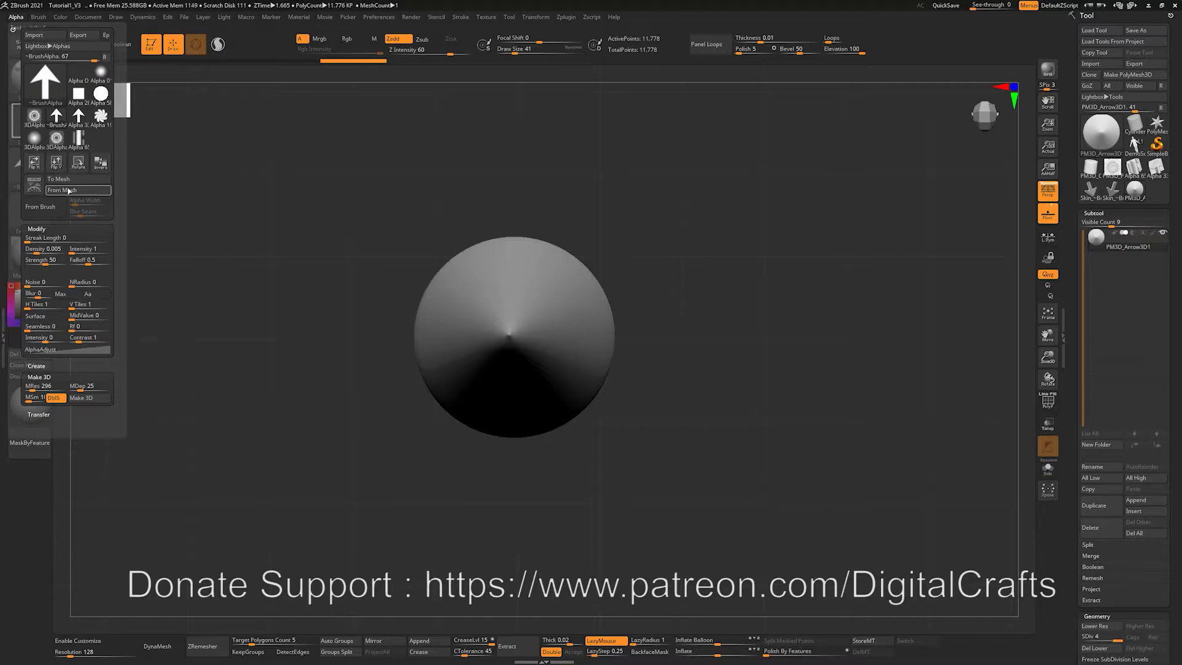
{"action": "left_click", "coordinate": [68, 191]}
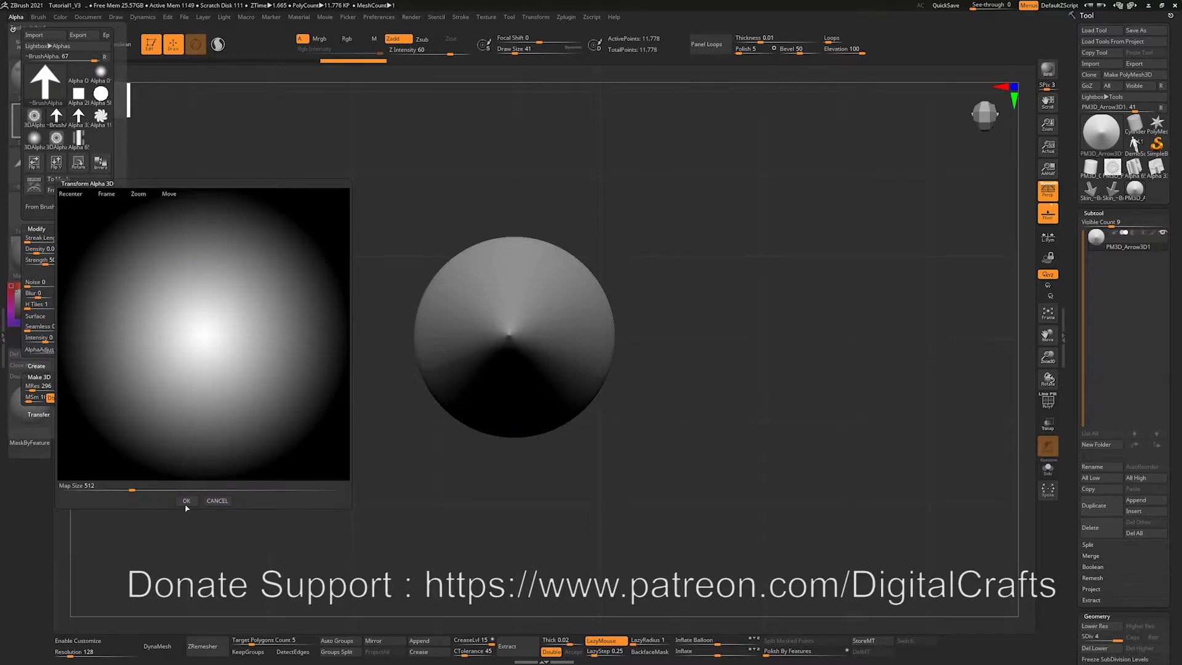
{"action": "left_click_drag", "start_coordinate": [181, 491], "coordinate": [229, 494]}
{"action": "left_click_drag", "start_coordinate": [352, 488], "coordinate": [360, 490]}
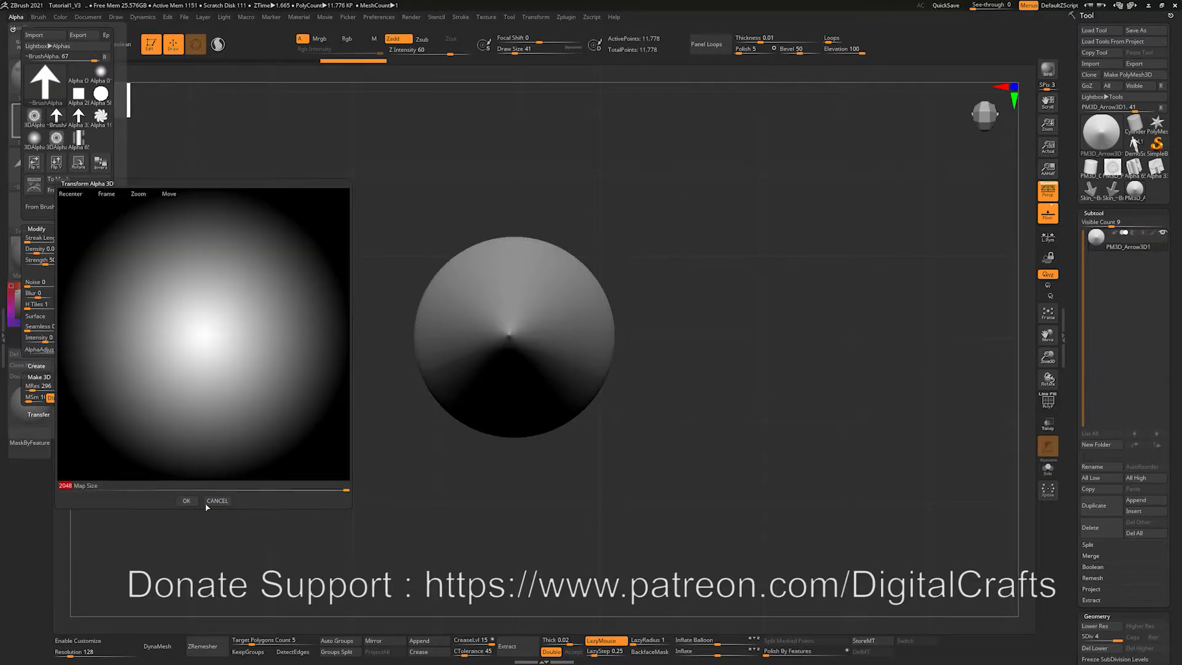
{"action": "left_click", "coordinate": [187, 501]}
Mask a band around the middle of the arrow, clear the mask and face the tip again
{"action": "mouse_move", "coordinate": [350, 388]}
{"action": "left_mouse_down"}
{"action": "mouse_move", "coordinate": [522, 206]}
{"action": "mouse_move", "coordinate": [454, 259]}
{"action": "left_mouse_up"}
{"action": "left_click_drag", "start_coordinate": [453, 197], "coordinate": [564, 544], "text": "ctrl"}
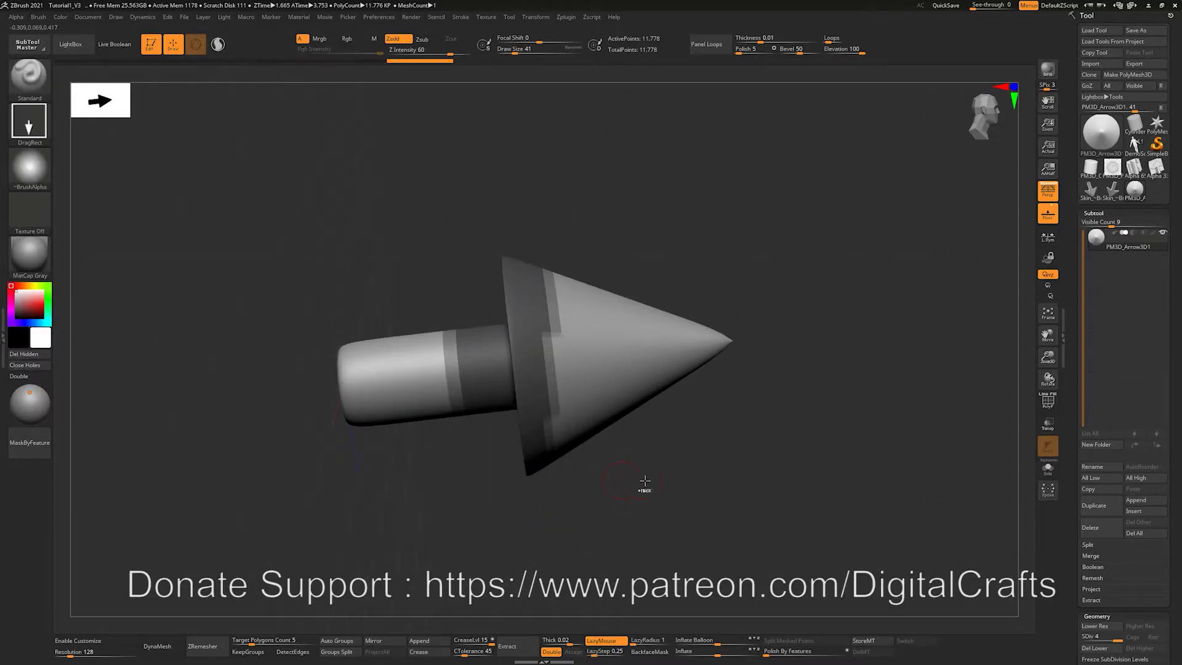
{"action": "left_click_drag", "start_coordinate": [646, 483], "coordinate": [706, 500], "text": "ctrl"}
{"action": "left_click_drag", "start_coordinate": [808, 366], "coordinate": [785, 367], "text": "shift"}
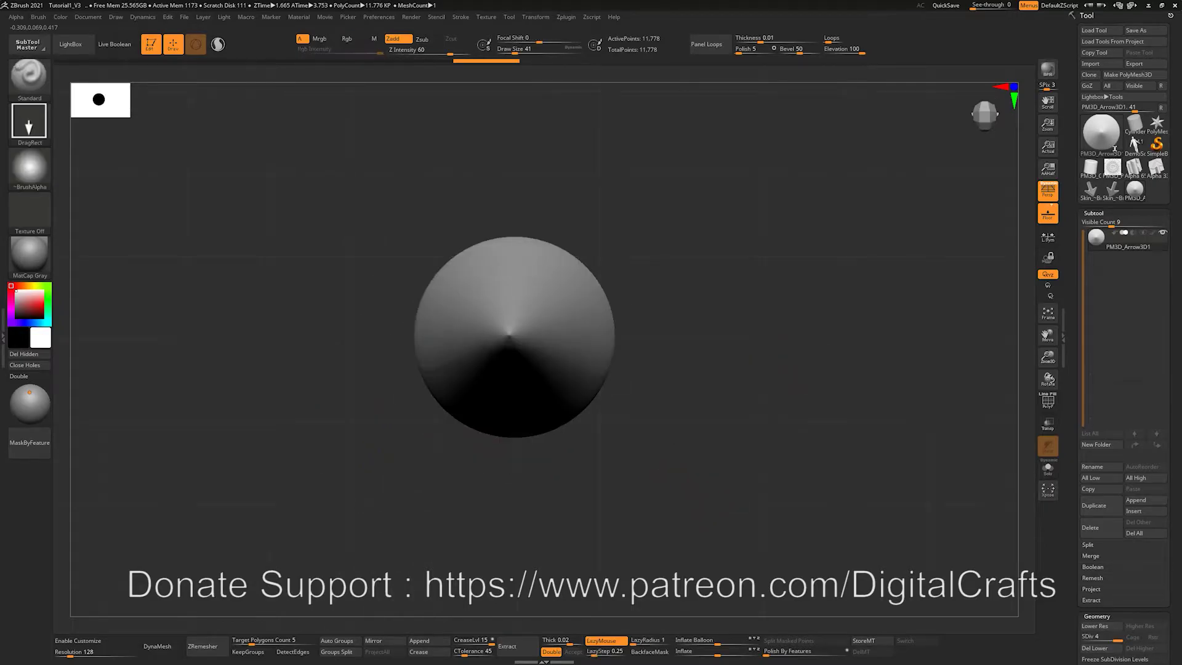
Switch to the PM3D_Cylinder3D tool and turn its plain side into view
{"action": "left_click", "coordinate": [1092, 167]}
{"action": "left_click_drag", "start_coordinate": [801, 208], "coordinate": [643, 224], "text": "alt"}
{"action": "left_click_drag", "start_coordinate": [770, 222], "coordinate": [615, 247]}
Try stamping the new cone alpha on the cylinder's plain side, undoing each stamp
{"action": "left_click_drag", "start_coordinate": [348, 323], "coordinate": [394, 392]}
{"action": "left_click_drag", "start_coordinate": [731, 337], "coordinate": [785, 345]}
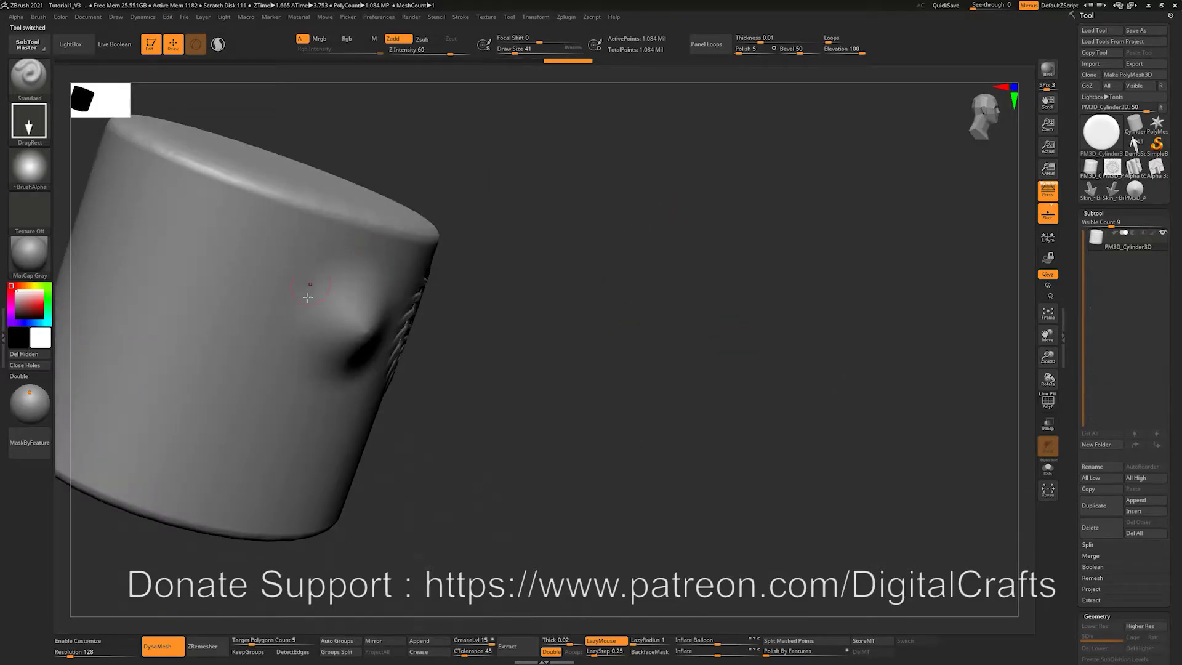
{"action": "left_click_drag", "start_coordinate": [572, 309], "coordinate": [666, 346]}
{"action": "key", "text": "ctrl+z"}
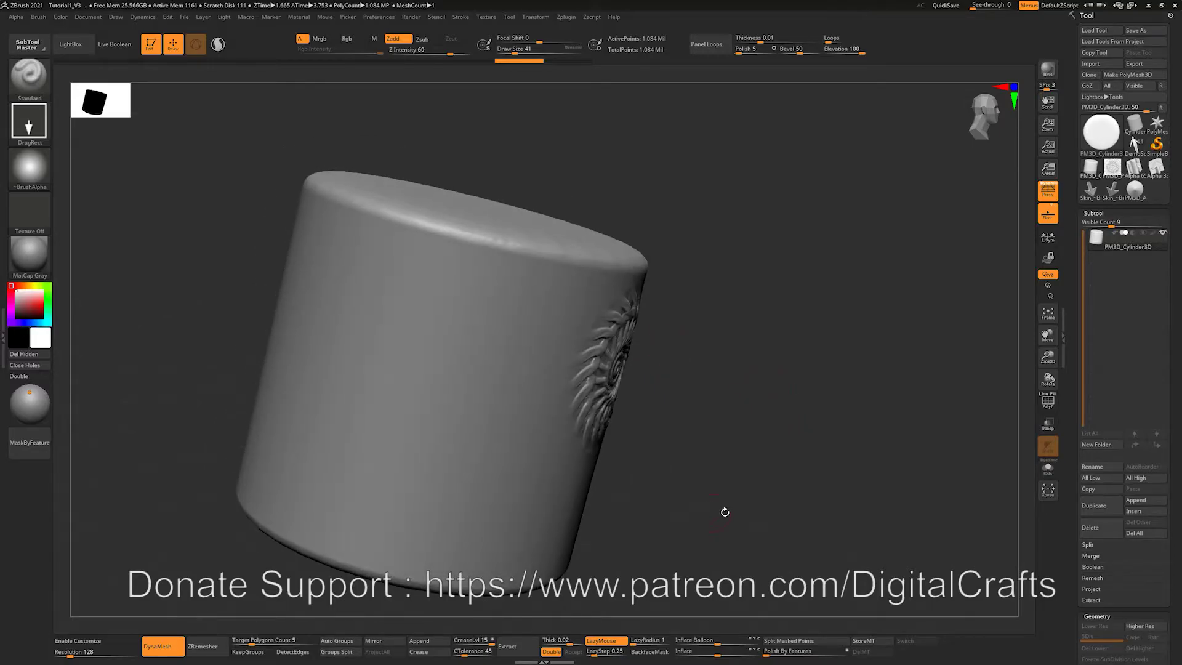
{"action": "left_click_drag", "start_coordinate": [559, 200], "coordinate": [527, 143]}
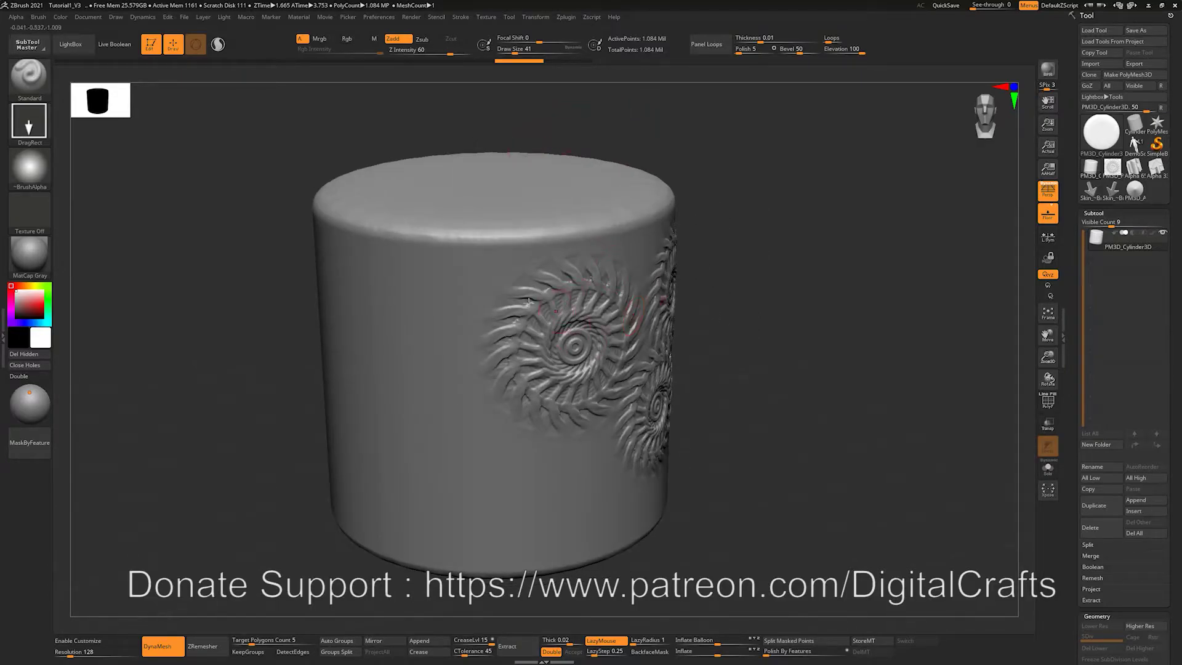
{"action": "left_click_drag", "start_coordinate": [415, 362], "coordinate": [383, 425]}
{"action": "key", "text": "ctrl+z"}
{"action": "left_click_drag", "start_coordinate": [283, 380], "coordinate": [489, 397]}
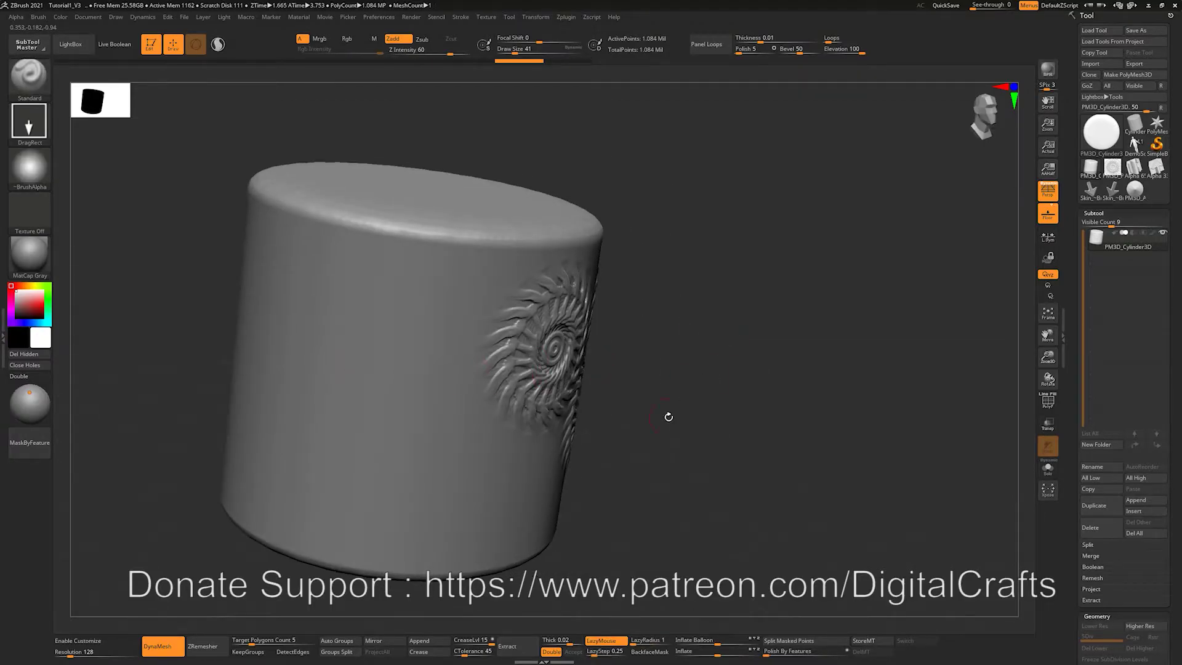
{"action": "left_click_drag", "start_coordinate": [667, 304], "coordinate": [647, 295]}
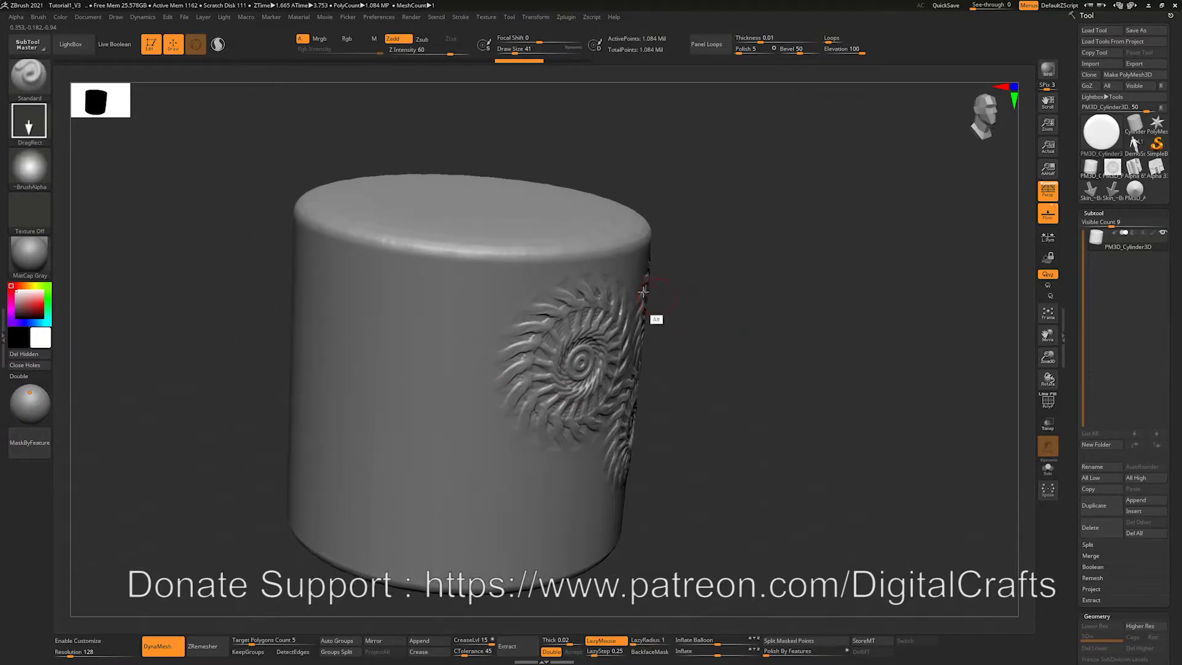
{"action": "left_click_drag", "start_coordinate": [253, 423], "coordinate": [267, 427], "text": "alt"}
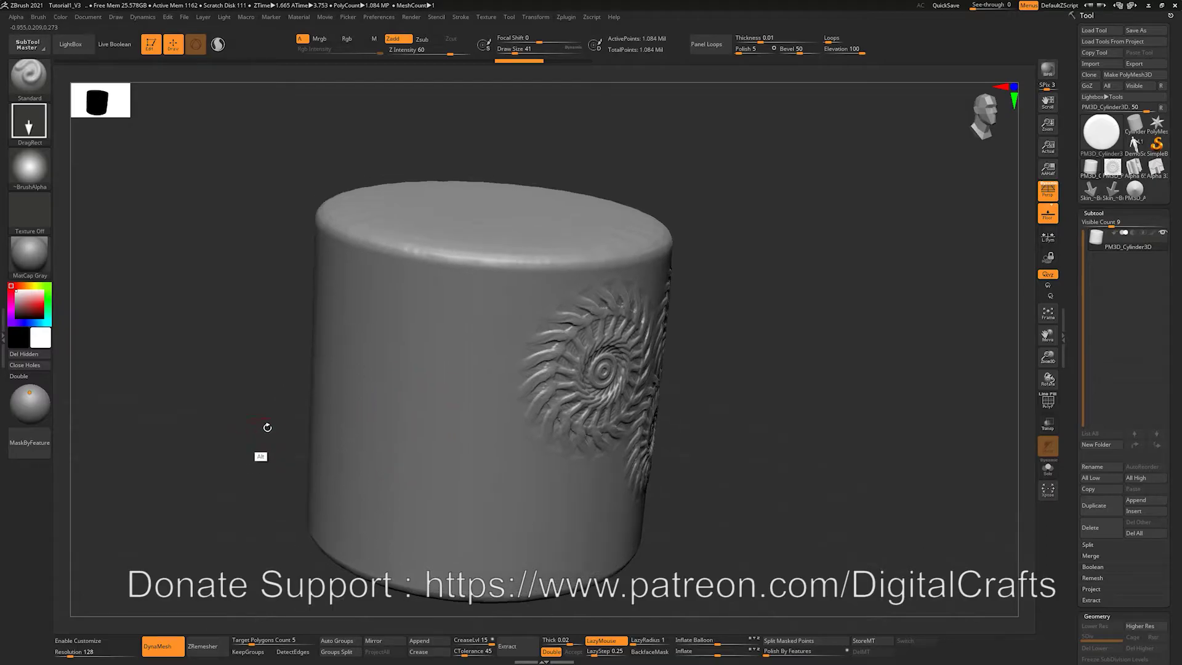
Open the Modify settings of the current alpha
{"action": "left_click", "coordinate": [16, 17]}
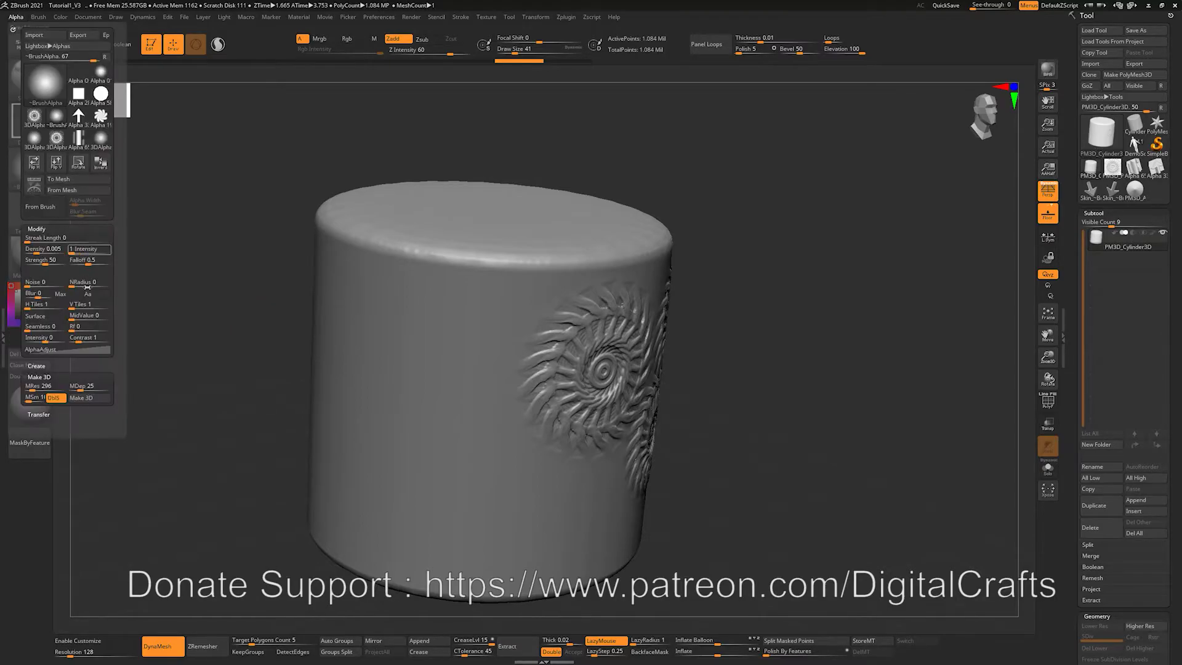
{"action": "left_click", "coordinate": [56, 231]}
{"action": "left_click", "coordinate": [53, 231]}
{"action": "left_click", "coordinate": [45, 228]}
{"action": "left_click", "coordinate": [44, 229]}
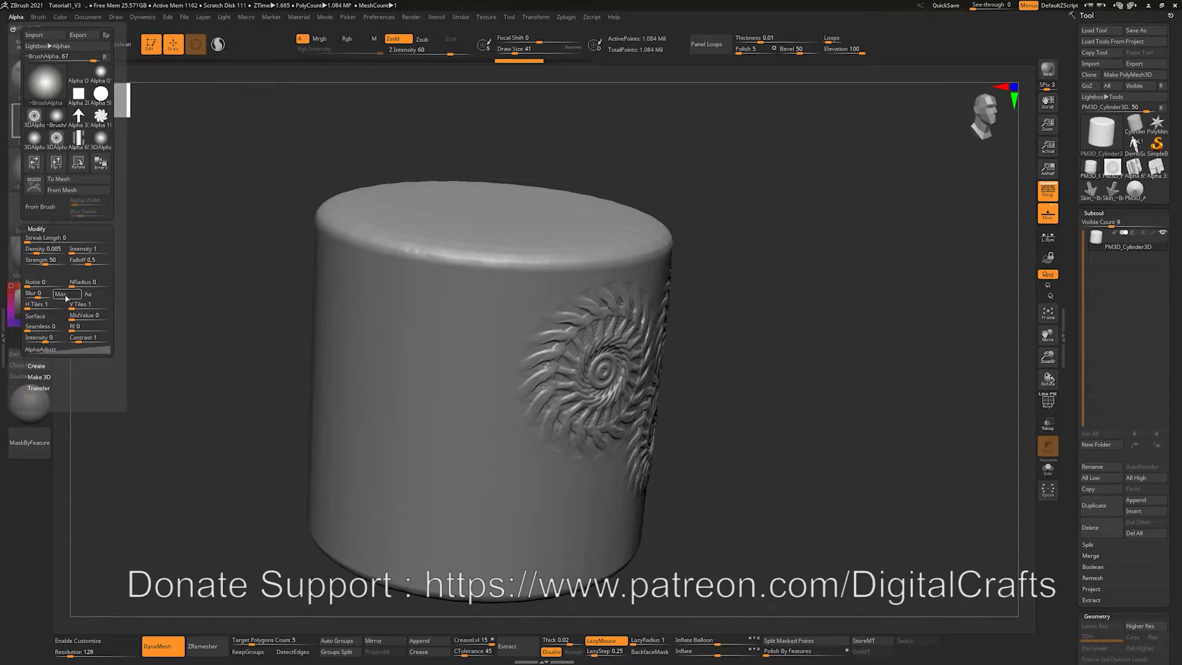
Set both the horizontal and vertical tiles of the current alpha to 5
{"action": "left_click", "coordinate": [30, 305]}
{"action": "left_click_drag", "start_coordinate": [30, 305], "coordinate": [54, 308]}
{"action": "left_click", "coordinate": [72, 304]}
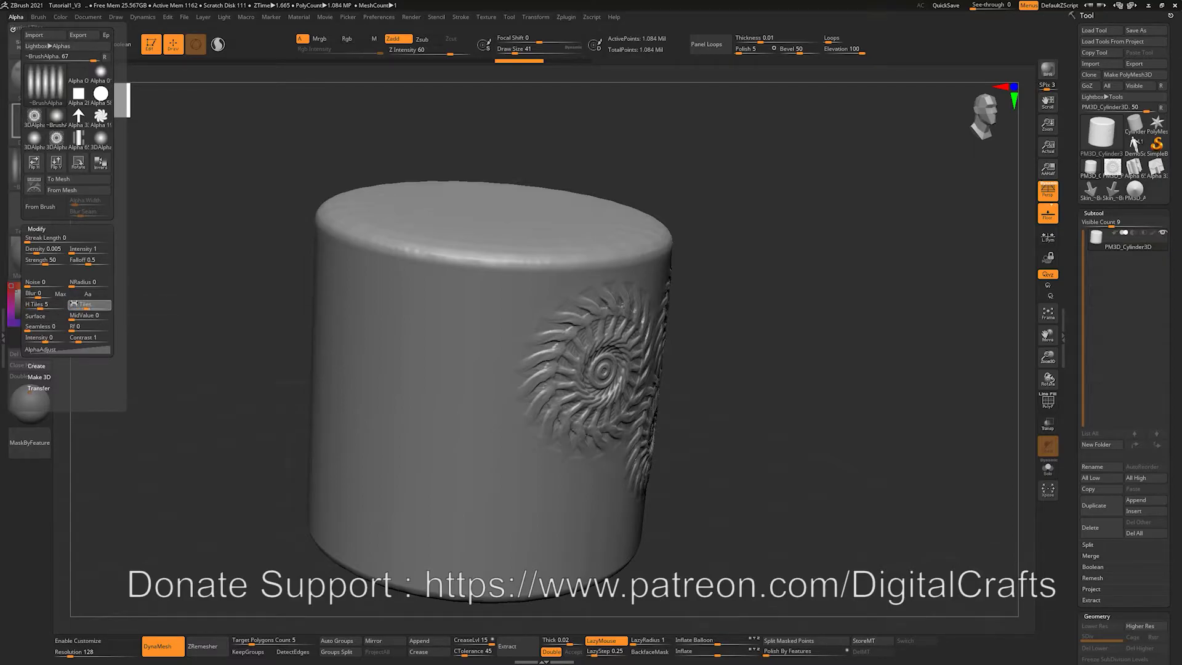
{"action": "left_click_drag", "start_coordinate": [72, 304], "coordinate": [94, 308]}
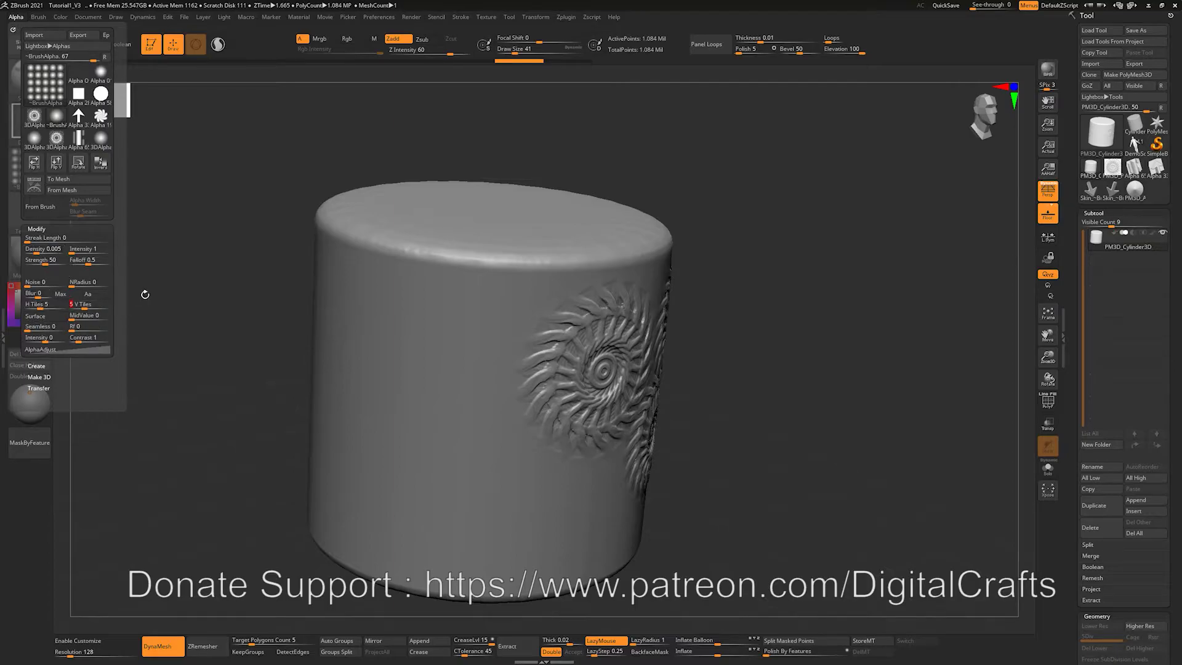
{"action": "left_click_drag", "start_coordinate": [174, 256], "coordinate": [162, 251]}
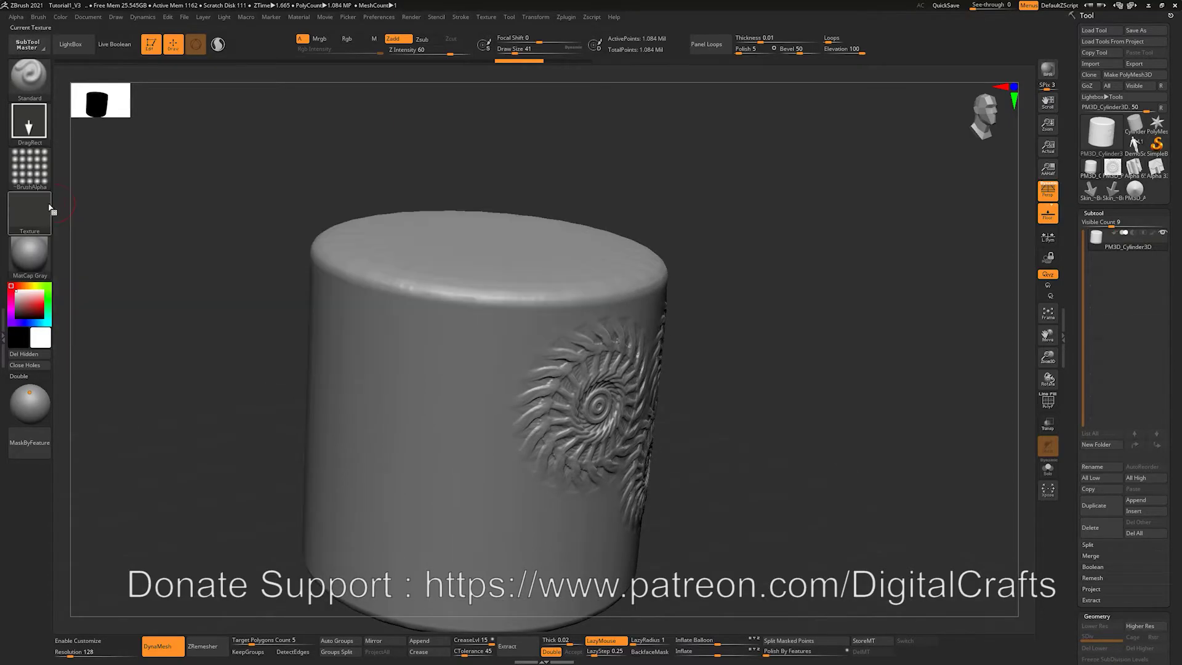
Try stamping the tiled 3DAlpha01 on the cylinder's plain side with the Standard brush and undo the stamp
{"action": "left_click", "coordinate": [38, 168]}
{"action": "left_click", "coordinate": [49, 176]}
{"action": "left_click", "coordinate": [399, 176]}
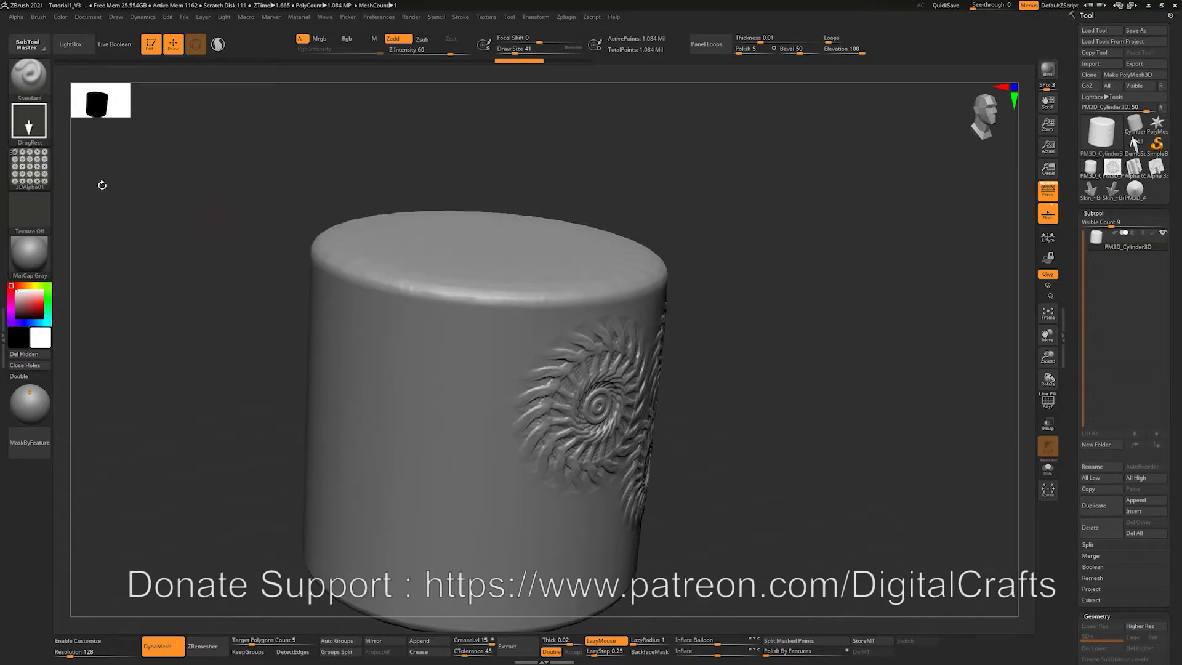
{"action": "left_click_drag", "start_coordinate": [172, 318], "coordinate": [230, 367]}
{"action": "left_click_drag", "start_coordinate": [403, 356], "coordinate": [406, 434]}
{"action": "key", "text": "ctrl+z"}
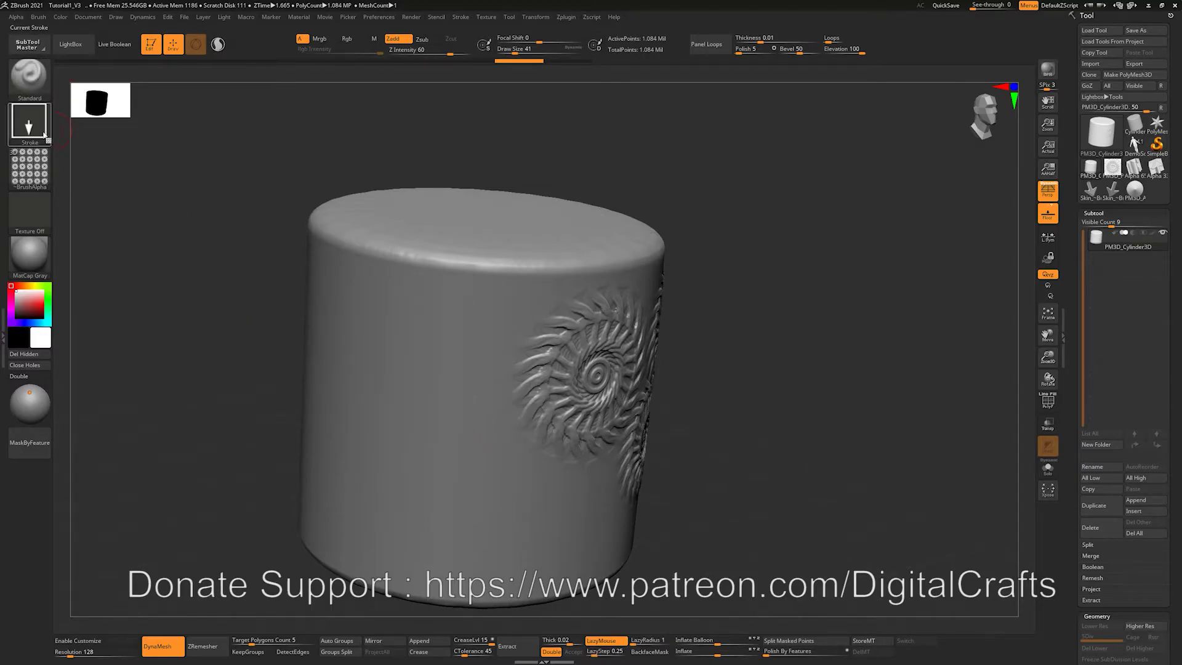
Switch to the ClayBuildup brush with the 3DAlpha01 alpha and the DragRect stroke
{"action": "key", "text": "b"}
{"action": "key", "text": "c"}
{"action": "key", "text": "b"}
{"action": "left_click", "coordinate": [30, 168]}
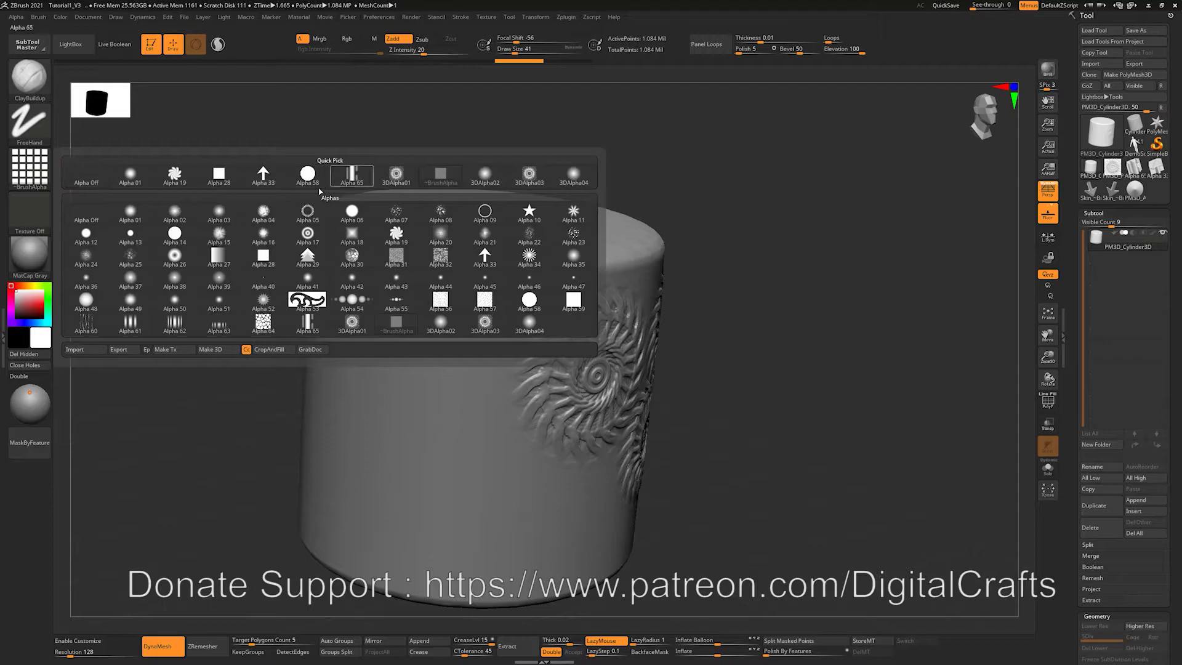
{"action": "left_click", "coordinate": [394, 172]}
{"action": "left_click", "coordinate": [29, 123]}
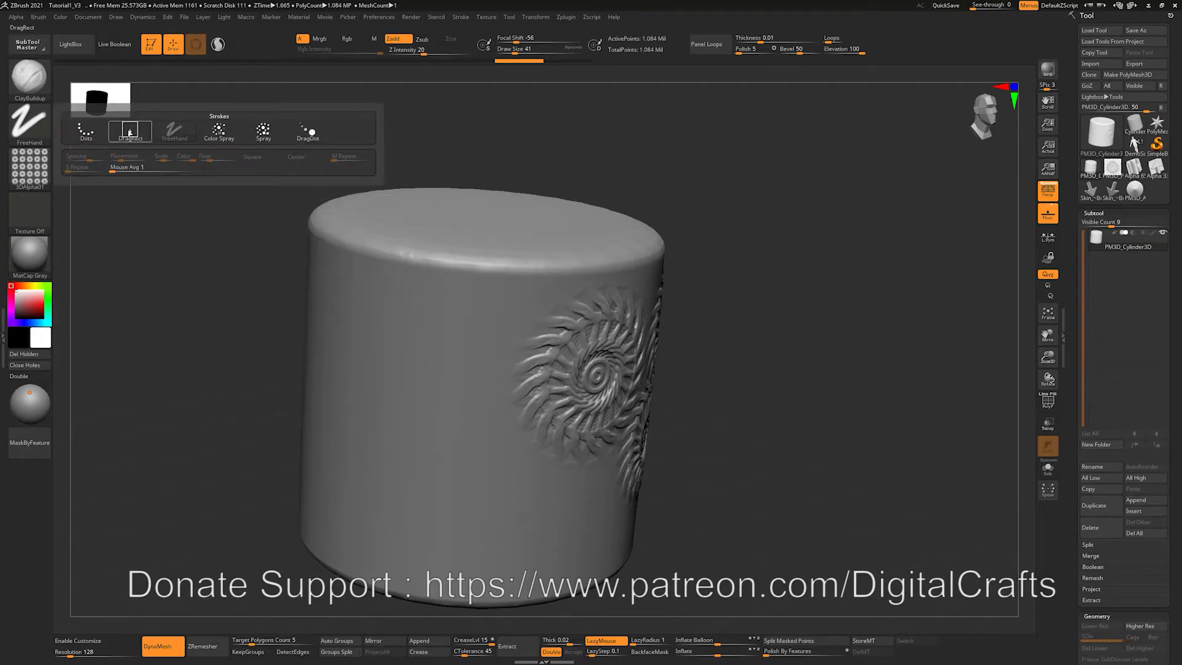
{"action": "left_click", "coordinate": [129, 132]}
Try the tiled alpha as a small and a very large stamp on the cylinder's side, undoing each stamp
{"action": "left_click_drag", "start_coordinate": [397, 392], "coordinate": [328, 457]}
{"action": "left_click_drag", "start_coordinate": [237, 476], "coordinate": [562, 414]}
{"action": "left_click_drag", "start_coordinate": [564, 382], "coordinate": [644, 371]}
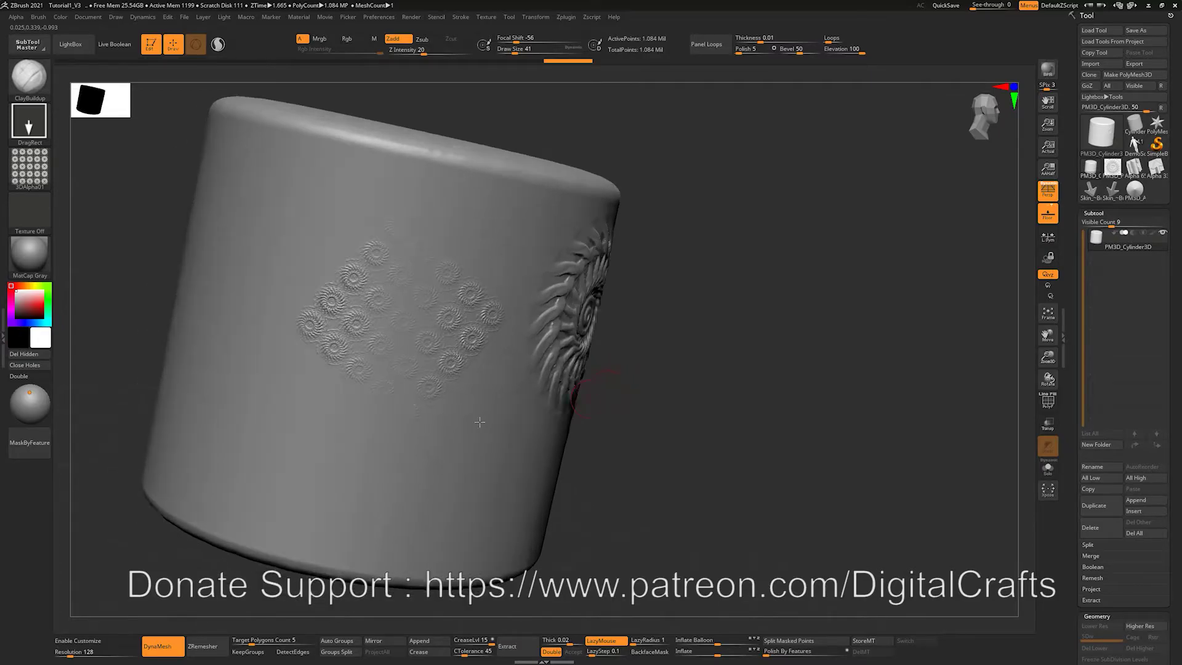
{"action": "key", "text": "ctrl+z"}
{"action": "left_click_drag", "start_coordinate": [345, 332], "coordinate": [298, 542]}
{"action": "mouse_move", "coordinate": [677, 362]}
{"action": "left_mouse_down"}
{"action": "mouse_move", "coordinate": [636, 367]}
{"action": "mouse_move", "coordinate": [647, 356]}
{"action": "mouse_move", "coordinate": [580, 388]}
{"action": "mouse_move", "coordinate": [631, 375]}
{"action": "mouse_move", "coordinate": [462, 330]}
{"action": "mouse_move", "coordinate": [419, 334]}
{"action": "left_mouse_up"}
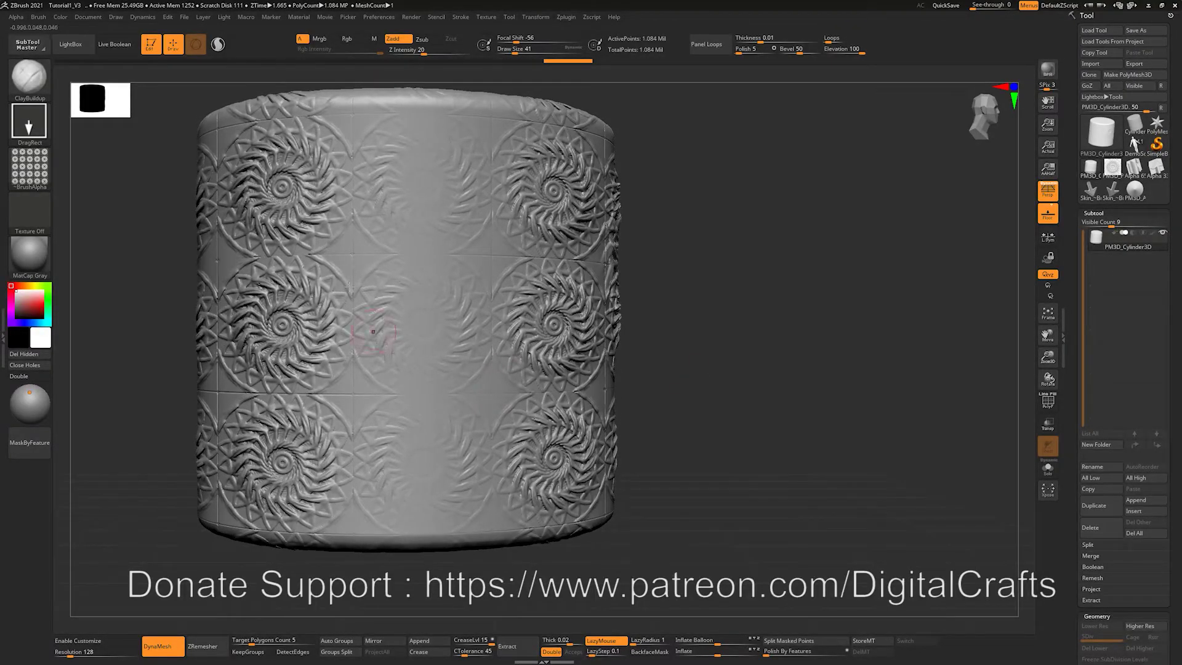
{"action": "mouse_move", "coordinate": [752, 345]}
{"action": "left_mouse_down"}
{"action": "mouse_move", "coordinate": [768, 338]}
{"action": "mouse_move", "coordinate": [712, 335]}
{"action": "mouse_move", "coordinate": [760, 327]}
{"action": "mouse_move", "coordinate": [715, 324]}
{"action": "mouse_move", "coordinate": [712, 340]}
{"action": "mouse_move", "coordinate": [694, 320]}
{"action": "mouse_move", "coordinate": [724, 295]}
{"action": "left_mouse_up"}
{"action": "key", "text": "ctrl+z"}
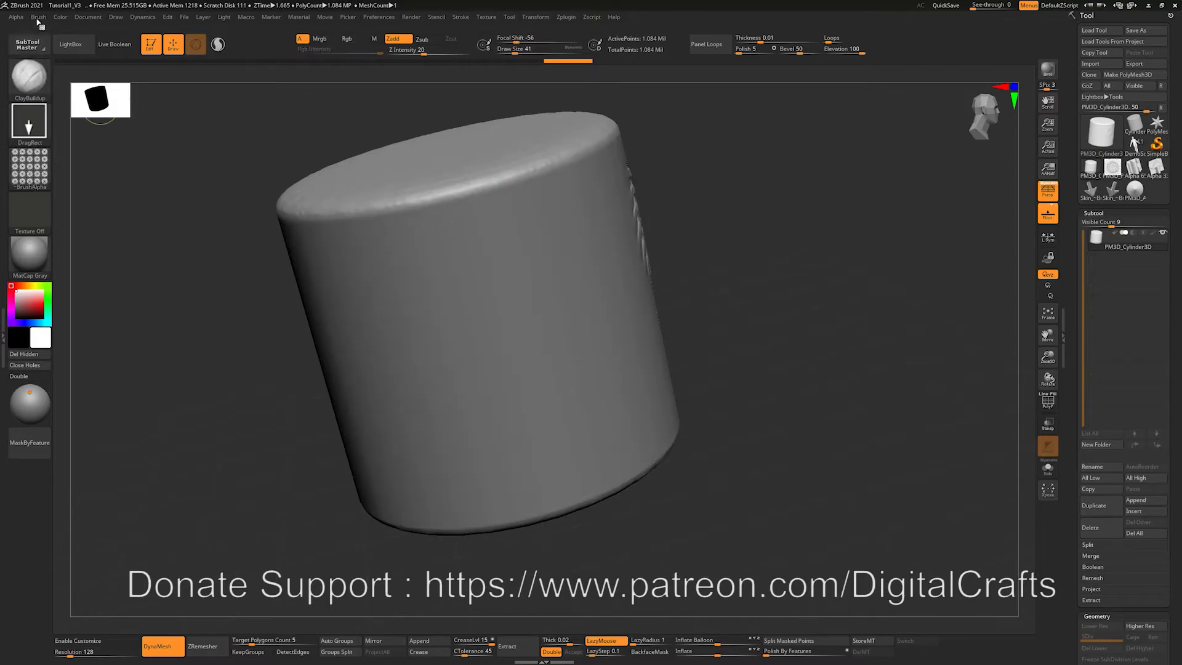
Enable the Surface option of the current alpha, test it with a stamp on the cylinder's side and undo the stamp
{"action": "left_click", "coordinate": [17, 17]}
{"action": "left_click", "coordinate": [43, 315]}
{"action": "left_click_drag", "start_coordinate": [239, 390], "coordinate": [275, 376]}
{"action": "left_click_drag", "start_coordinate": [525, 357], "coordinate": [531, 606]}
{"action": "key", "text": "ctrl+z"}
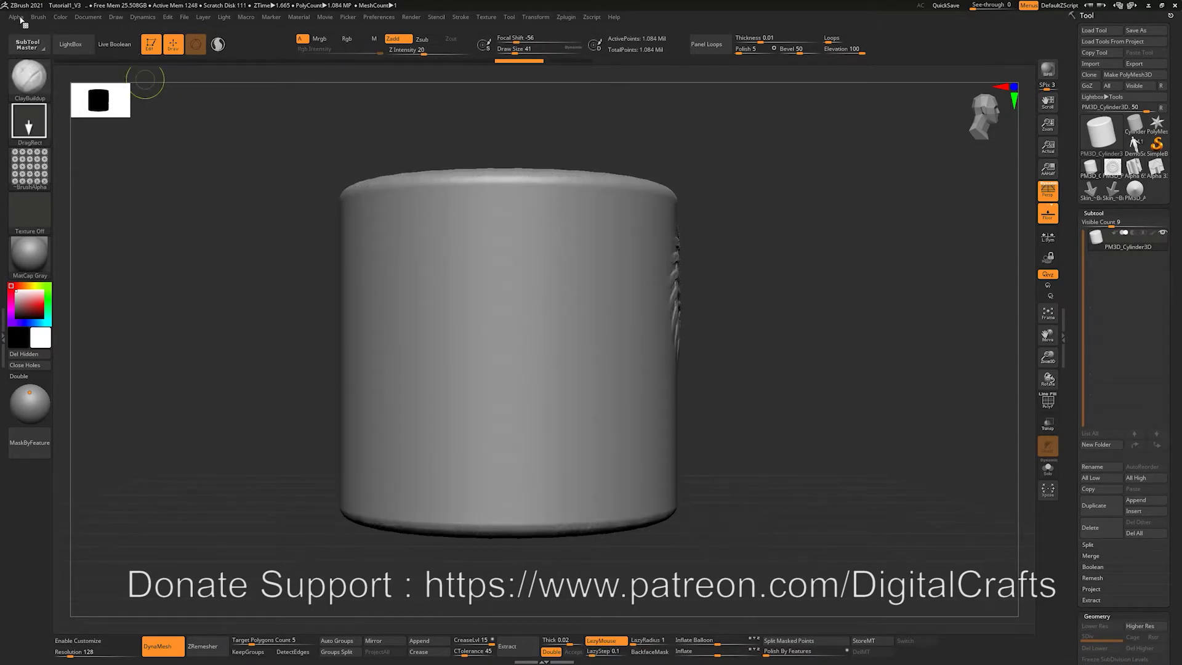
Set the alpha's MidValue to 40, test a stamp on the cylinder, undo it and reselect 3DAlpha01
{"action": "left_click", "coordinate": [16, 17]}
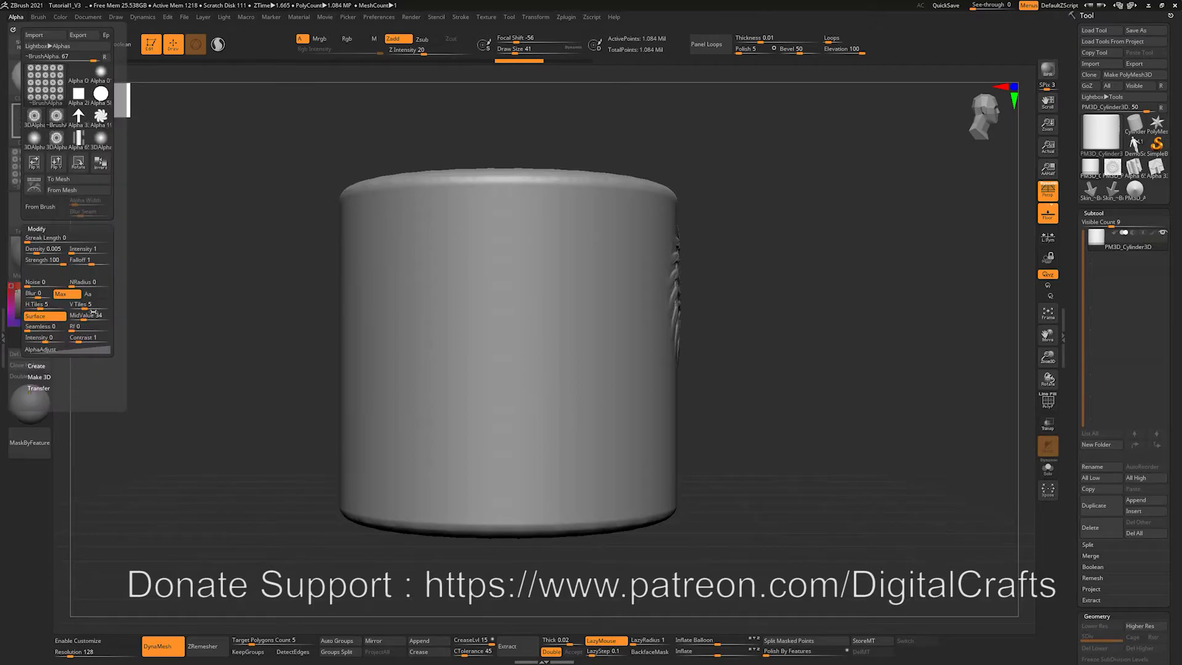
{"action": "left_click_drag", "start_coordinate": [85, 316], "coordinate": [82, 315]}
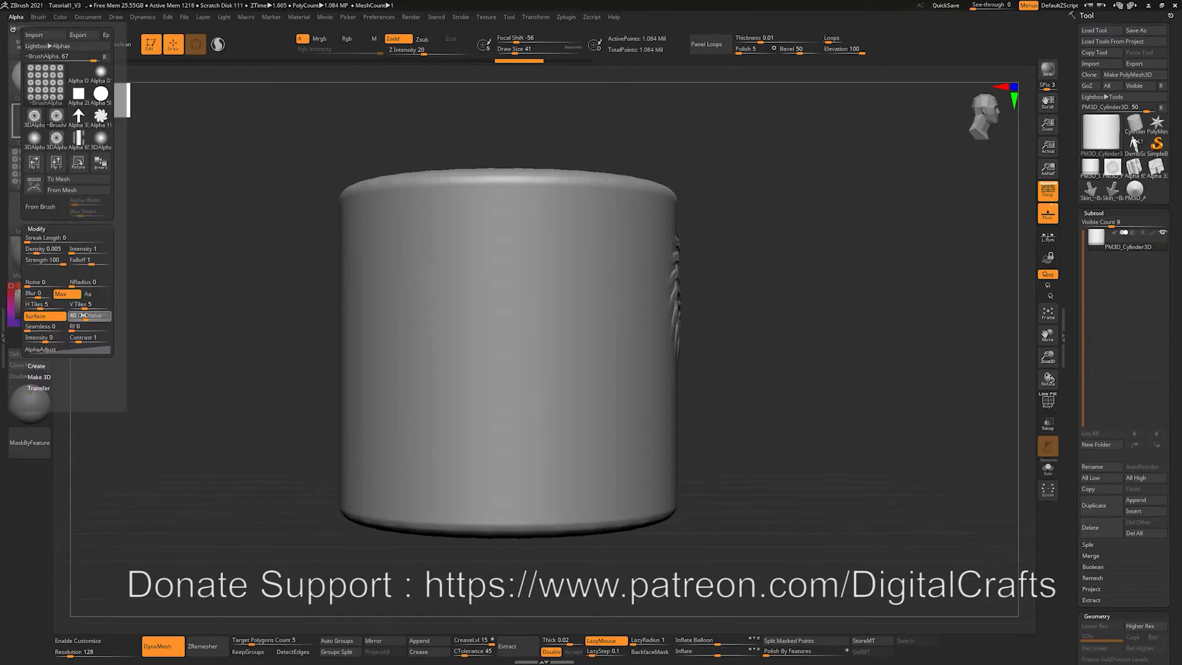
{"action": "left_click_drag", "start_coordinate": [518, 326], "coordinate": [518, 597]}
{"action": "left_click_drag", "start_coordinate": [787, 277], "coordinate": [751, 316]}
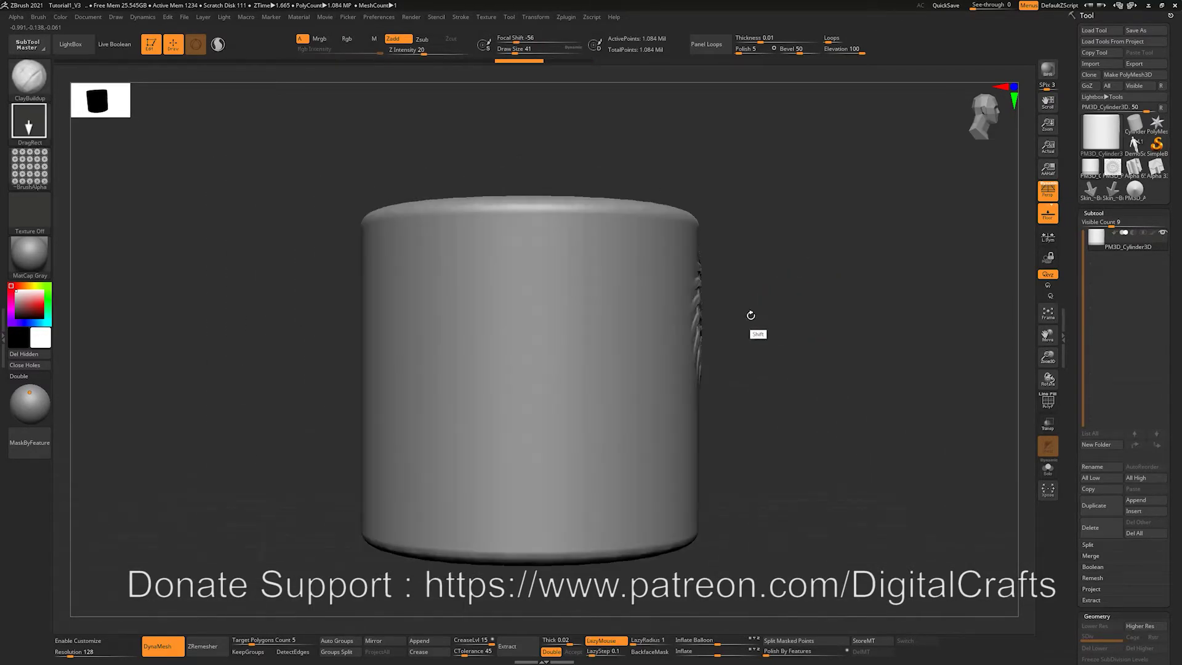
{"action": "left_click", "coordinate": [29, 167]}
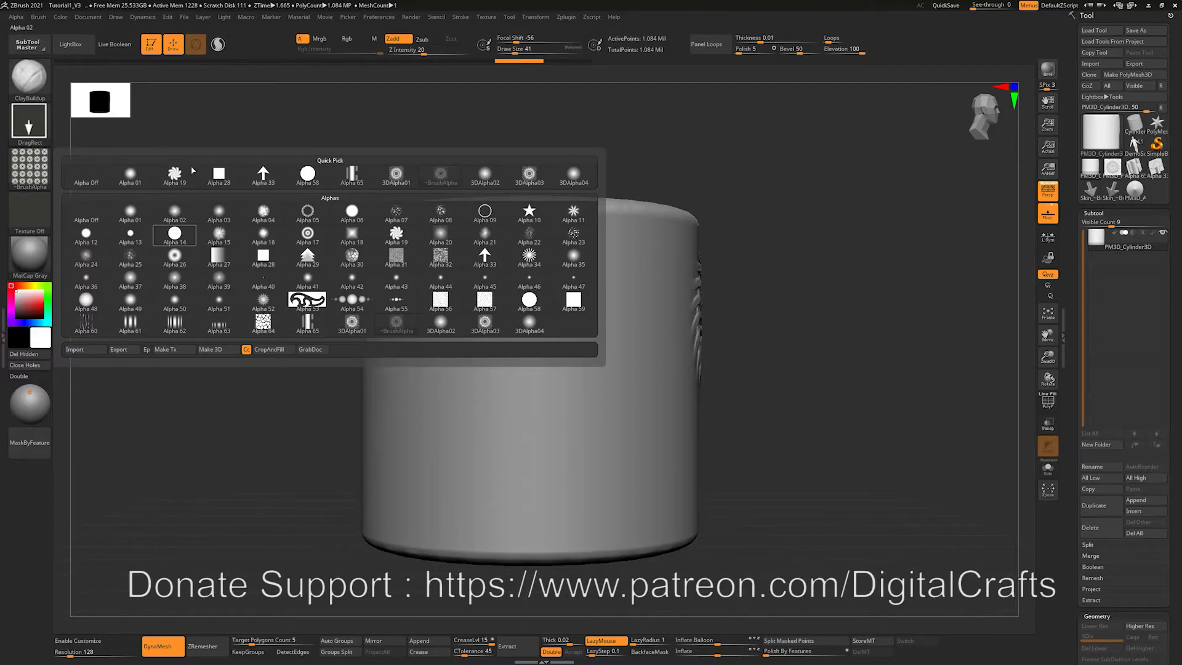
{"action": "left_click", "coordinate": [394, 171]}
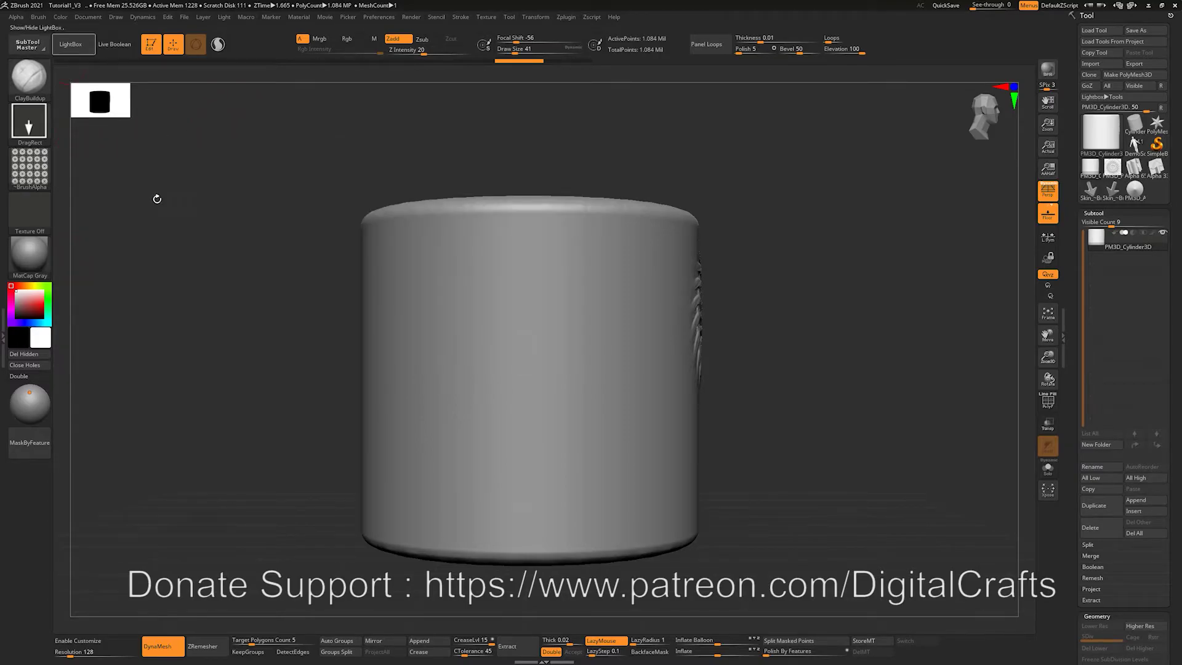
Switch to the PM3D_Plane3D1 tool and create a new alpha from its mesh, framed to fill the whole map
{"action": "left_click", "coordinate": [1112, 173]}
{"action": "left_click_drag", "start_coordinate": [816, 247], "coordinate": [748, 292], "text": "shift"}
{"action": "left_click", "coordinate": [16, 16]}
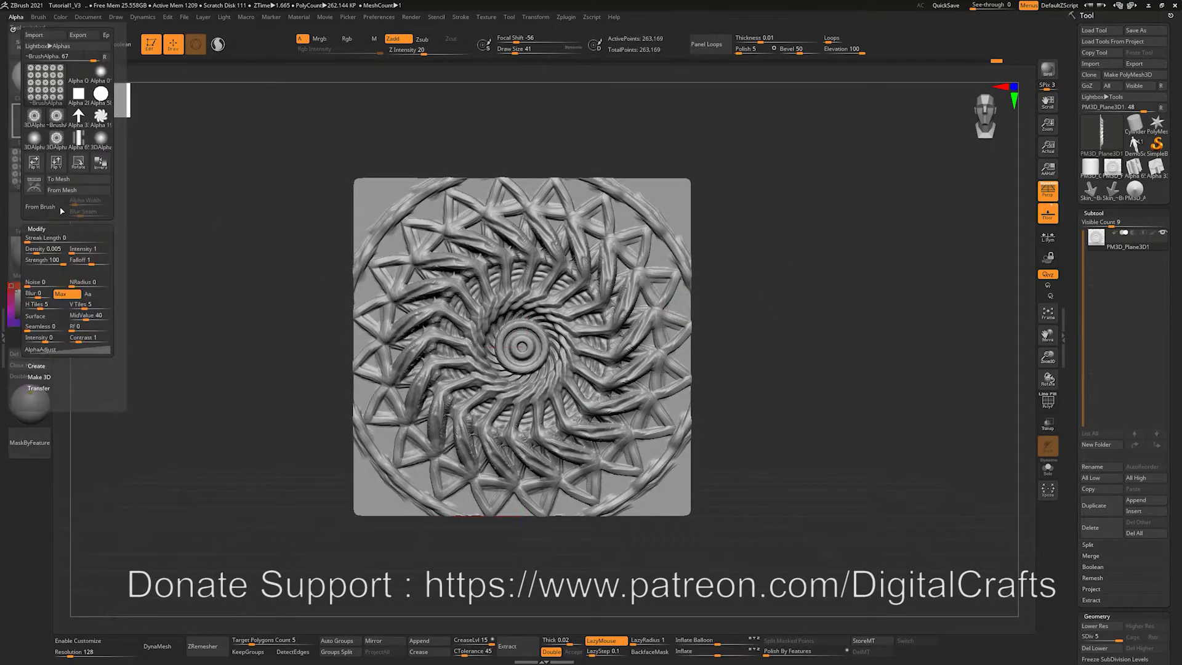
{"action": "left_click", "coordinate": [75, 191]}
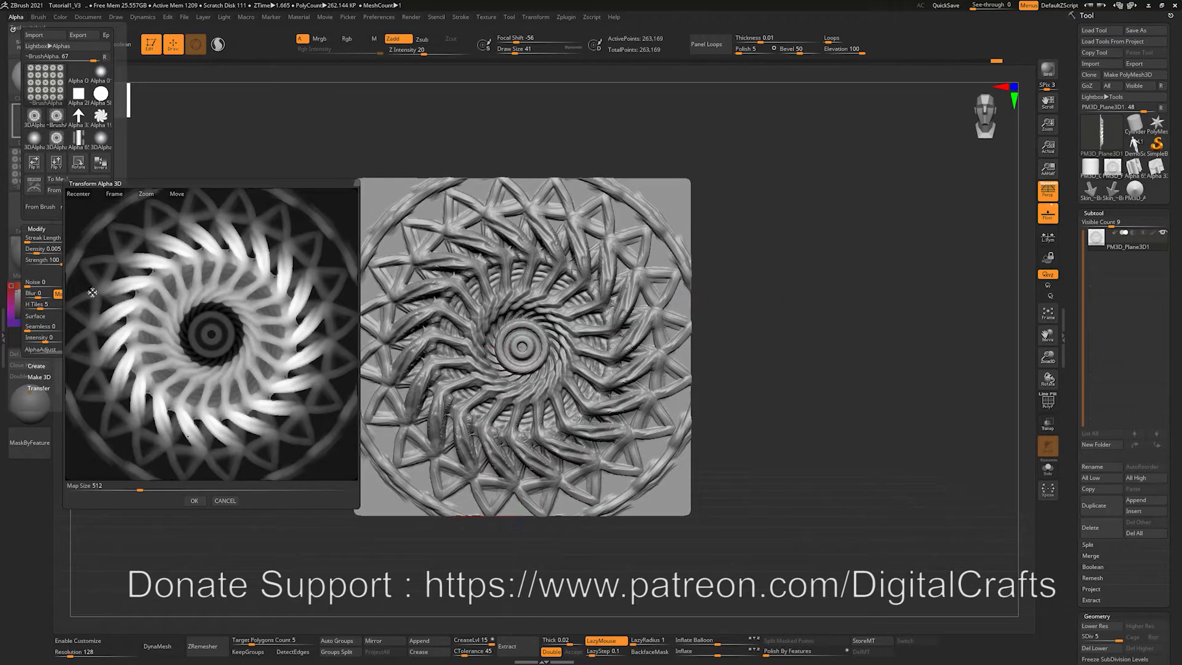
{"action": "left_click_drag", "start_coordinate": [240, 362], "coordinate": [231, 359], "text": "alt"}
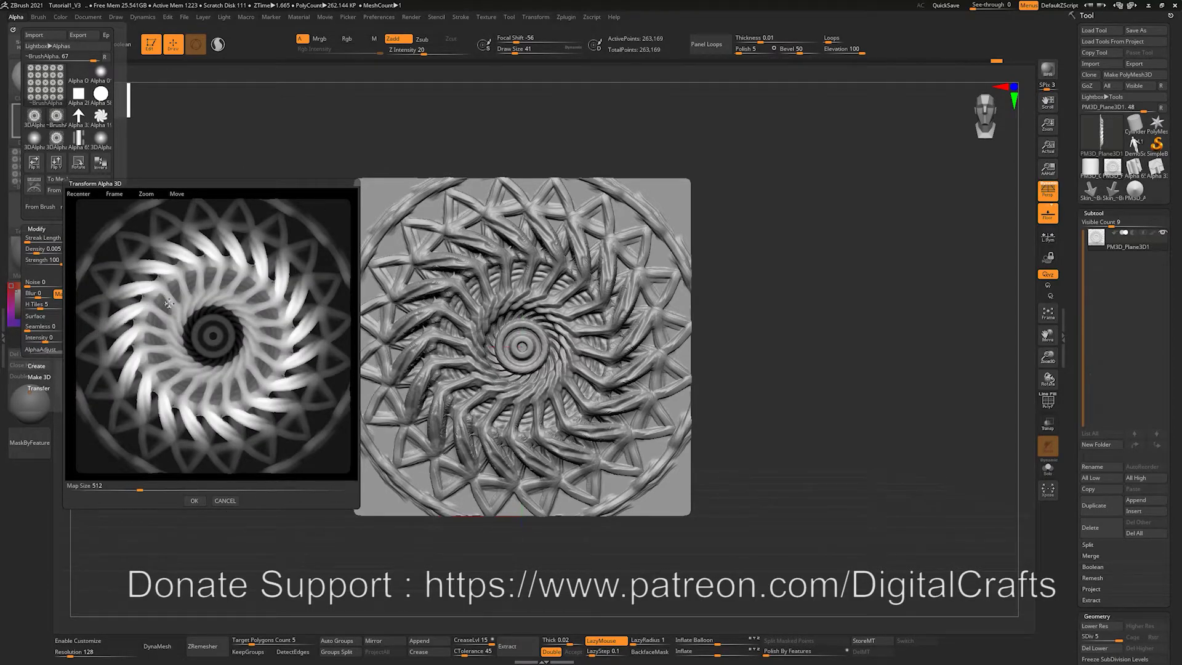
{"action": "left_click", "coordinate": [113, 193]}
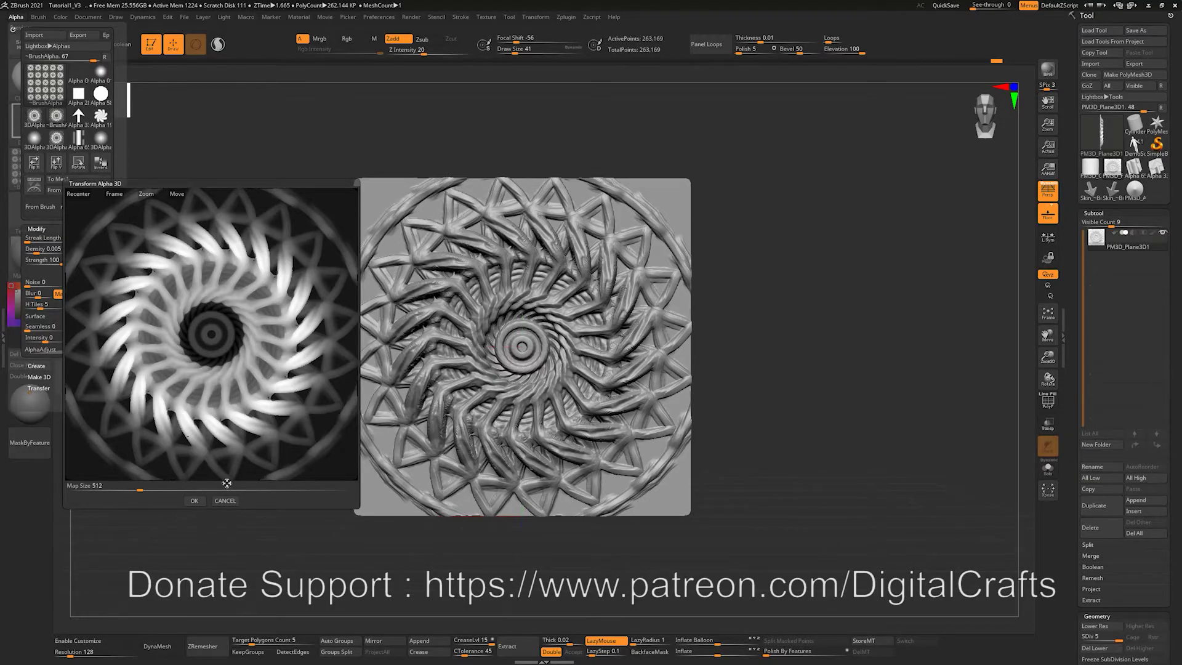
{"action": "left_click", "coordinate": [194, 502]}
{"action": "mouse_move", "coordinate": [236, 455]}
{"action": "left_mouse_down", "text": "alt"}
{"action": "mouse_move", "coordinate": [233, 469]}
{"action": "mouse_move", "coordinate": [232, 457]}
{"action": "mouse_move", "coordinate": [253, 460]}
{"action": "mouse_move", "coordinate": [277, 430]}
{"action": "mouse_move", "coordinate": [267, 480]}
{"action": "mouse_move", "coordinate": [245, 449]}
{"action": "left_mouse_up", "text": "alt"}
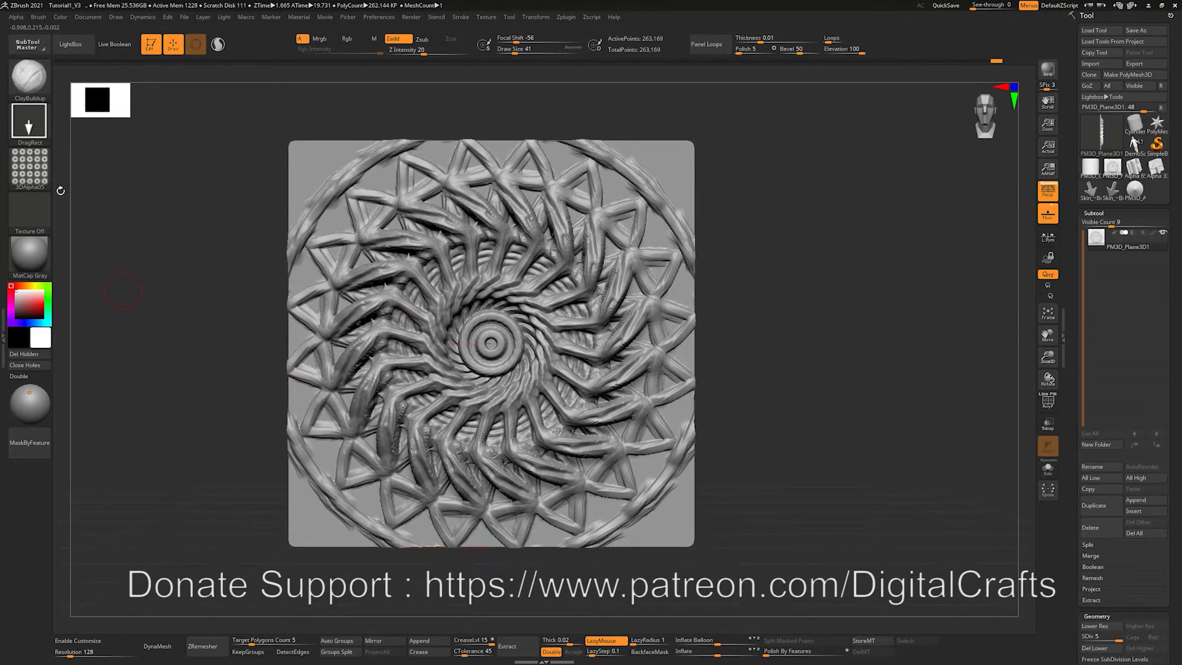
Grab an alpha from the document view of the patterned plane
{"action": "left_click", "coordinate": [29, 166]}
{"action": "left_click", "coordinate": [30, 166]}
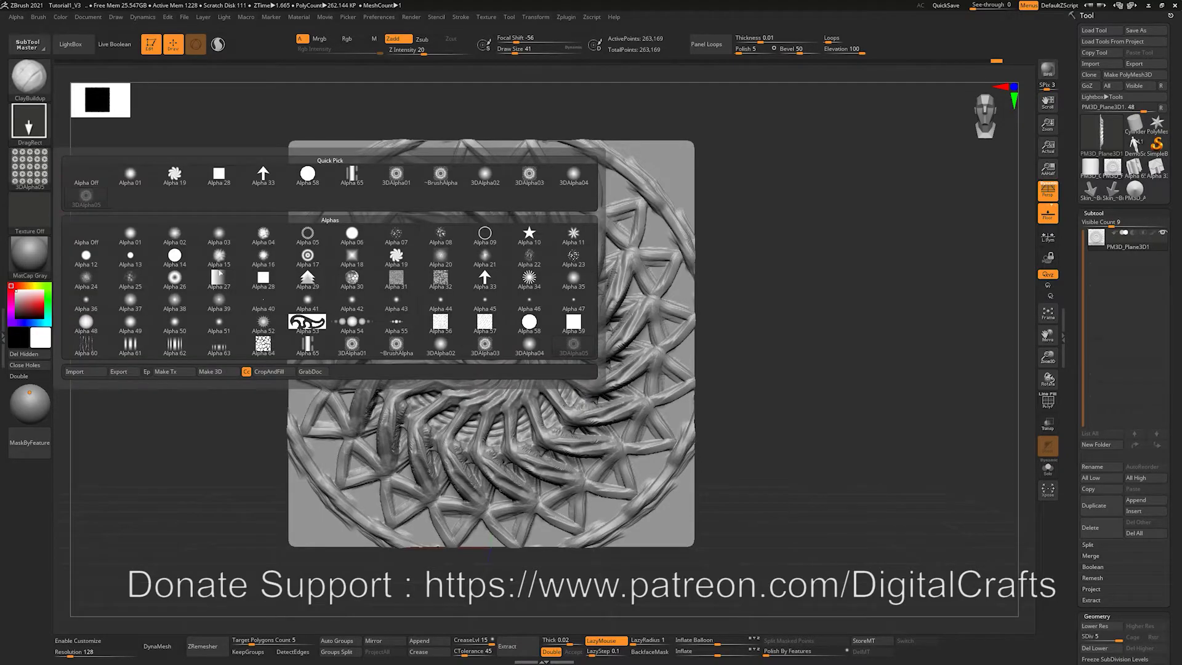
{"action": "left_click", "coordinate": [311, 372]}
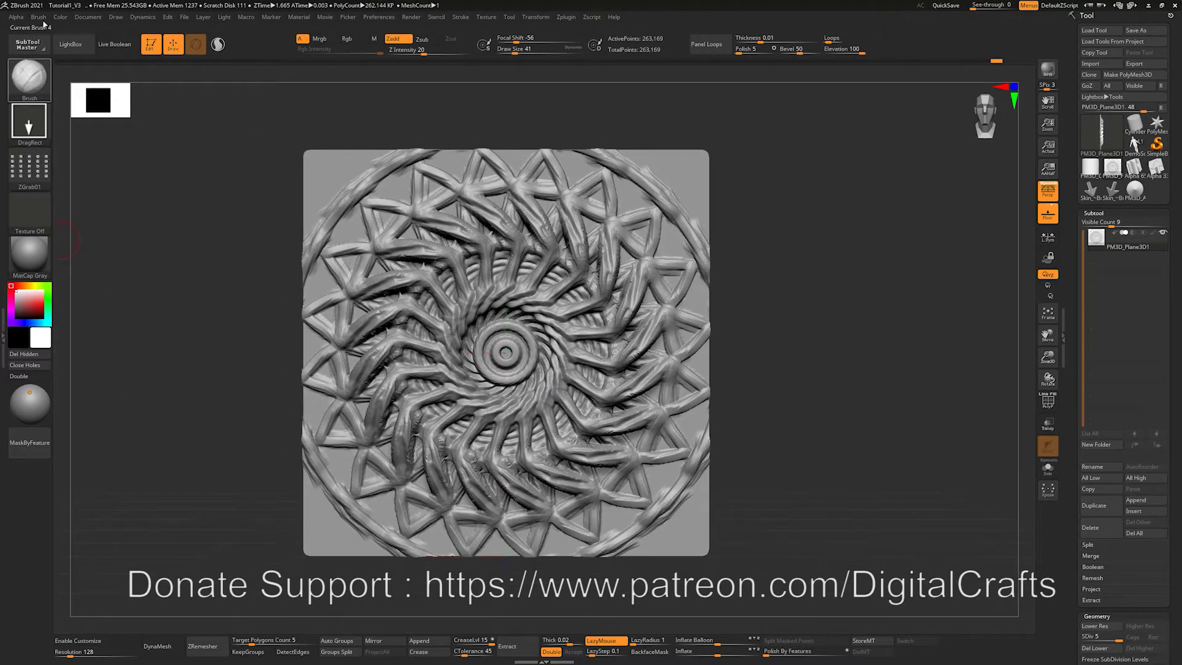
Reset the grabbed alpha's horizontal and vertical tiles to 1 and check its dimensions
{"action": "left_click", "coordinate": [16, 17]}
{"action": "left_click_drag", "start_coordinate": [47, 327], "coordinate": [15, 332]}
{"action": "left_click_drag", "start_coordinate": [88, 327], "coordinate": [37, 326]}
{"action": "left_click_drag", "start_coordinate": [182, 306], "coordinate": [186, 315], "text": "alt"}
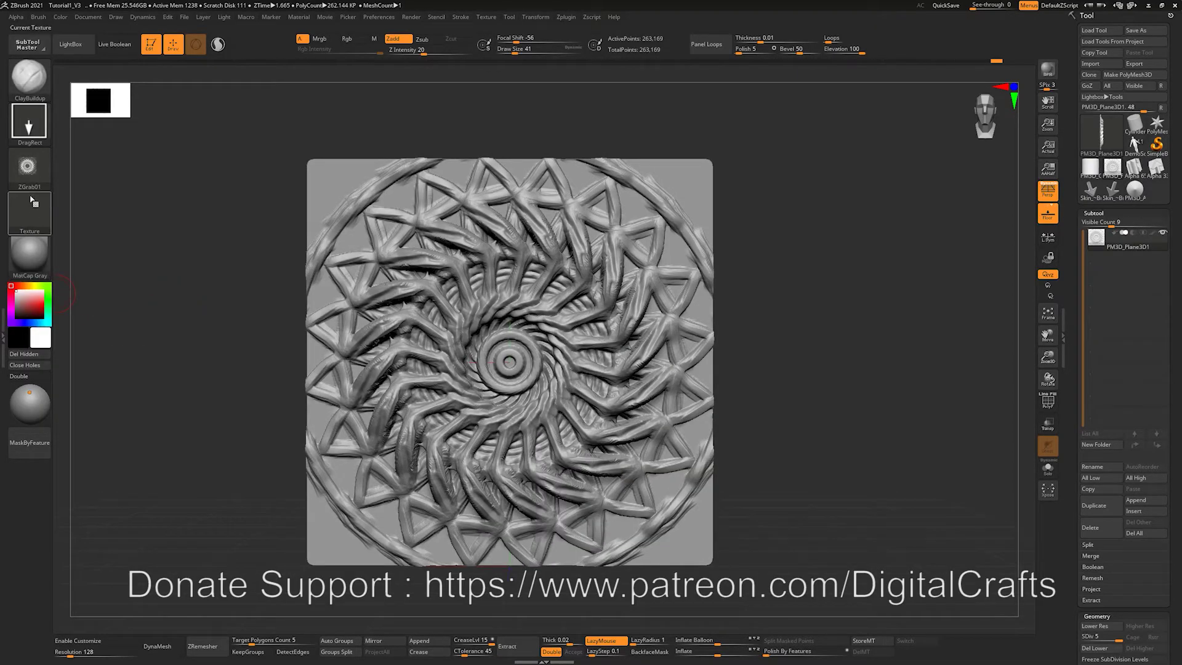
{"action": "mouse_move", "coordinate": [32, 180]}
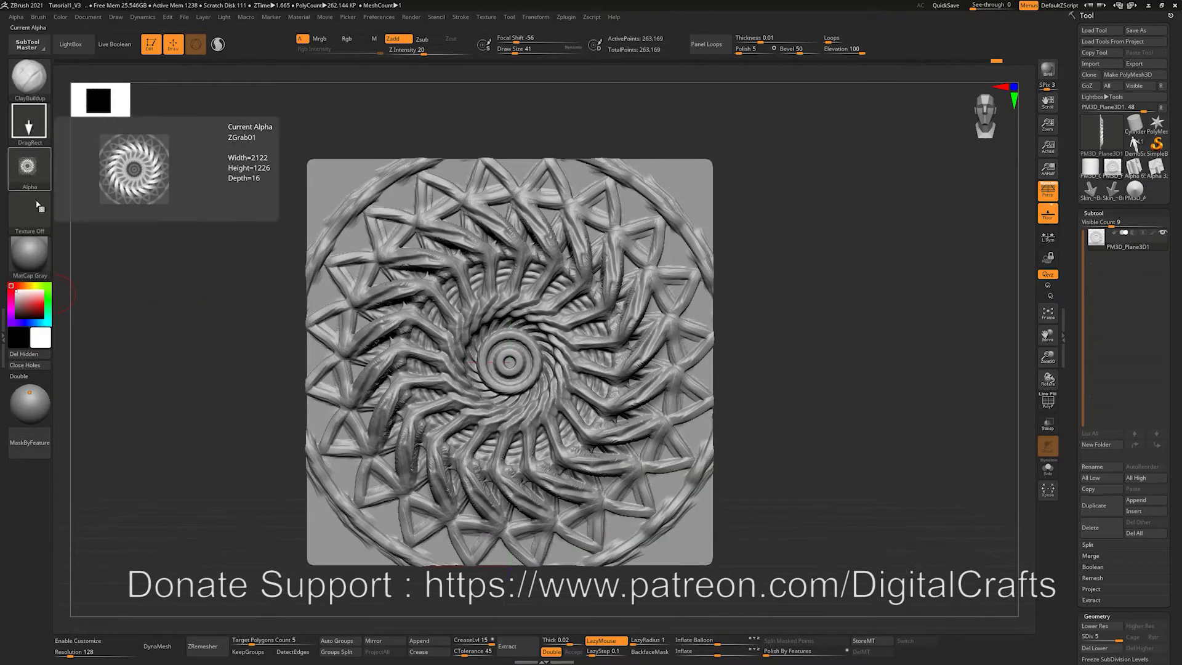
Grab three more alphas from the document: plane at its current size, zoomed far out and zoomed in close
{"action": "left_click", "coordinate": [31, 169]}
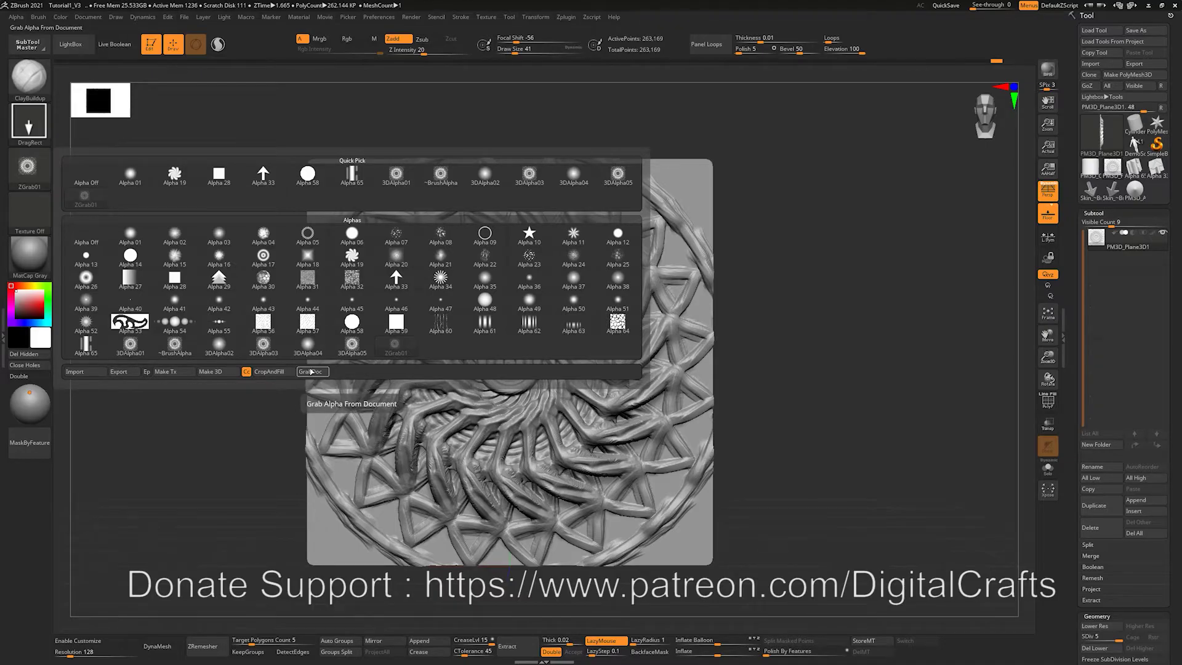
{"action": "left_click", "coordinate": [311, 372]}
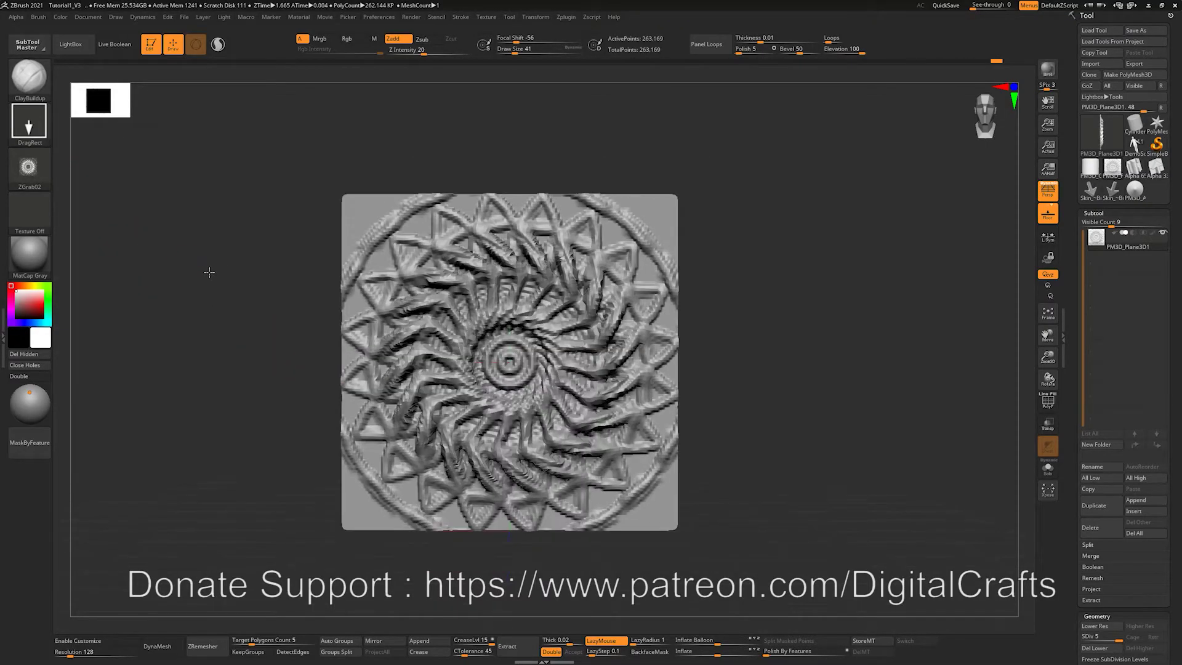
{"action": "left_click", "coordinate": [30, 168]}
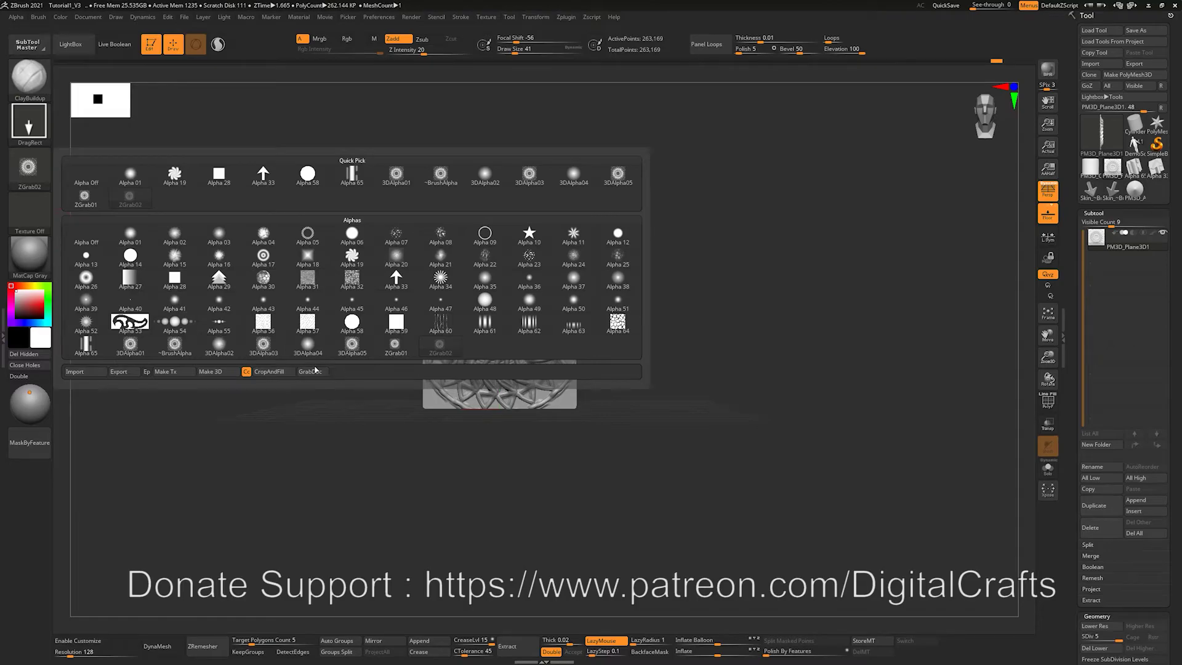
{"action": "left_click", "coordinate": [314, 371]}
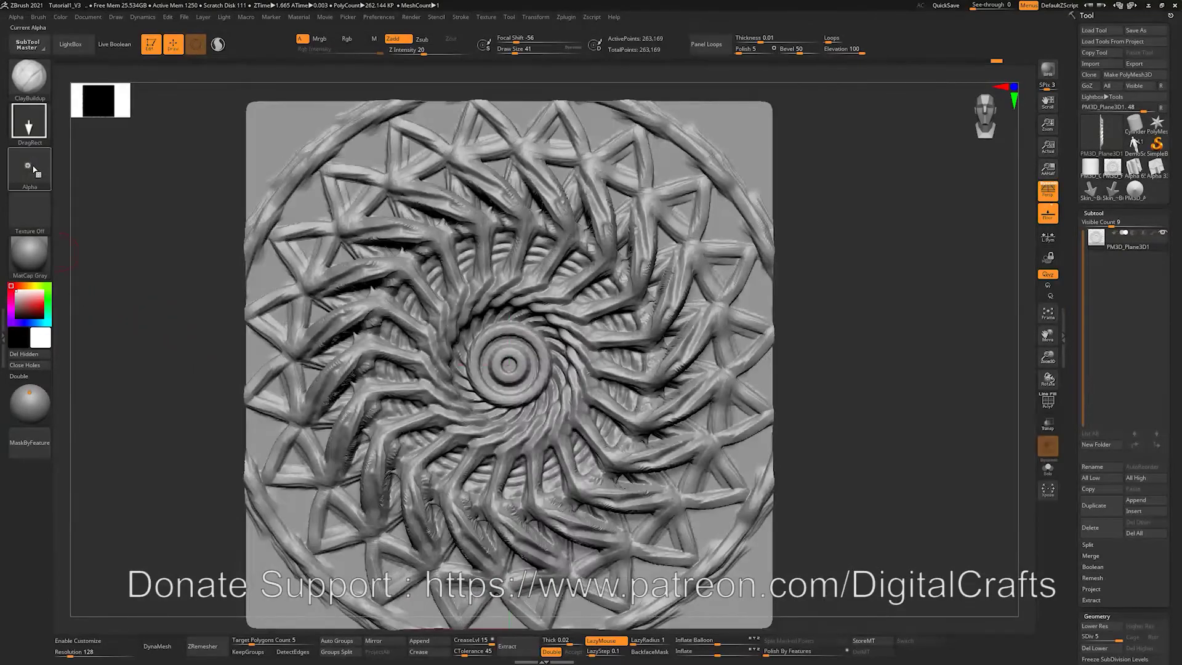
{"action": "left_click", "coordinate": [35, 170]}
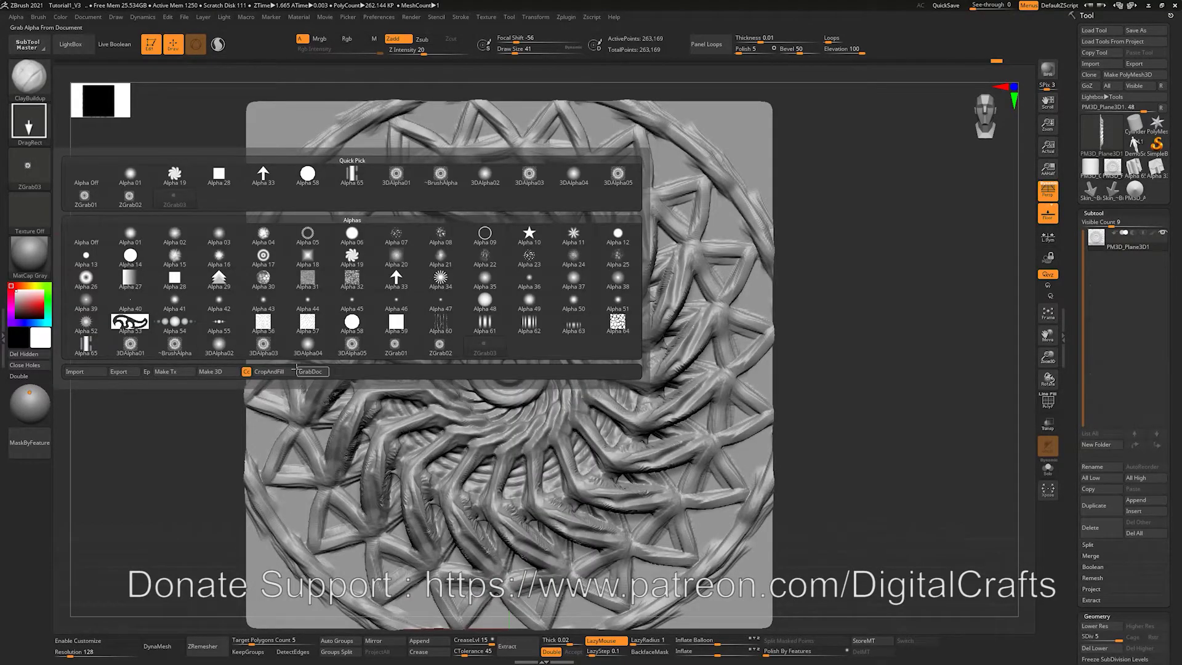
{"action": "left_click", "coordinate": [129, 324]}
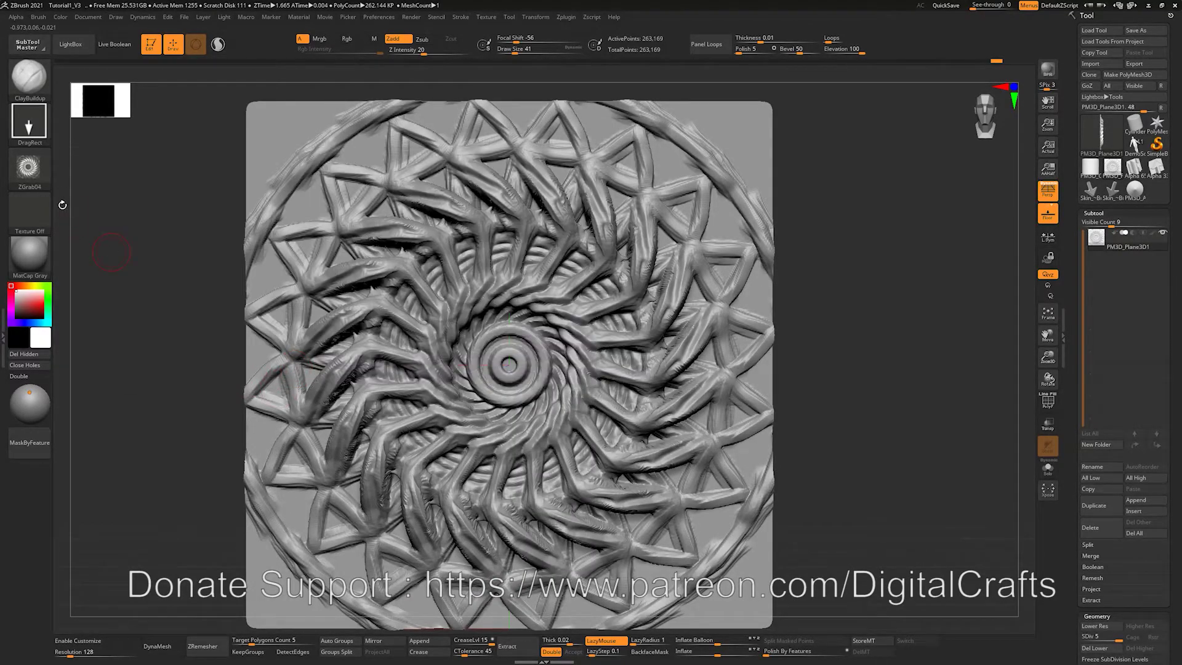
{"action": "left_click", "coordinate": [38, 183]}
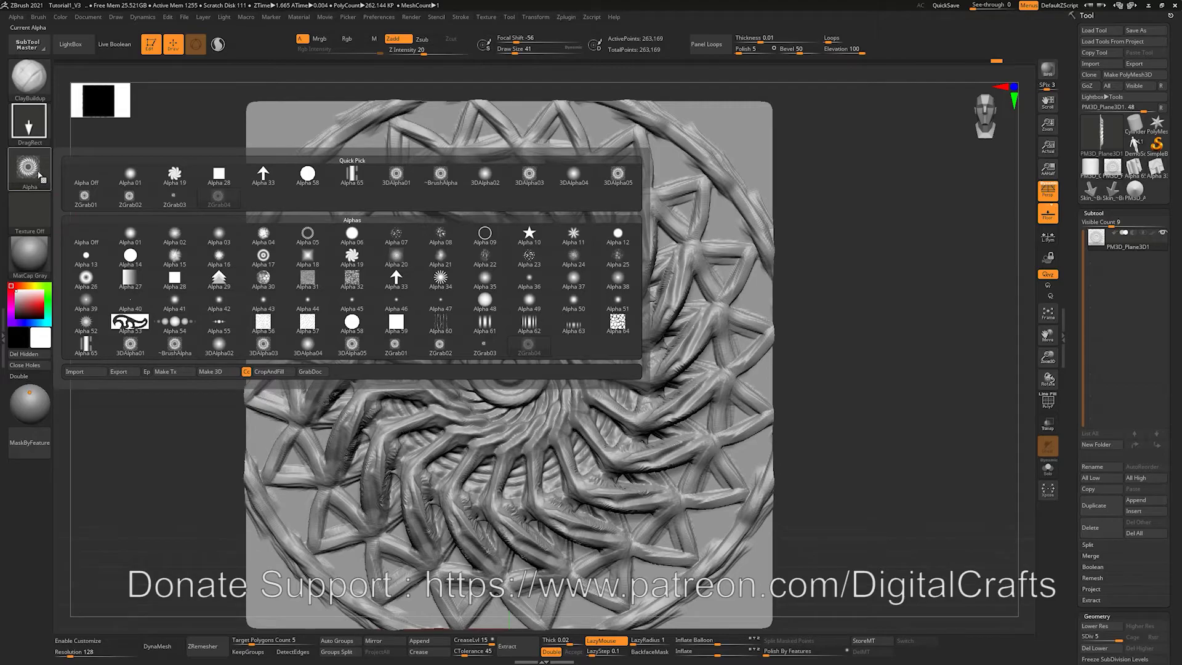
{"action": "left_click_drag", "start_coordinate": [184, 264], "coordinate": [178, 248], "text": "alt"}
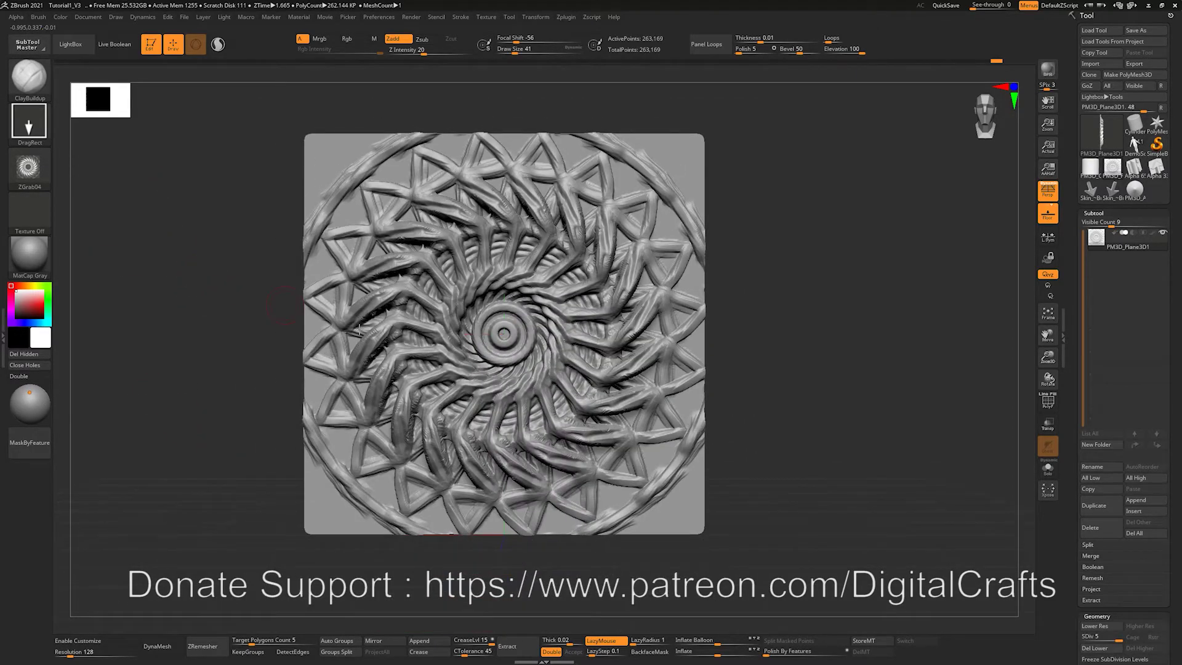
Turn off the proportional size constraint and resize the document to 4096 width by 4096 height
{"action": "left_click", "coordinate": [88, 18]}
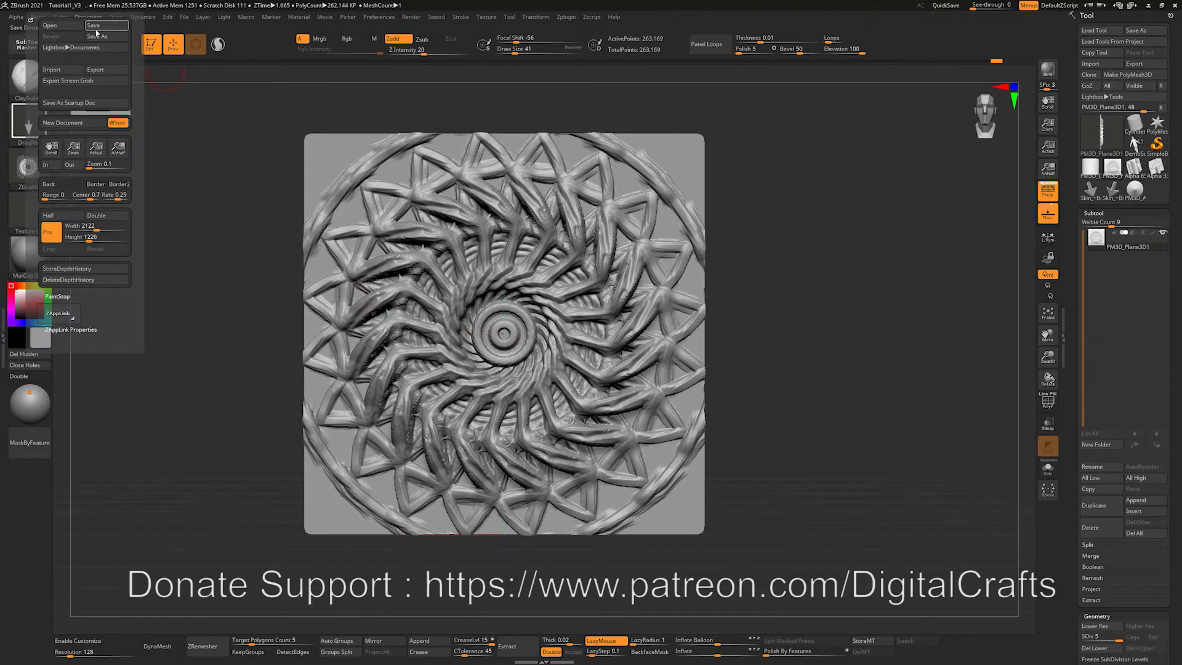
{"action": "left_click", "coordinate": [52, 233]}
{"action": "left_click", "coordinate": [86, 226]}
{"action": "type", "text": "1192"}
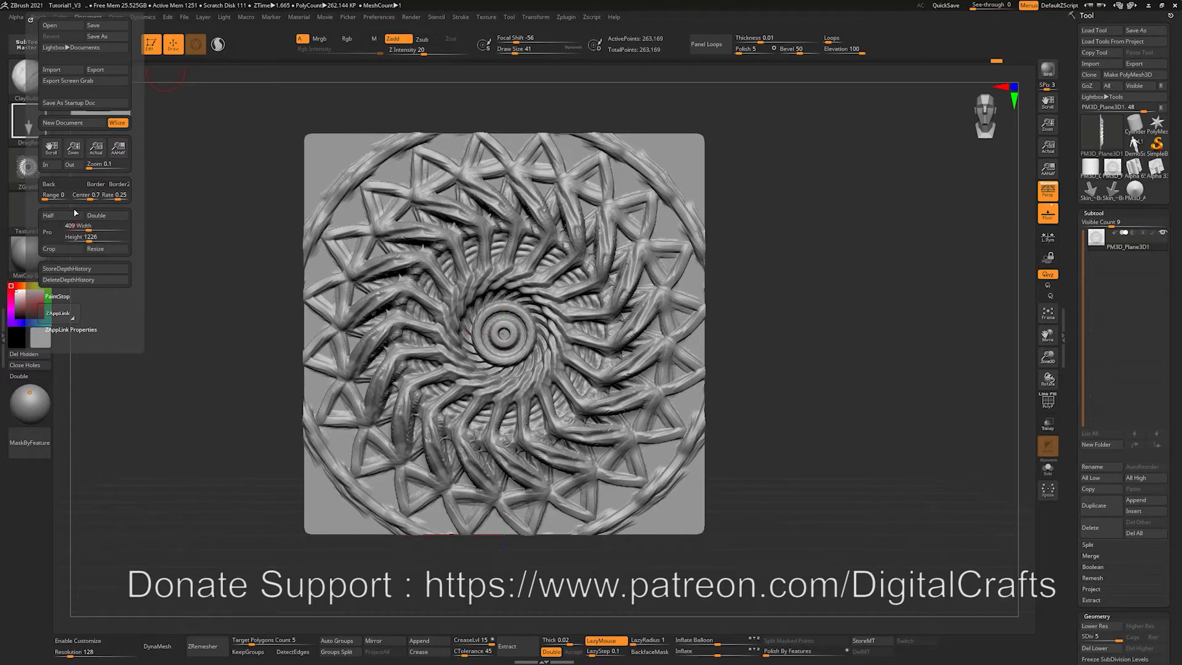
{"action": "key", "text": "Tab"}
{"action": "left_click", "coordinate": [95, 250]}
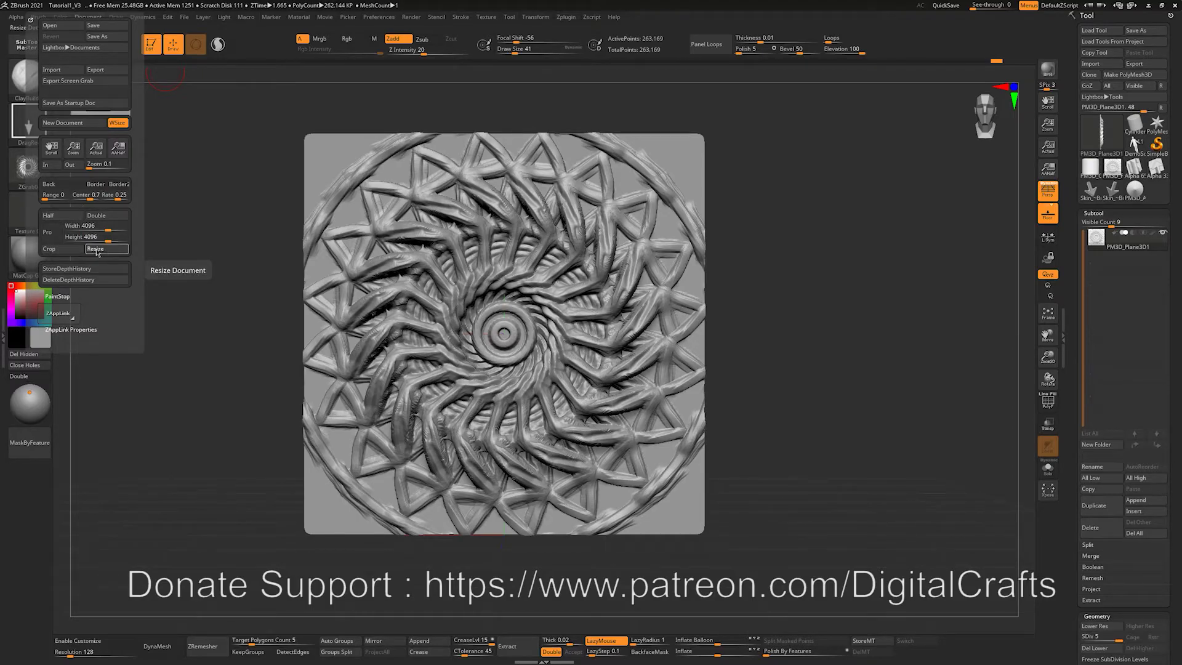
{"action": "left_click", "coordinate": [96, 250]}
{"action": "left_click", "coordinate": [613, 363]}
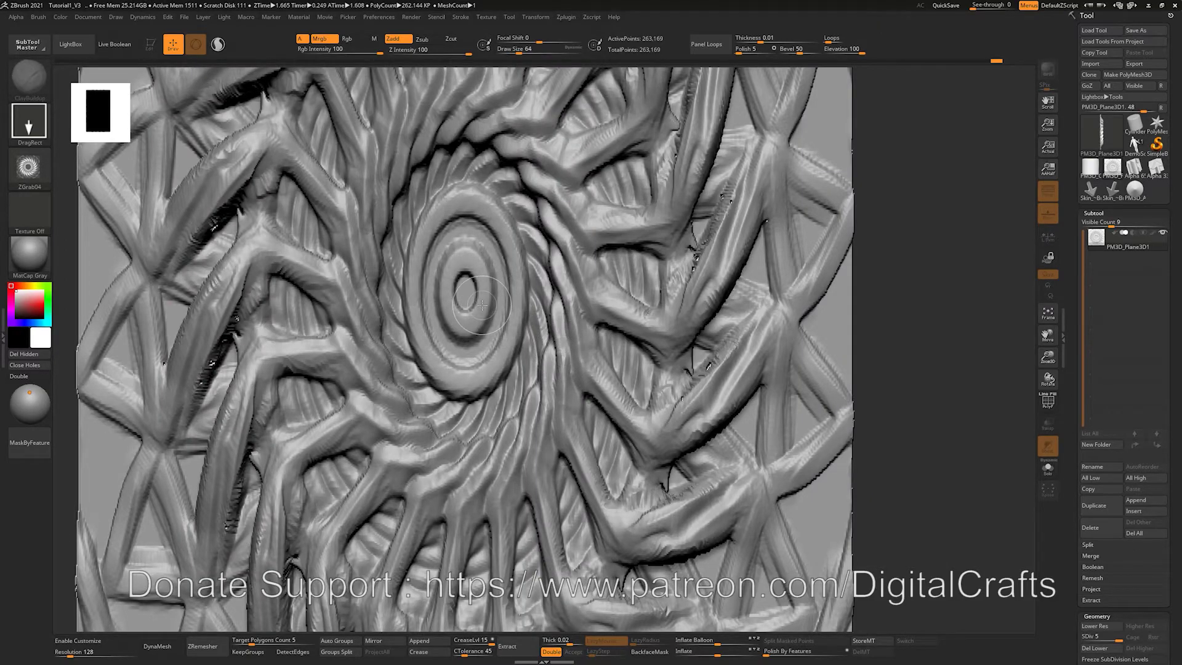
Redraw the patterned plane as an editable mesh in the resized document and frame it in the canvas
{"action": "key", "text": "shift"}
{"action": "key", "text": "f"}
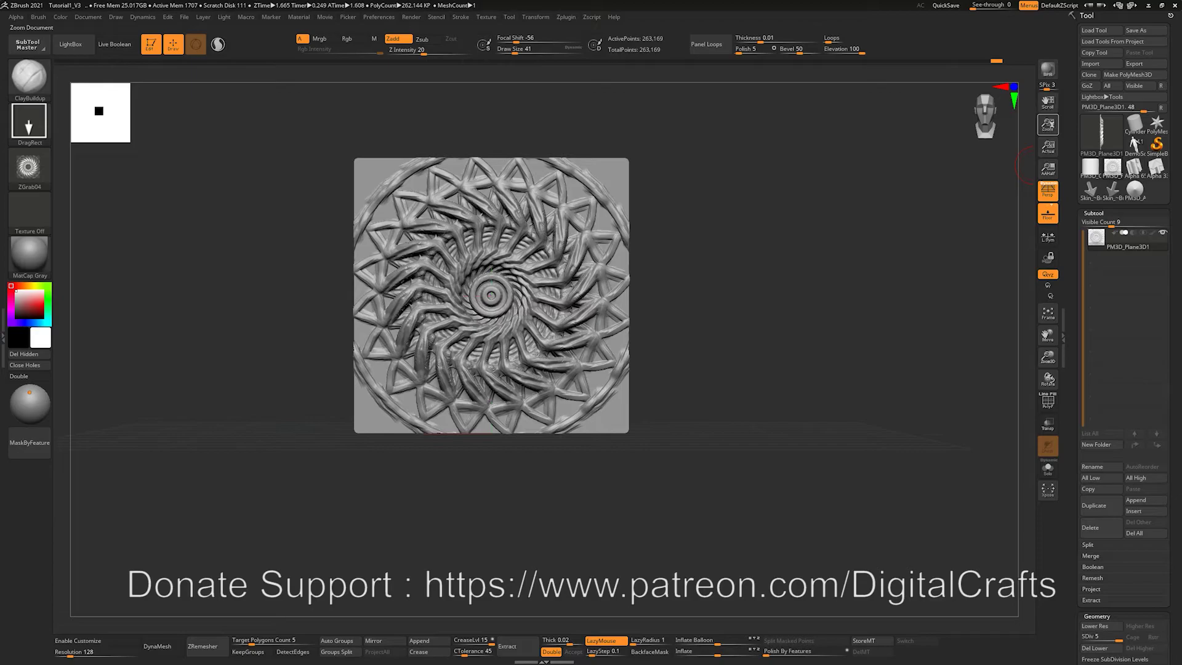
{"action": "left_click_drag", "start_coordinate": [1046, 124], "coordinate": [666, 304]}
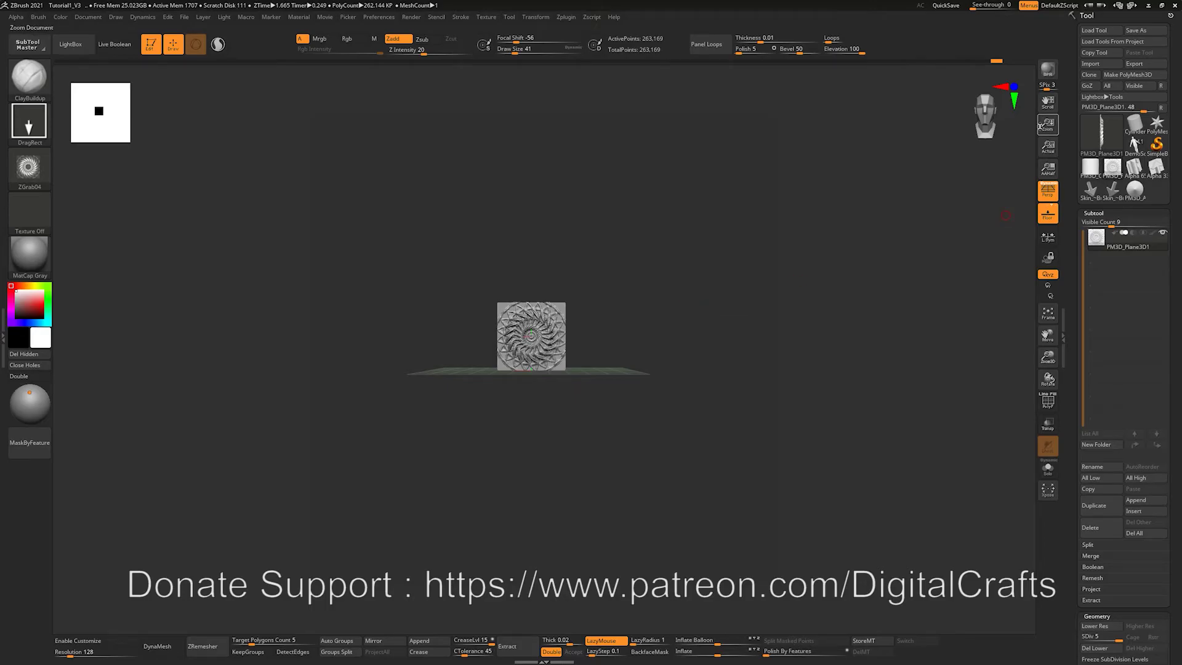
{"action": "key", "text": "f"}
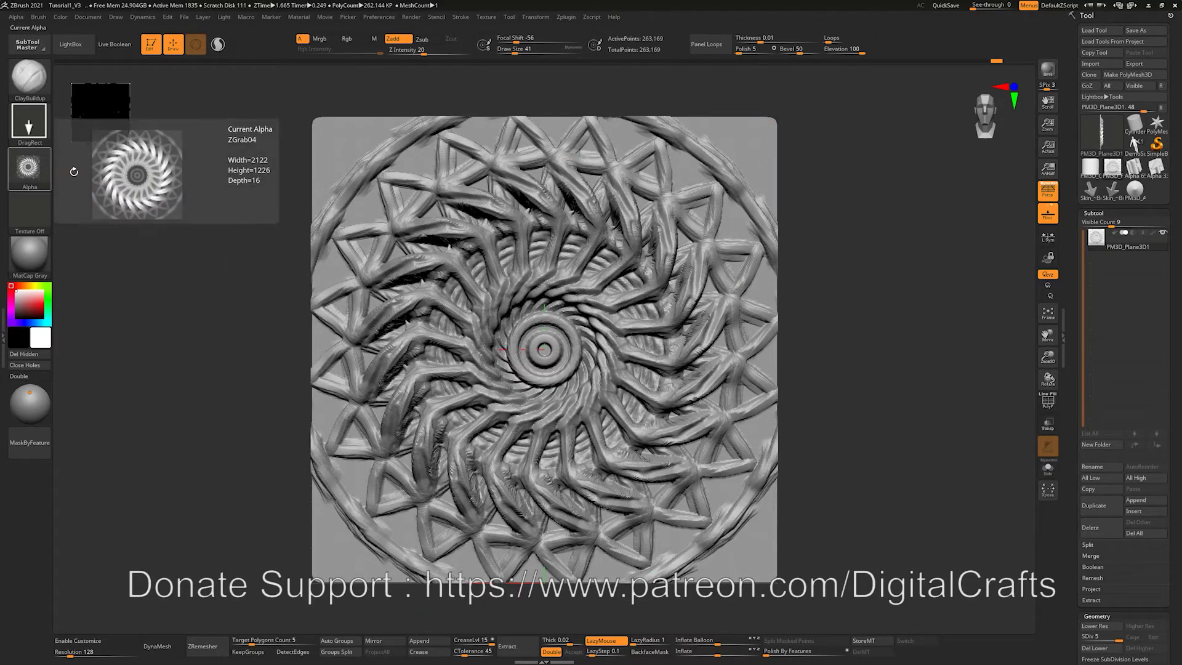
Grab a new alpha from the 4096-pixel square document and check its dimensions
{"action": "left_click", "coordinate": [29, 168]}
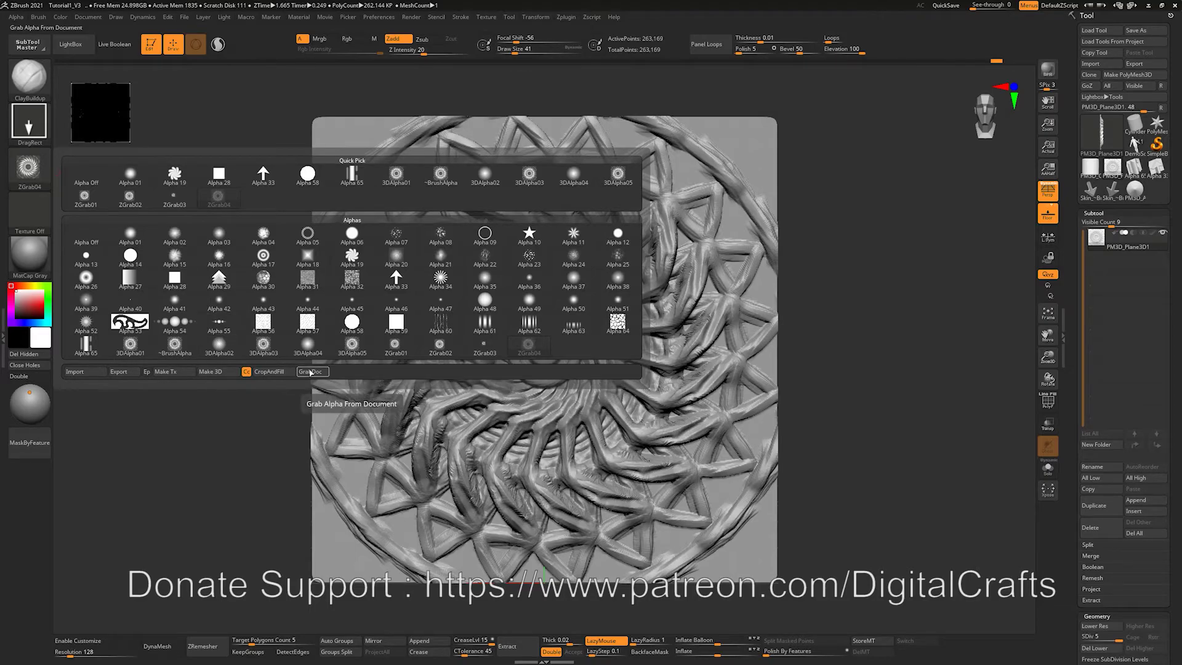
{"action": "left_click", "coordinate": [311, 372]}
{"action": "mouse_move", "coordinate": [27, 173]}
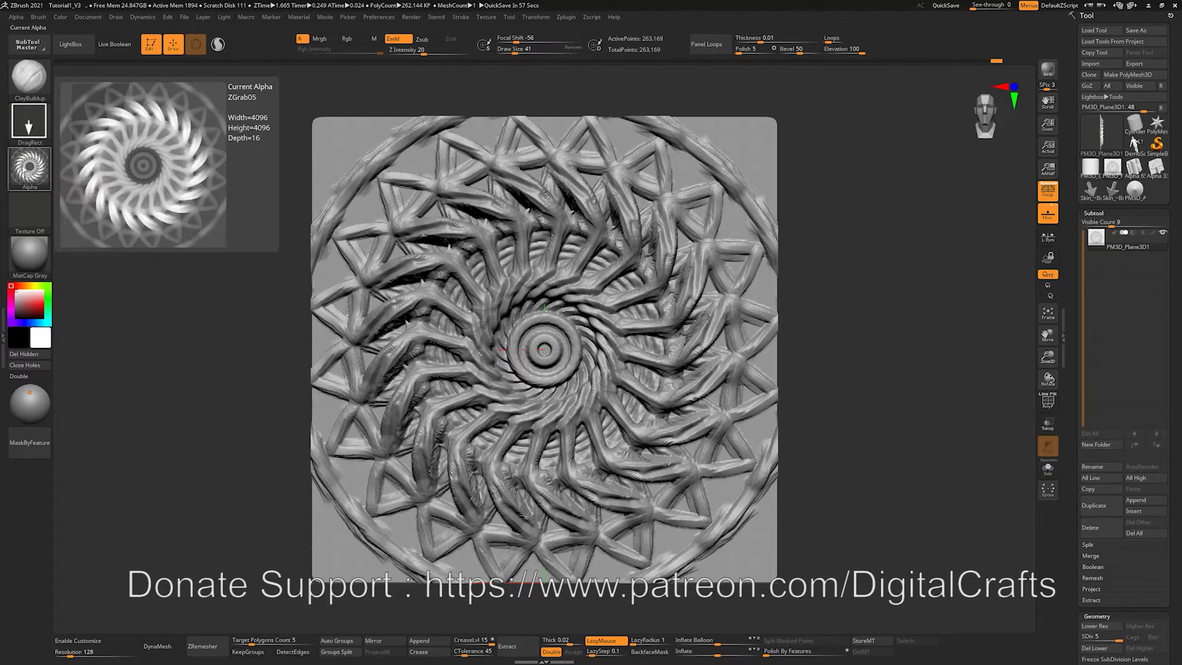
Export the grabbed alpha to the Desktop as a TIFF file named TempAlpha
{"action": "left_click", "coordinate": [30, 167]}
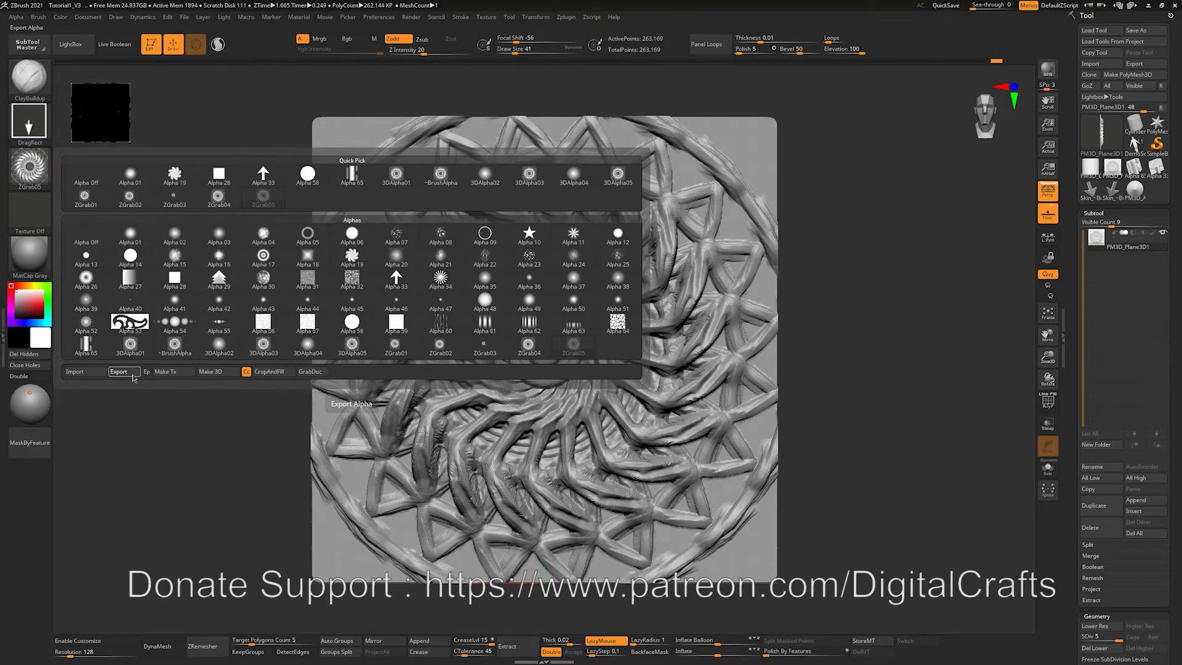
{"action": "left_click", "coordinate": [133, 375]}
{"action": "left_click", "coordinate": [256, 552]}
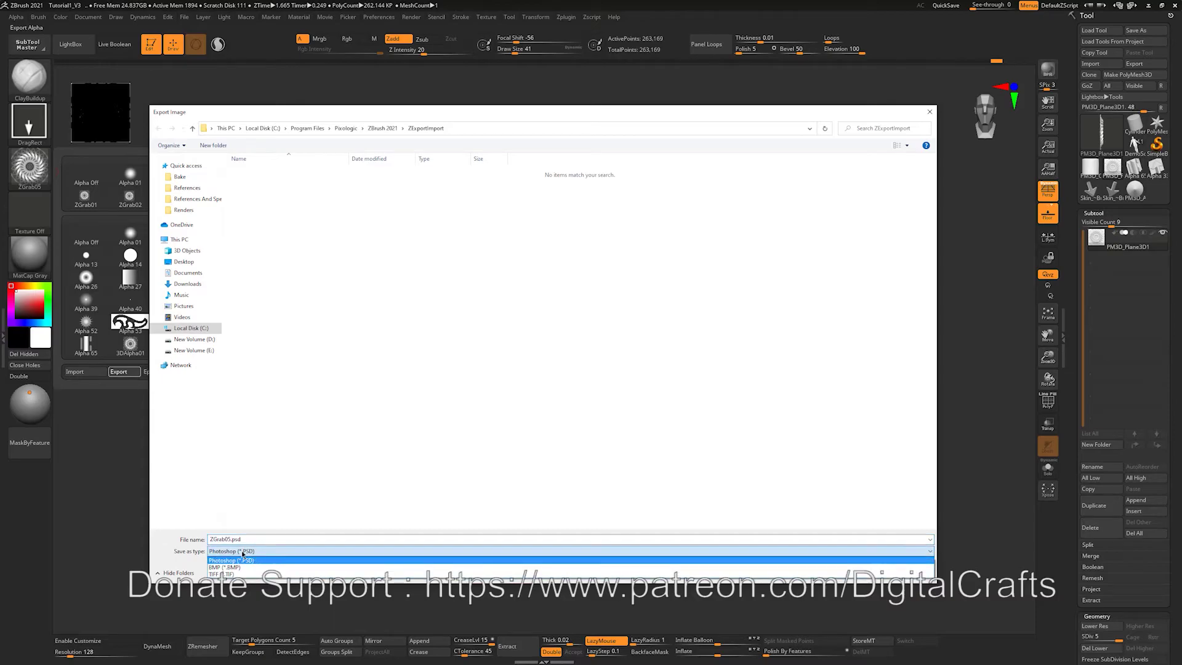
{"action": "left_click", "coordinate": [246, 574]}
{"action": "left_click", "coordinate": [184, 262]}
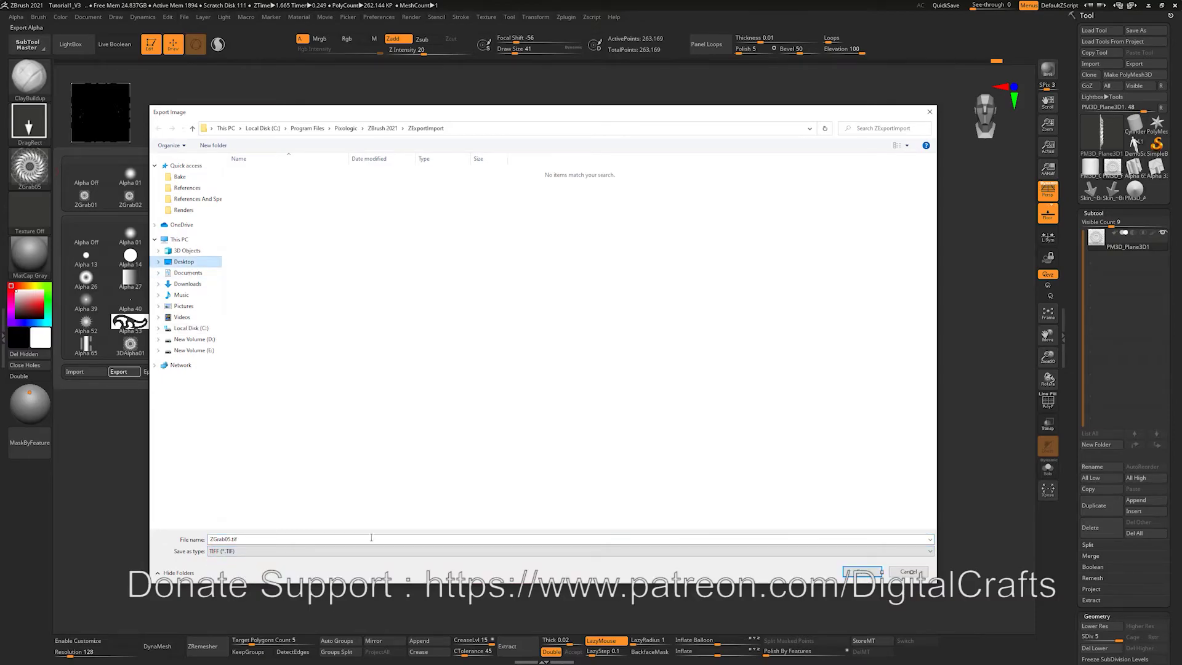
{"action": "left_click", "coordinate": [257, 540]}
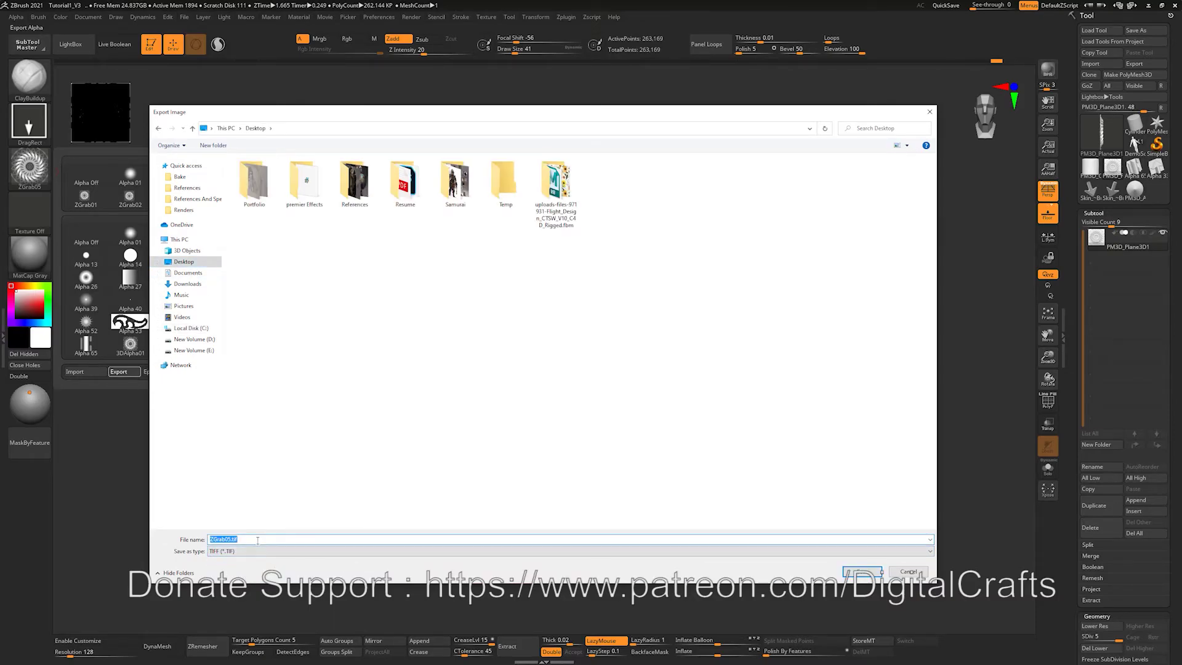
{"action": "type", "text": "TempAlph"}
{"action": "key", "text": "Return"}
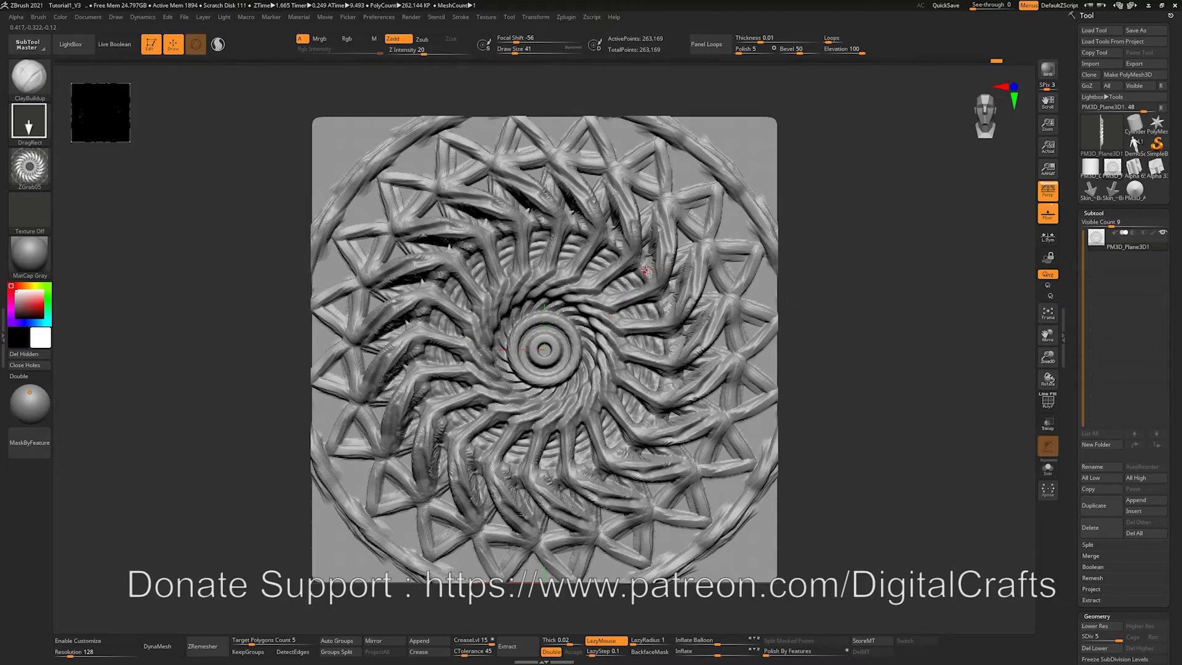
Show the BPR RenderPass maps and run a BPR render of the plane
{"action": "left_click", "coordinate": [412, 18]}
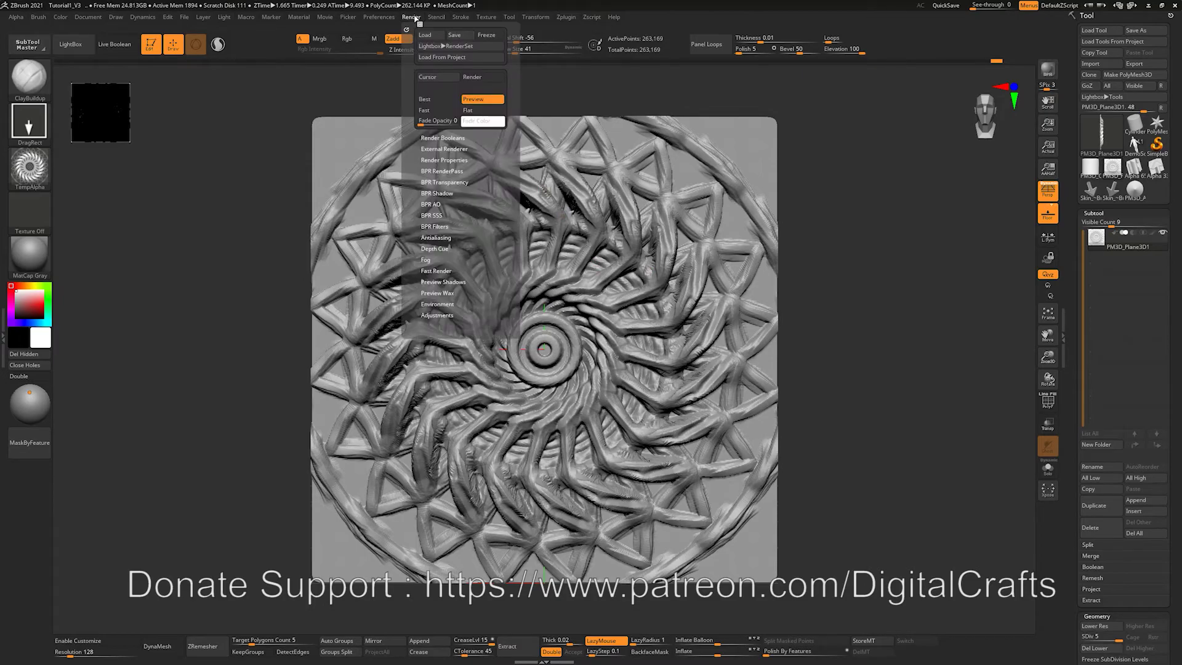
{"action": "left_click", "coordinate": [445, 149]}
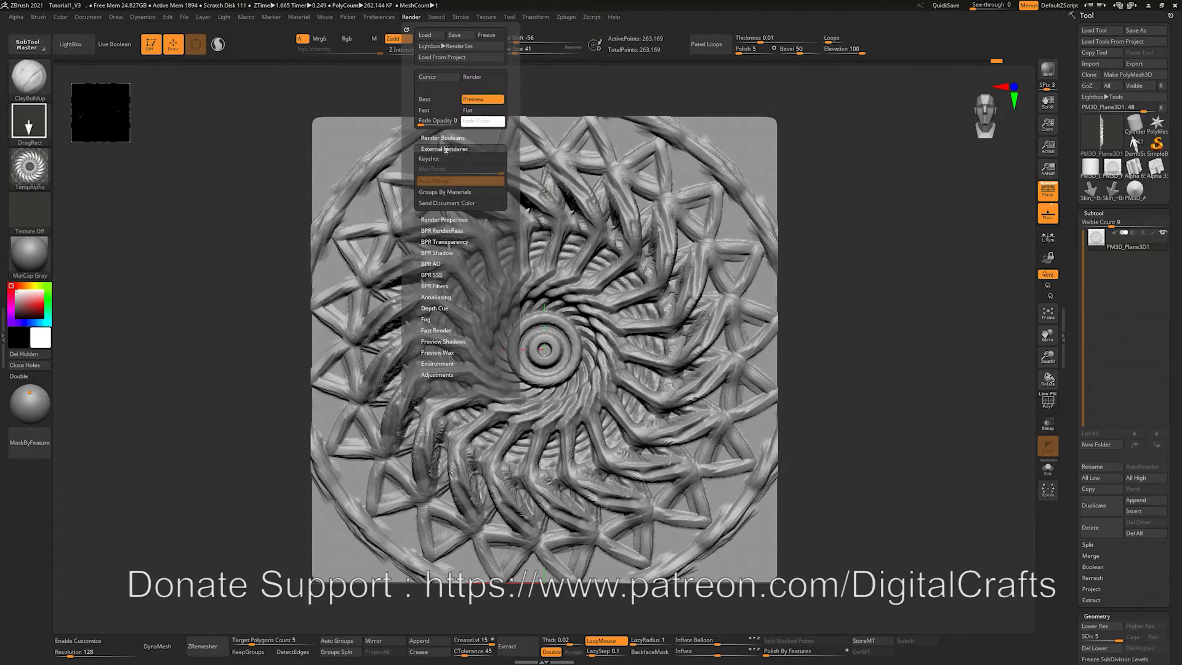
{"action": "left_click", "coordinate": [444, 219]}
{"action": "left_click", "coordinate": [446, 137]}
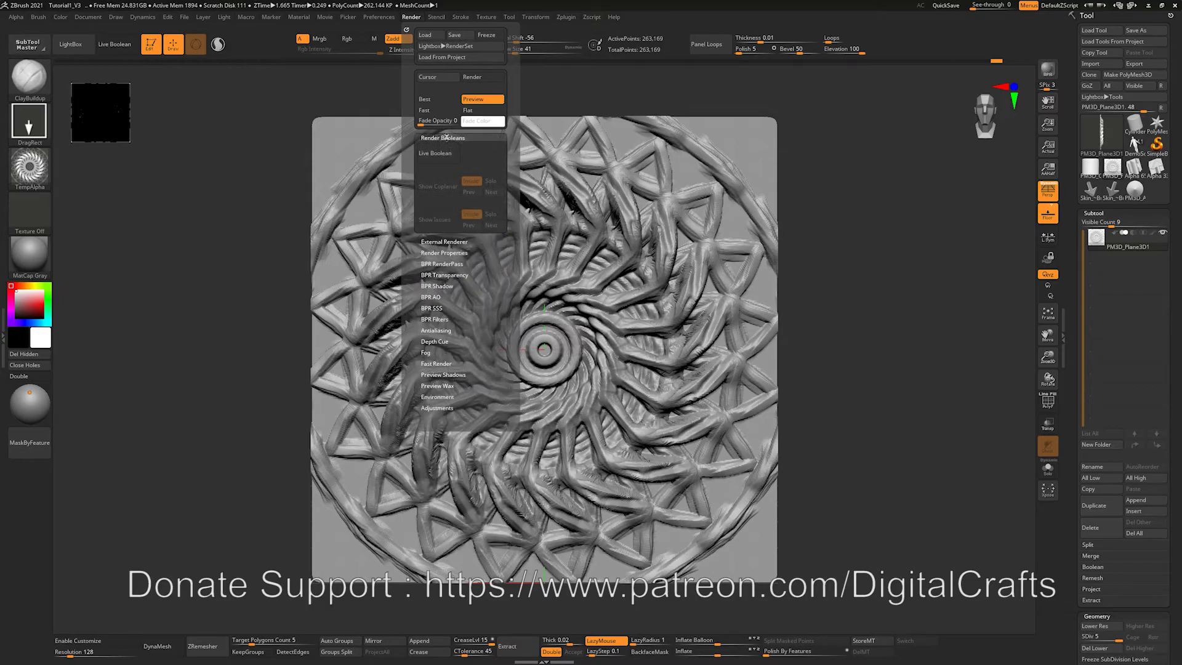
{"action": "left_click", "coordinate": [450, 265]}
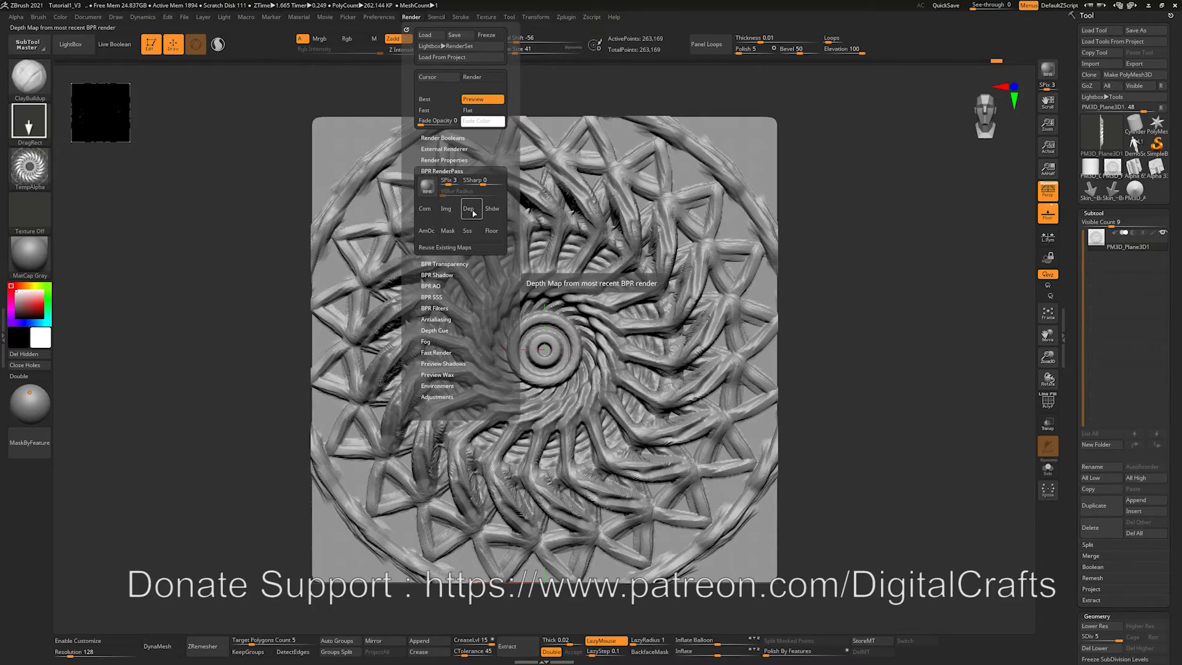
{"action": "key", "text": "shift+r"}
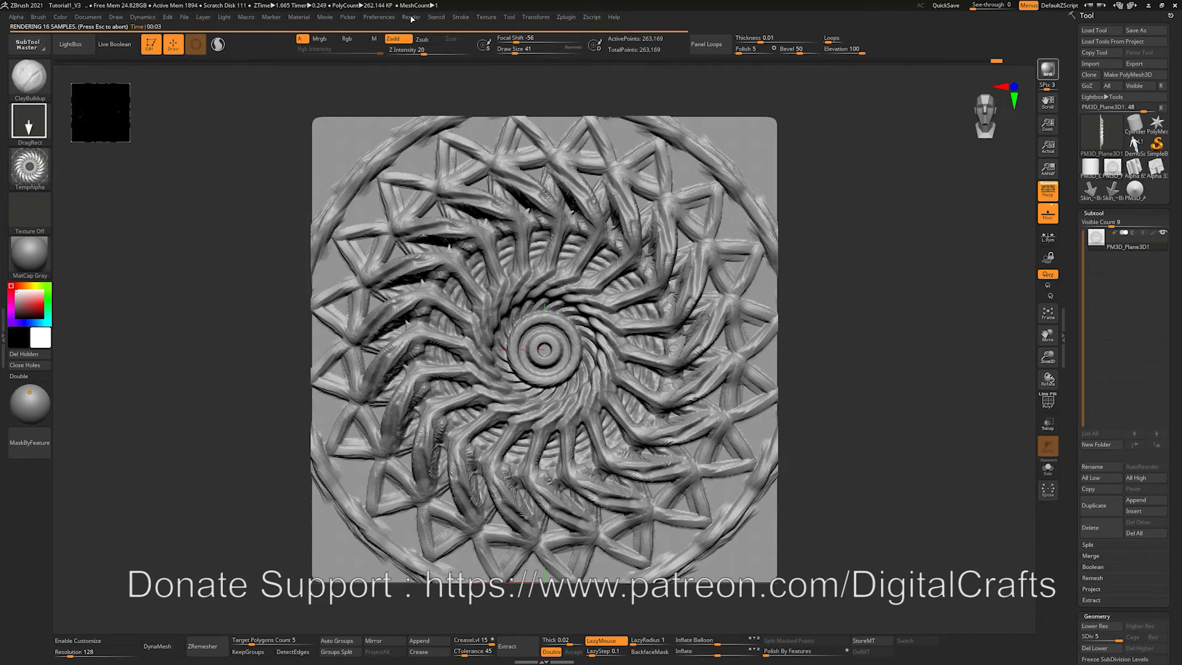
Export the depth map from the BPR render to the Desktop as Temp2.tif
{"action": "left_click", "coordinate": [411, 18]}
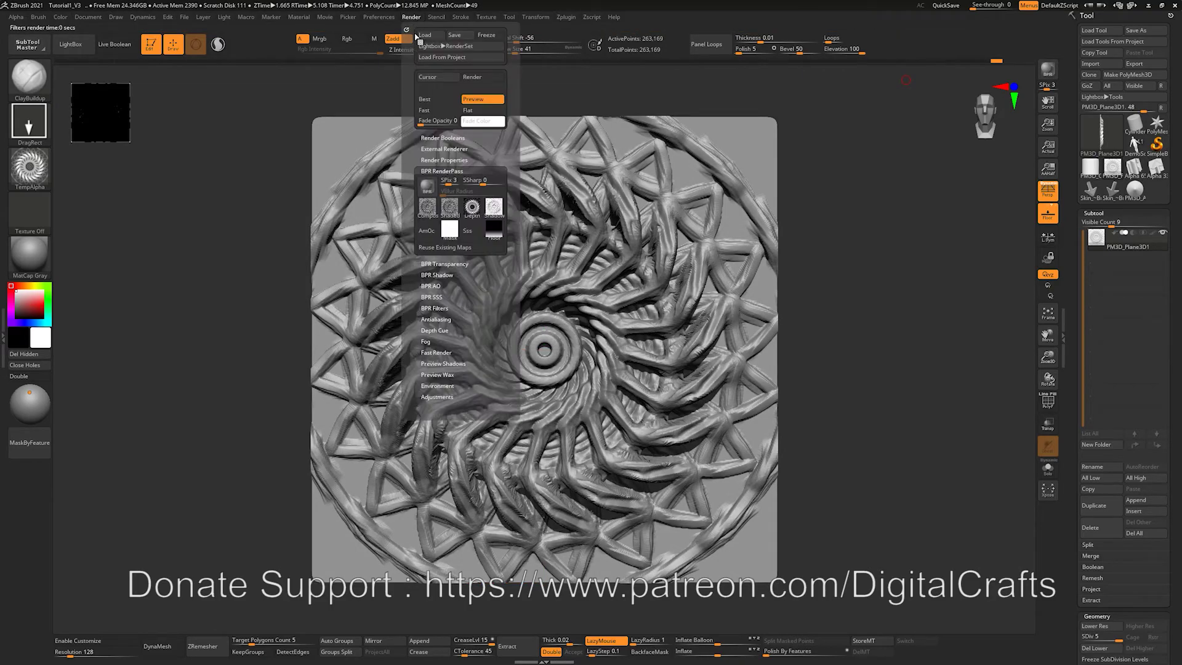
{"action": "mouse_move", "coordinate": [472, 209]}
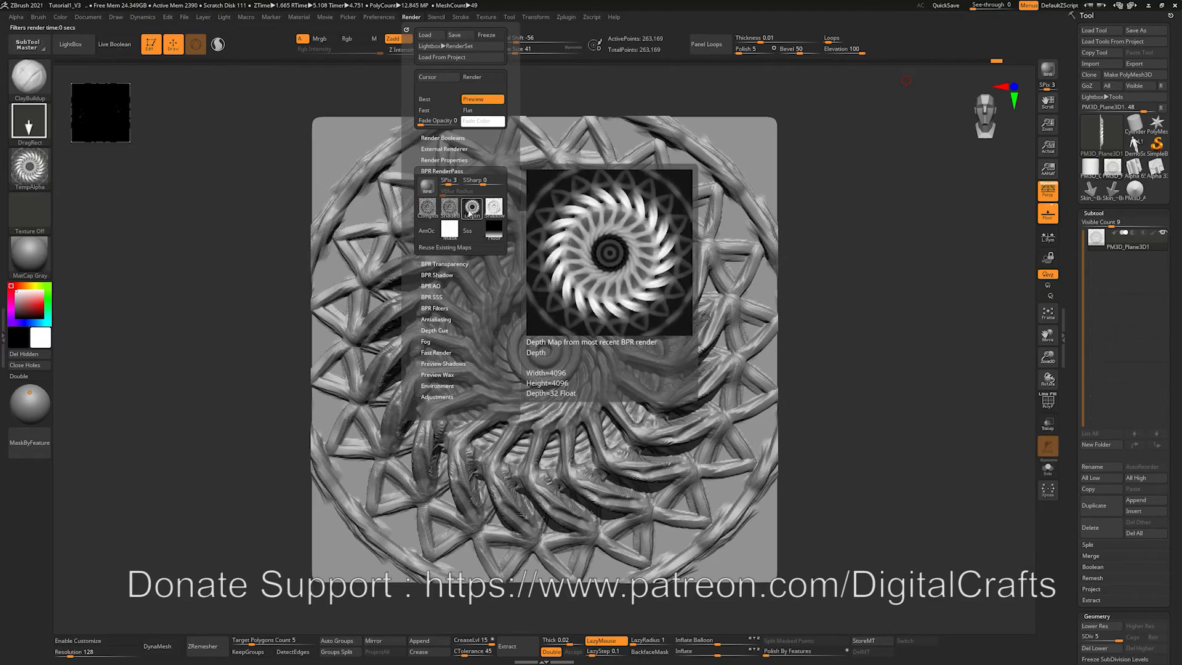
{"action": "left_click", "coordinate": [471, 209]}
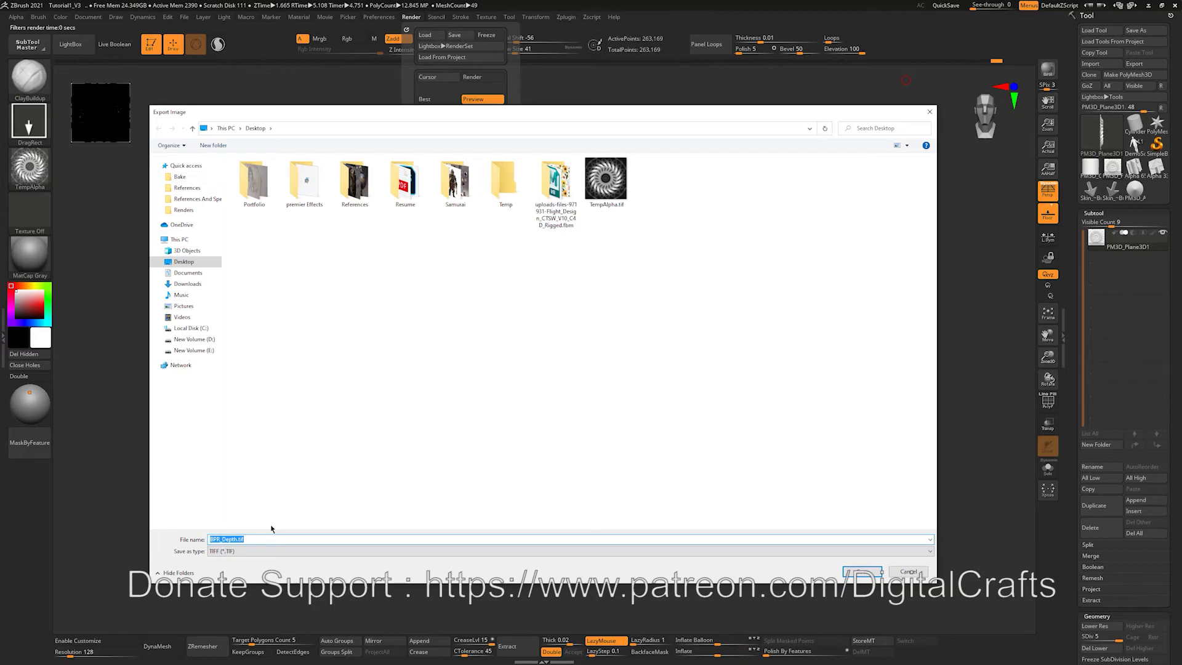
{"action": "type", "text": "Temp"}
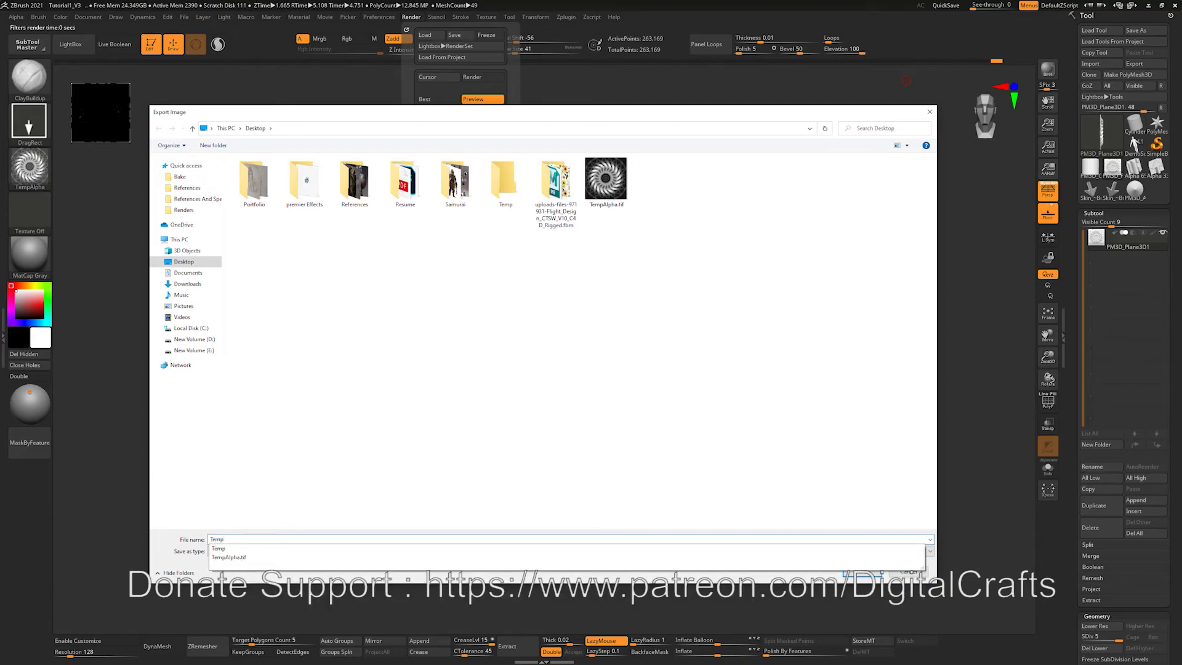
{"action": "key", "text": "Return"}
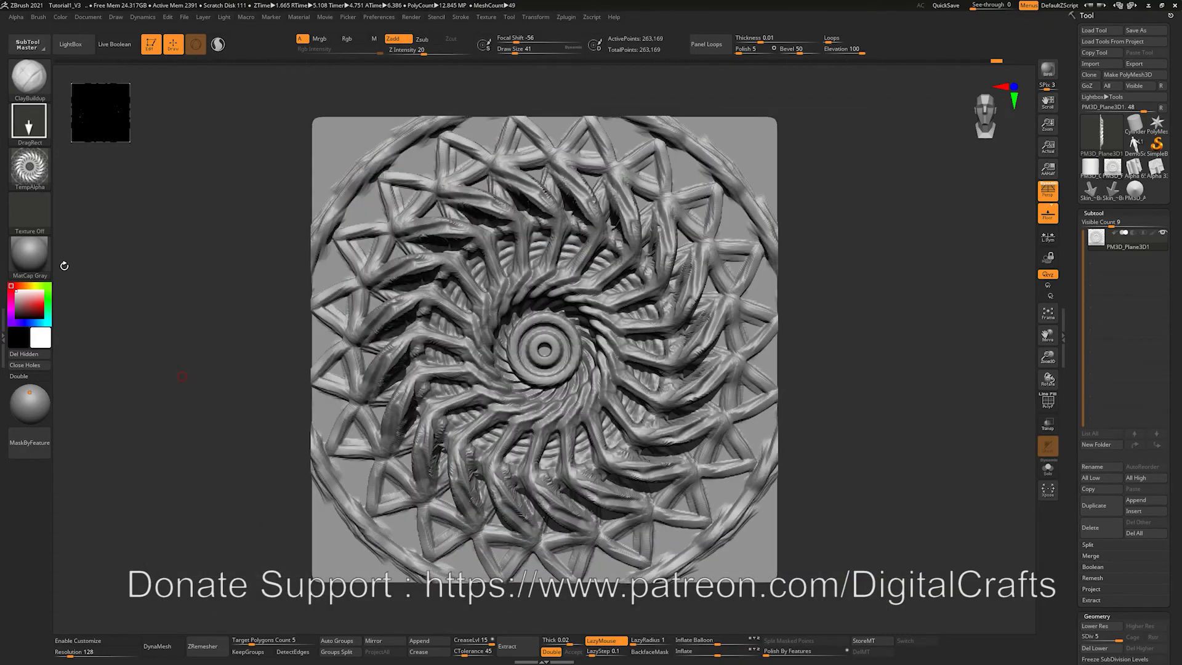
Switch to File Explorer, view Temp2.tif from the Desktop in the photo viewer, and return to ZBrush
{"action": "mouse_move", "coordinate": [46, 262]}
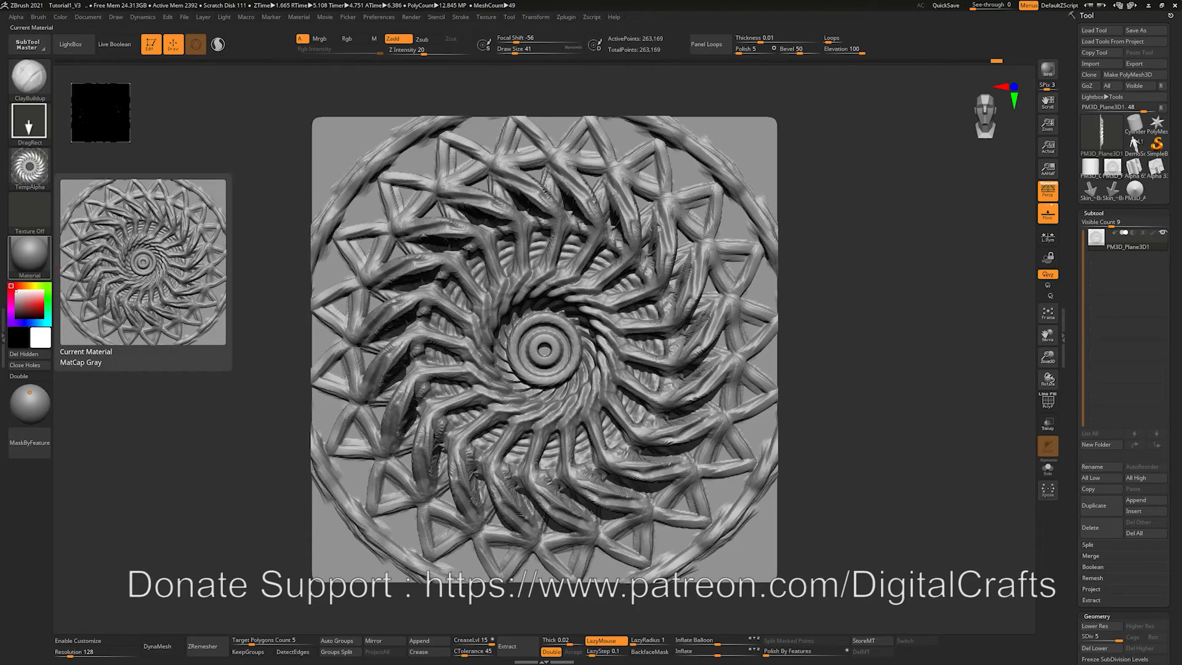
{"action": "left_click_drag", "start_coordinate": [2, 246], "coordinate": [505, 1]}
{"action": "left_click", "coordinate": [367, 155]}
{"action": "double_click", "coordinate": [367, 155]}
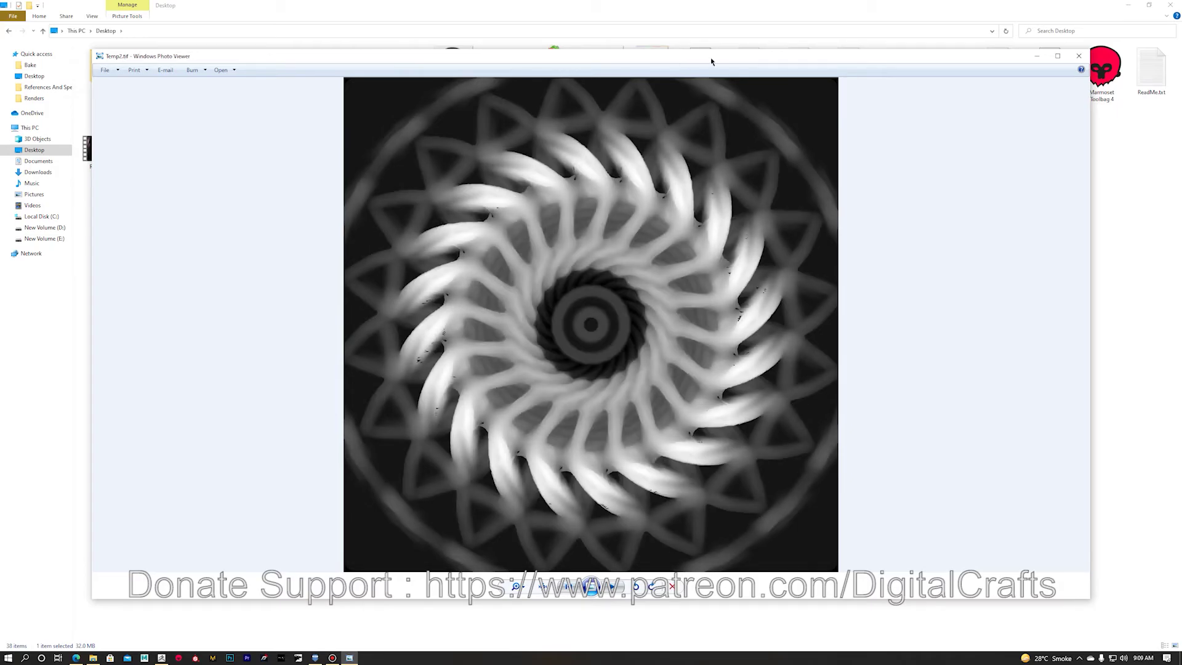
{"action": "left_click", "coordinate": [1079, 56]}
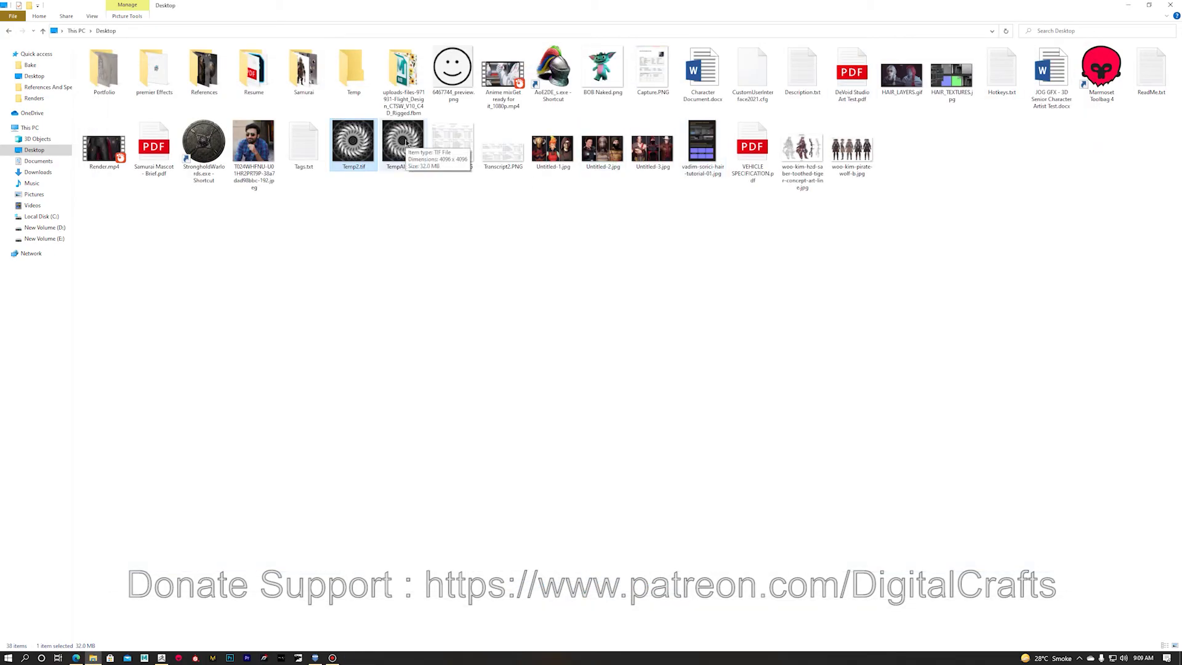
{"action": "left_click", "coordinate": [596, 298]}
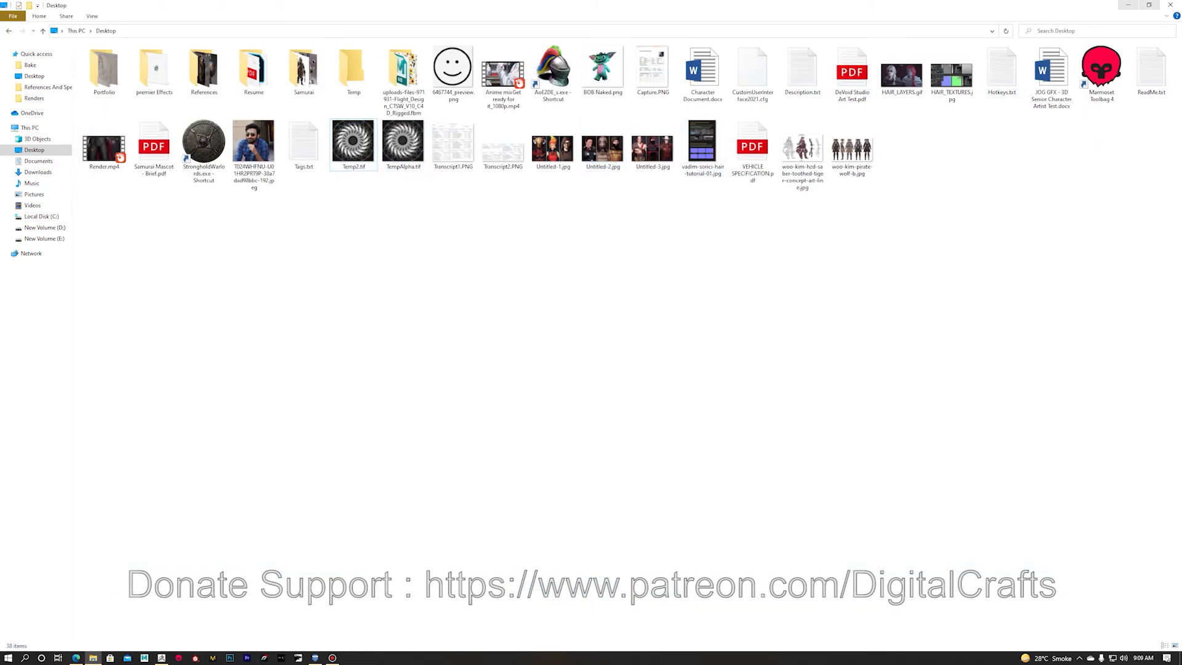
{"action": "left_click", "coordinate": [1128, 5]}
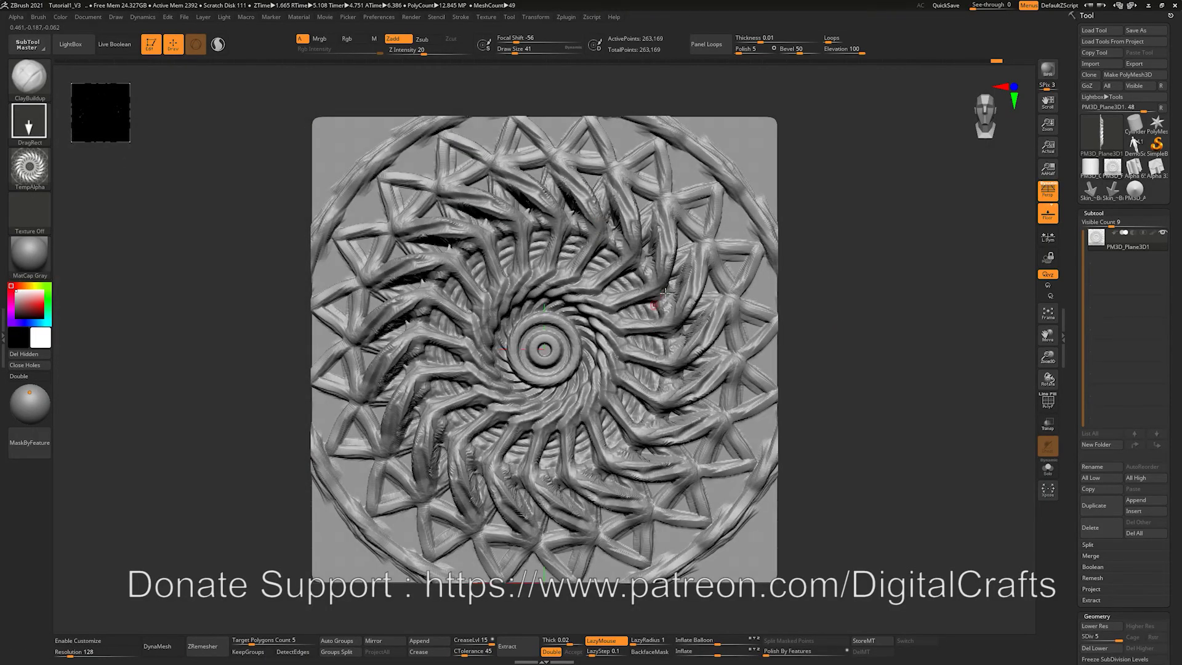
Create a new document and clear the first redrawn copy of the plane from its canvas
{"action": "mouse_move", "coordinate": [791, 232]}
{"action": "left_mouse_down", "text": "alt"}
{"action": "mouse_move", "coordinate": [769, 222]}
{"action": "mouse_move", "coordinate": [806, 219]}
{"action": "mouse_move", "coordinate": [758, 245]}
{"action": "mouse_move", "coordinate": [794, 223]}
{"action": "mouse_move", "coordinate": [854, 218]}
{"action": "mouse_move", "coordinate": [862, 203]}
{"action": "left_mouse_up", "text": "alt"}
{"action": "mouse_move", "coordinate": [793, 223]}
{"action": "left_mouse_down", "text": "alt"}
{"action": "mouse_move", "coordinate": [873, 220]}
{"action": "mouse_move", "coordinate": [849, 242]}
{"action": "mouse_move", "coordinate": [855, 225]}
{"action": "left_mouse_up", "text": "alt"}
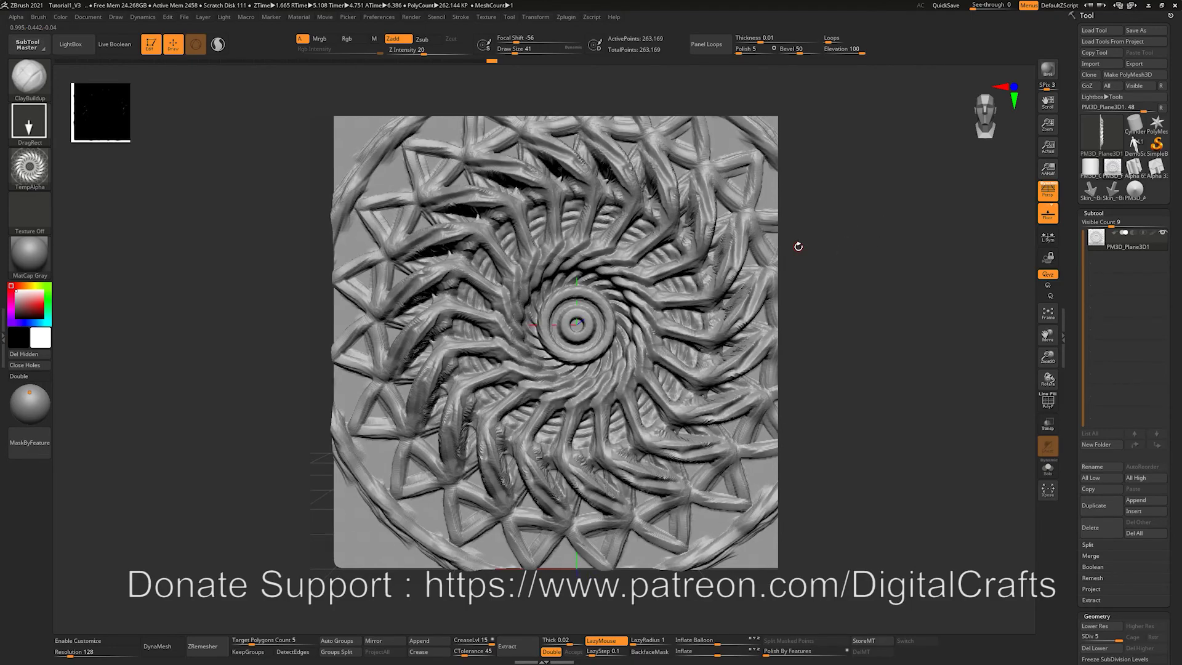
{"action": "left_click", "coordinate": [82, 17]}
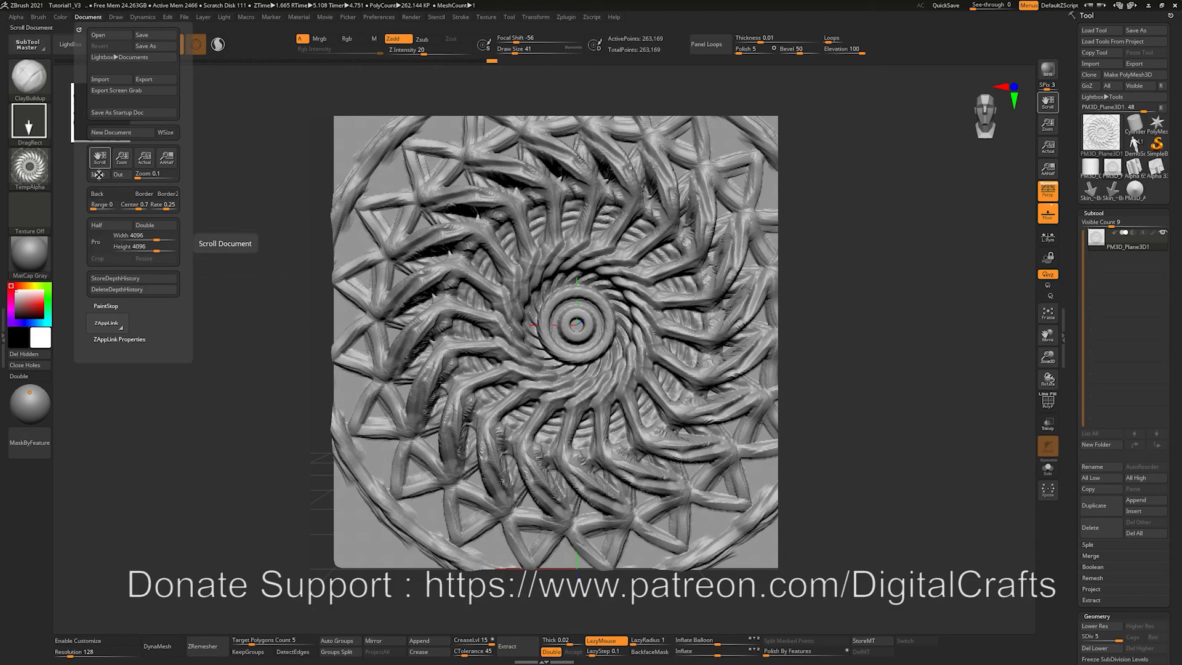
{"action": "left_click", "coordinate": [108, 133]}
{"action": "left_click", "coordinate": [618, 364]}
{"action": "mouse_move", "coordinate": [579, 314]}
{"action": "left_mouse_down"}
{"action": "mouse_move", "coordinate": [620, 417]}
{"action": "mouse_move", "coordinate": [638, 422]}
{"action": "left_mouse_up"}
{"action": "key", "text": "t"}
{"action": "key", "text": "ctrl+n"}
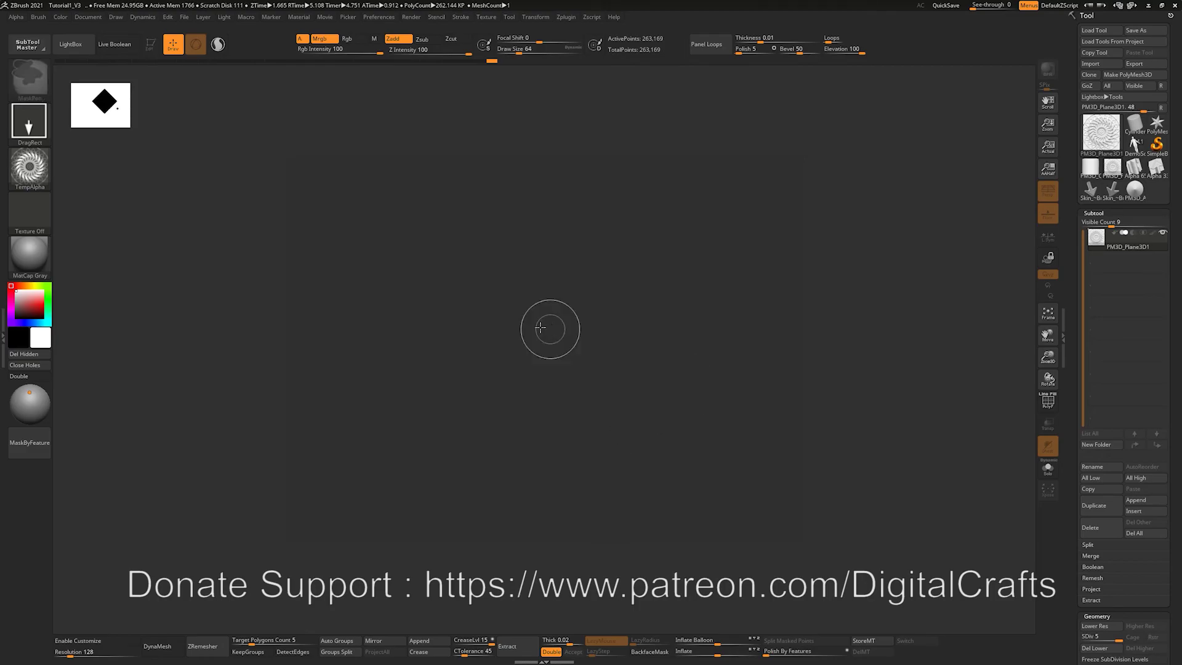
Draw the patterned plane on the empty canvas, enter edit mode and enlarge it in the document view
{"action": "left_click_drag", "start_coordinate": [548, 327], "coordinate": [514, 427]}
{"action": "key", "text": "t"}
{"action": "left_click_drag", "start_coordinate": [655, 312], "coordinate": [673, 343]}
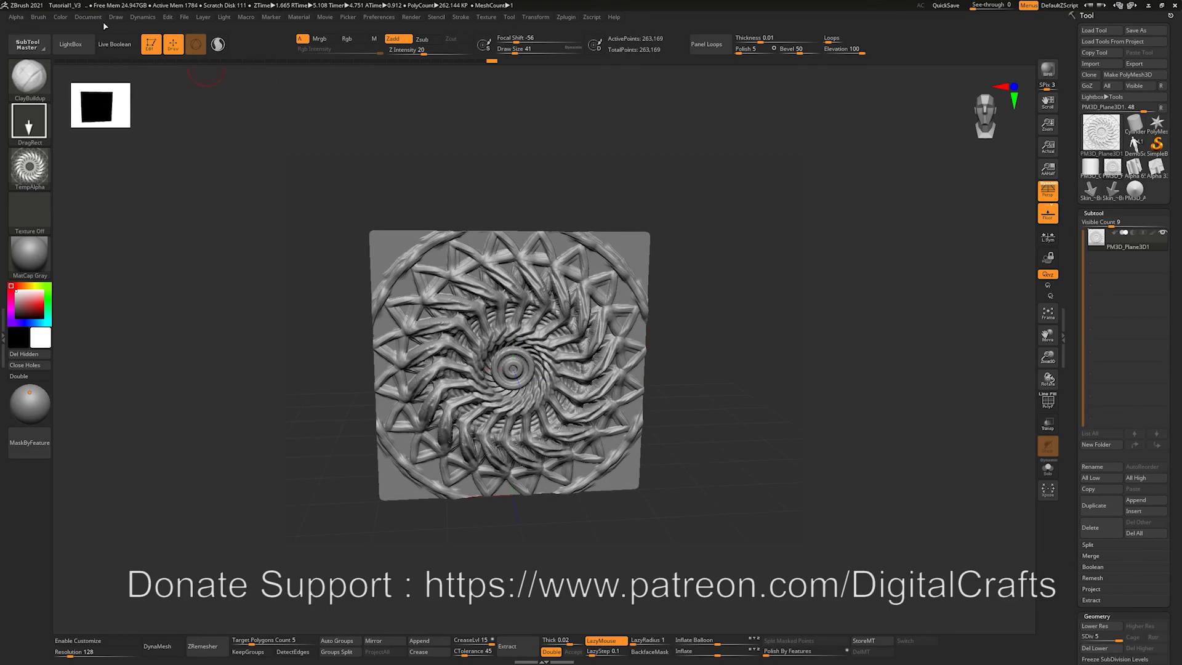
{"action": "left_click_drag", "start_coordinate": [1048, 122], "coordinate": [1058, 161]}
{"action": "mouse_move", "coordinate": [842, 224]}
{"action": "left_mouse_down", "text": "alt"}
{"action": "mouse_move", "coordinate": [843, 242]}
{"action": "mouse_move", "coordinate": [819, 179]}
{"action": "mouse_move", "coordinate": [848, 176]}
{"action": "mouse_move", "coordinate": [846, 191]}
{"action": "left_mouse_up", "text": "alt"}
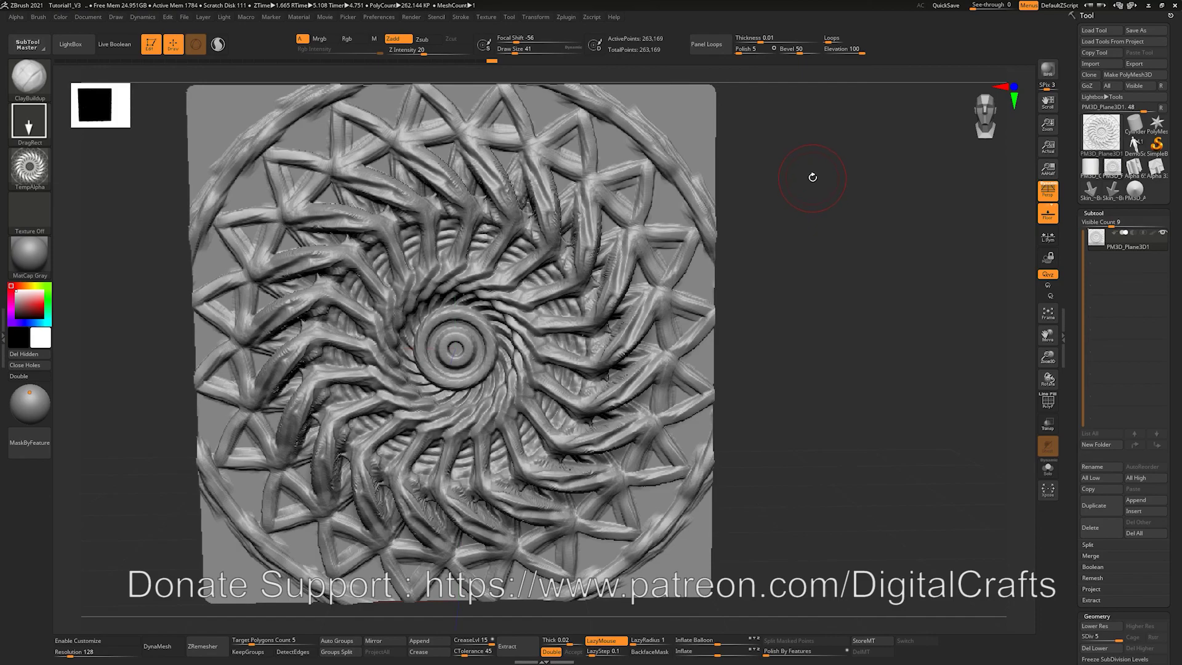